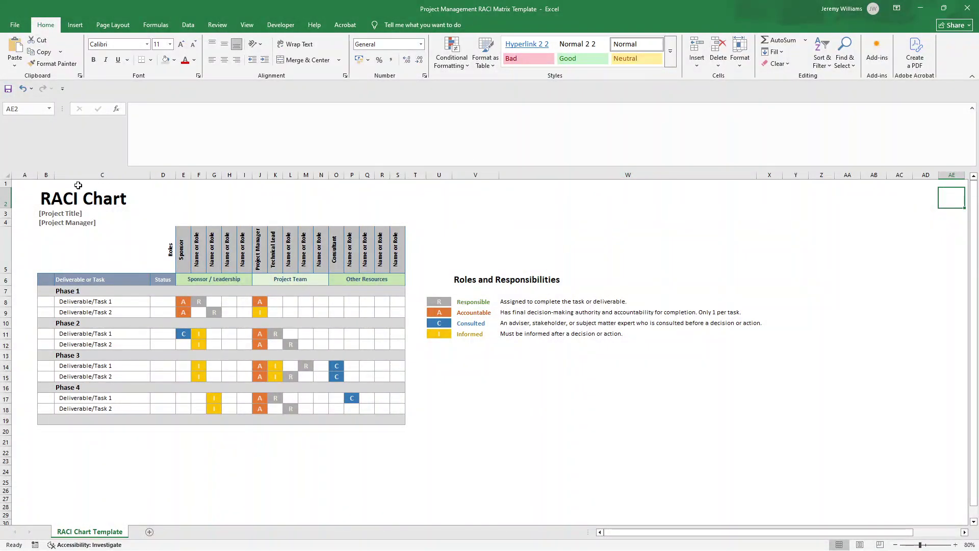
Select the template's RACI chart area and check the R/A/C/I choices in cell J8 without changing it.
click(24, 184)
drag(24, 185, 658, 453)
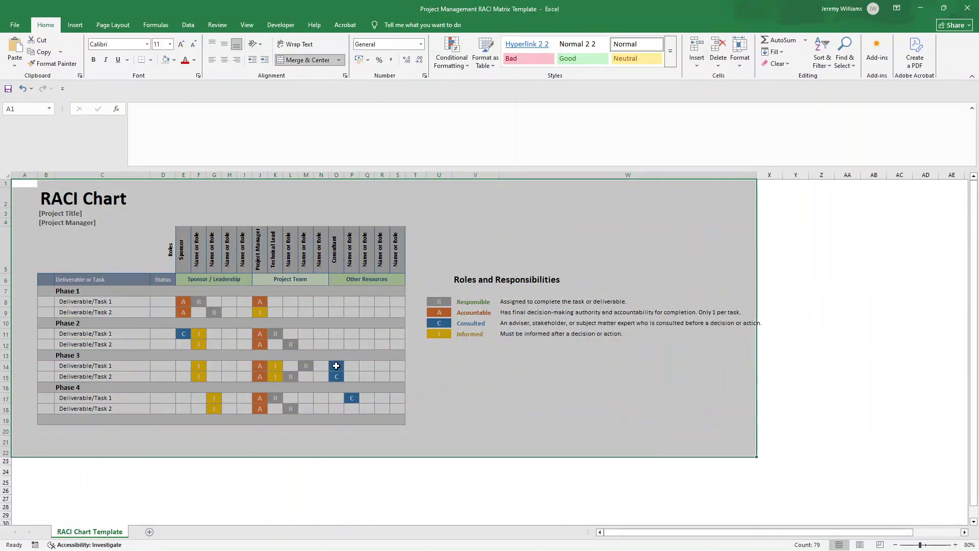
click(260, 301)
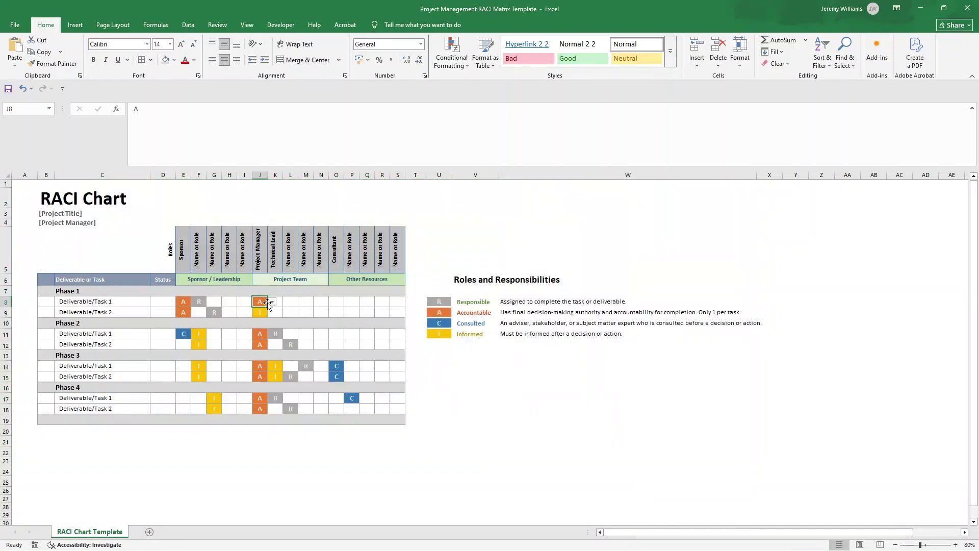
click(271, 302)
key(Escape)
Inspect the RACI Chart title and the Responsible, Accountable, Consulted and Informed legend entries.
click(79, 197)
click(51, 197)
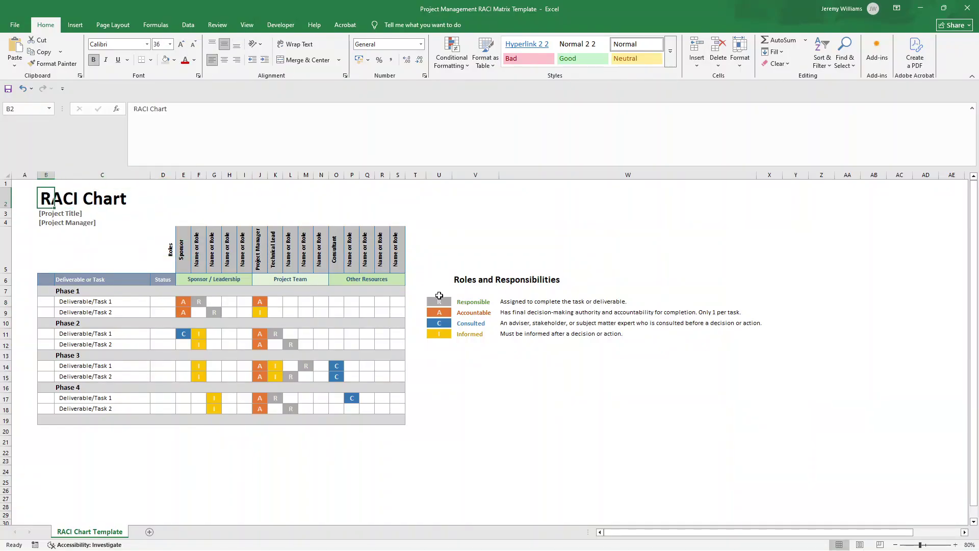
click(468, 302)
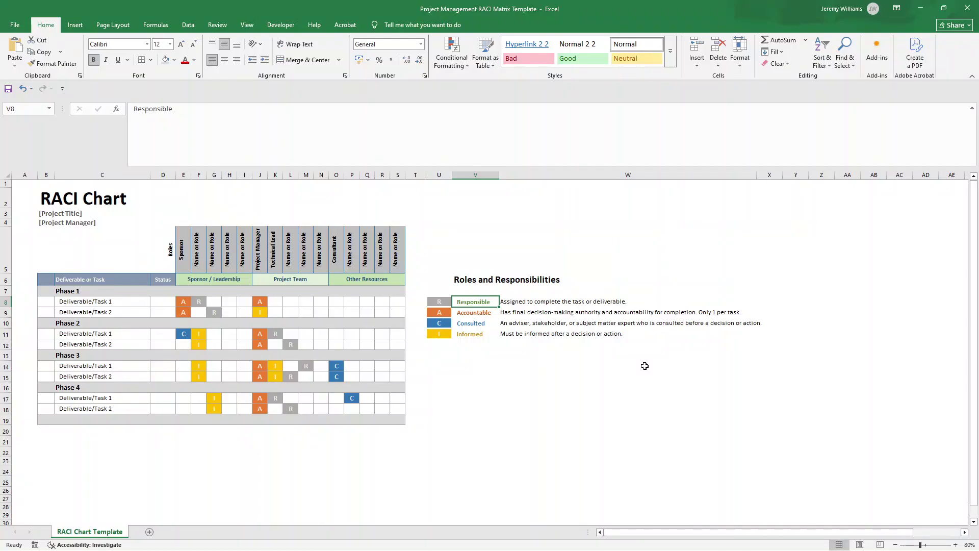
drag(443, 312, 480, 312)
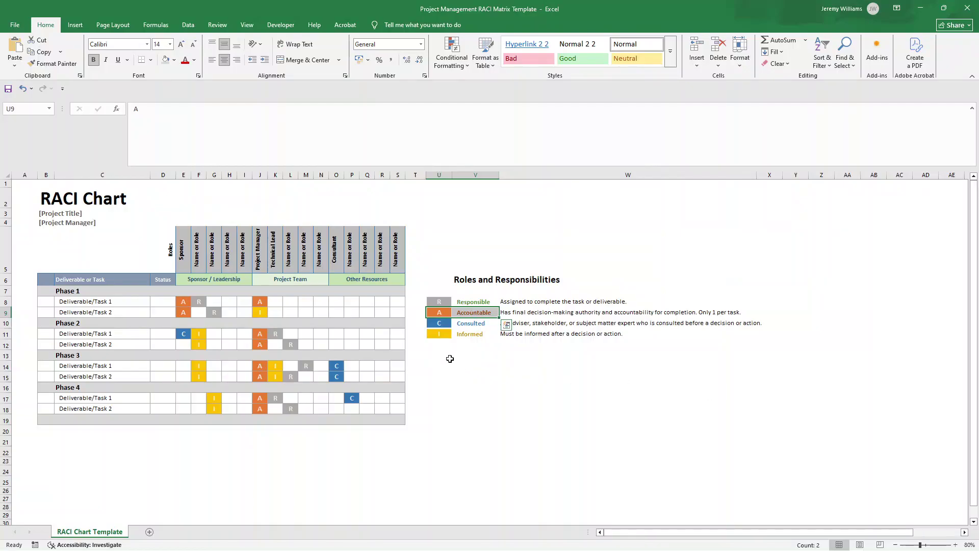
click(466, 323)
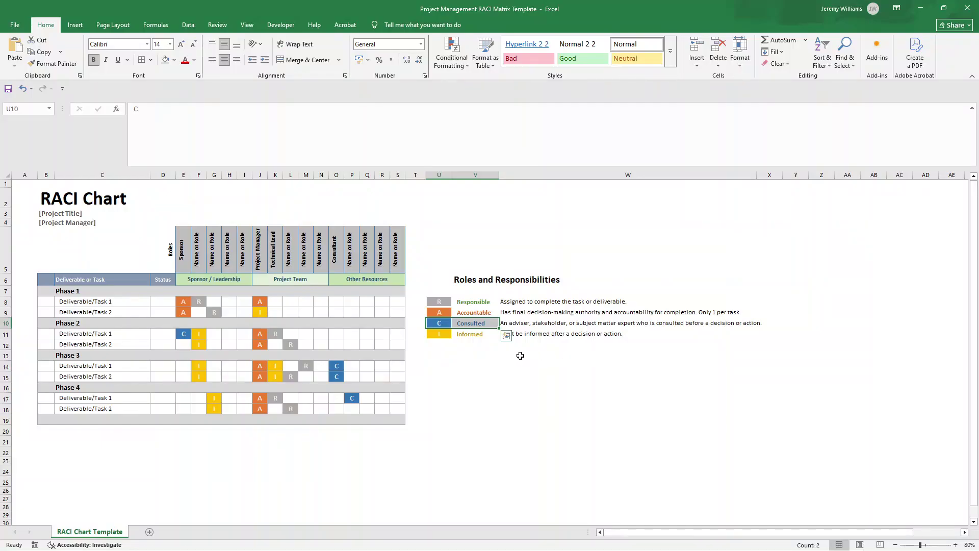
click(450, 335)
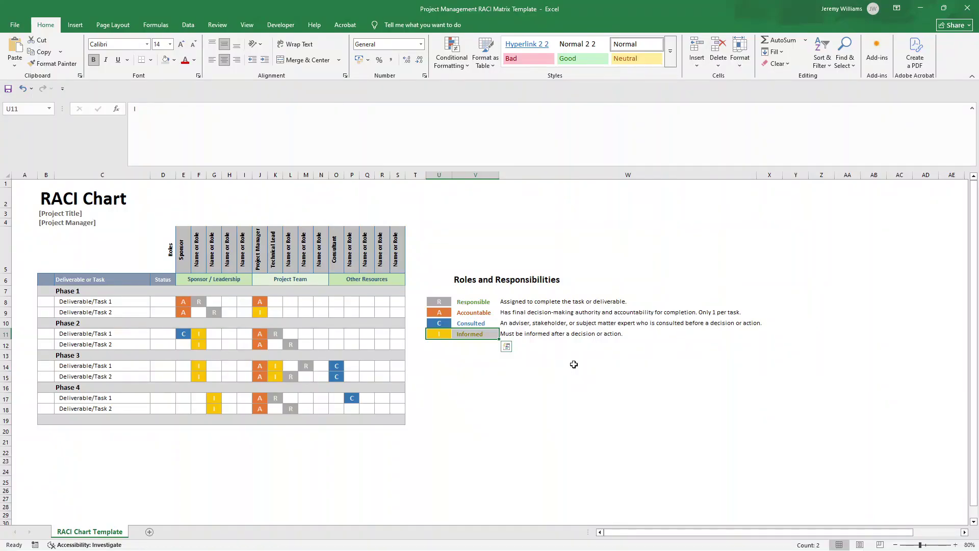
Add a new blank sheet and enter RACI MATRIX in cell B2.
click(150, 533)
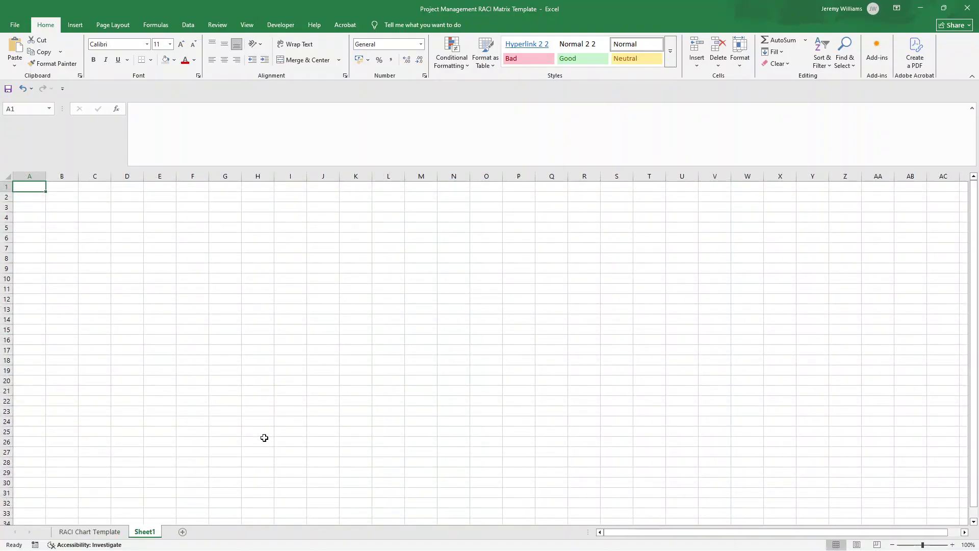
click(64, 196)
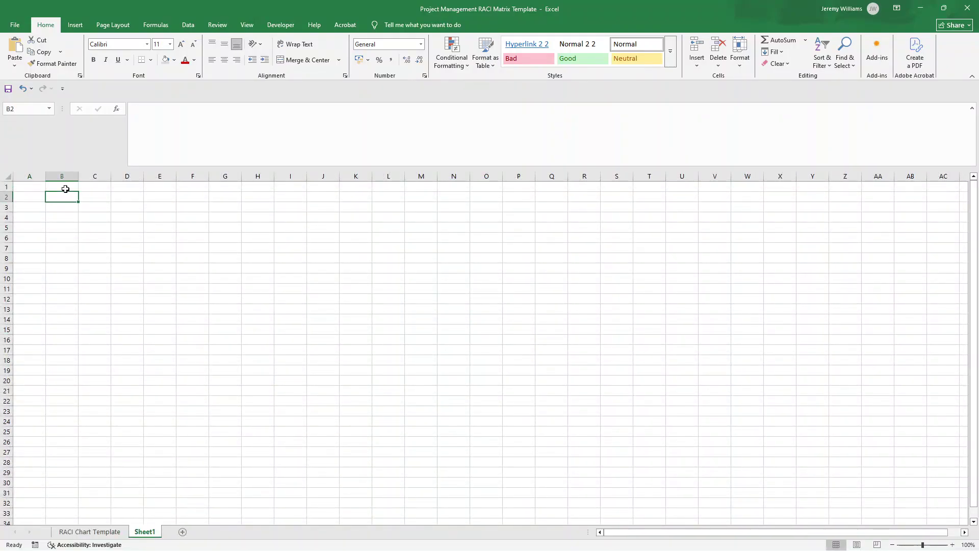
key(Caps_Lock)
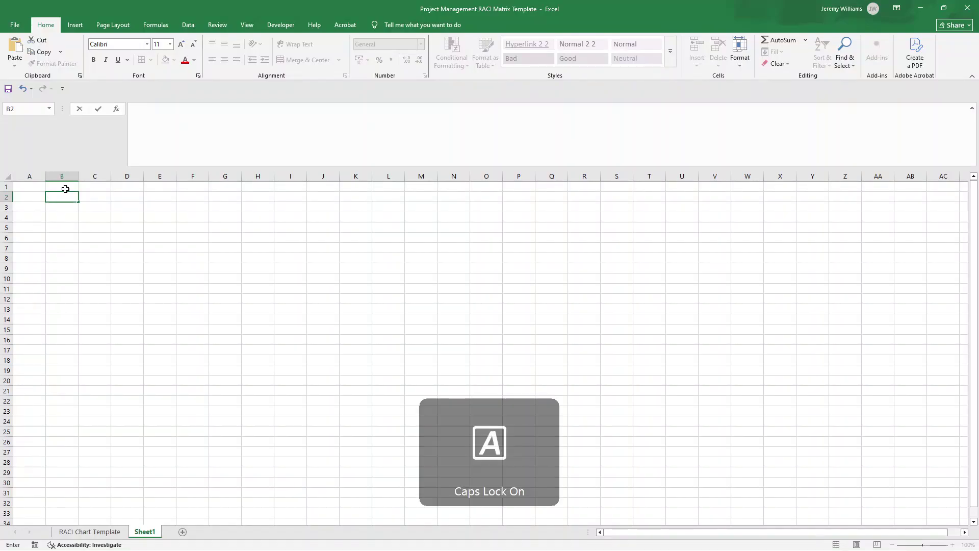
text(RACI )
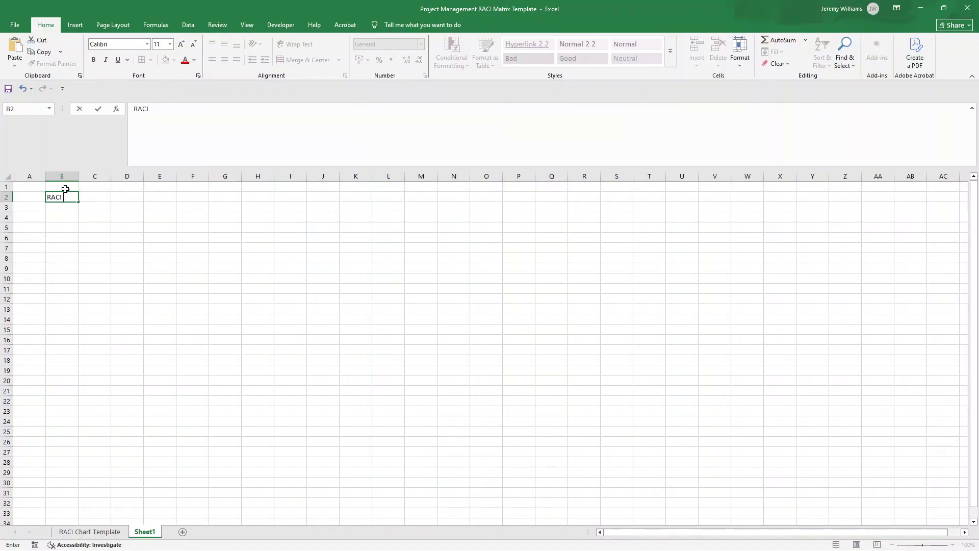
text(MATRIX)
key(Return)
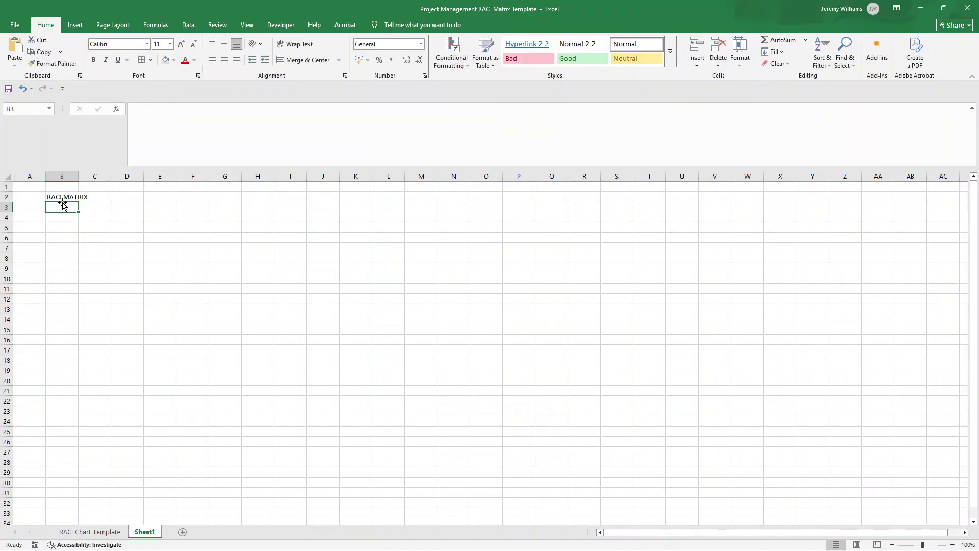
Correct the B2 title to read 'RACI Matrix'.
click(64, 198)
double_click(160, 111)
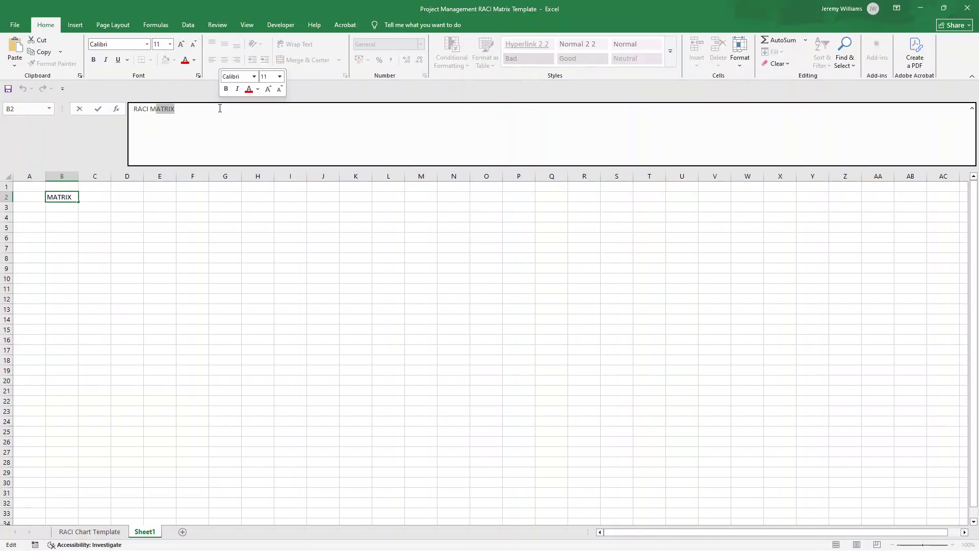
key(Caps_Lock)
text(Marix)
key(Return)
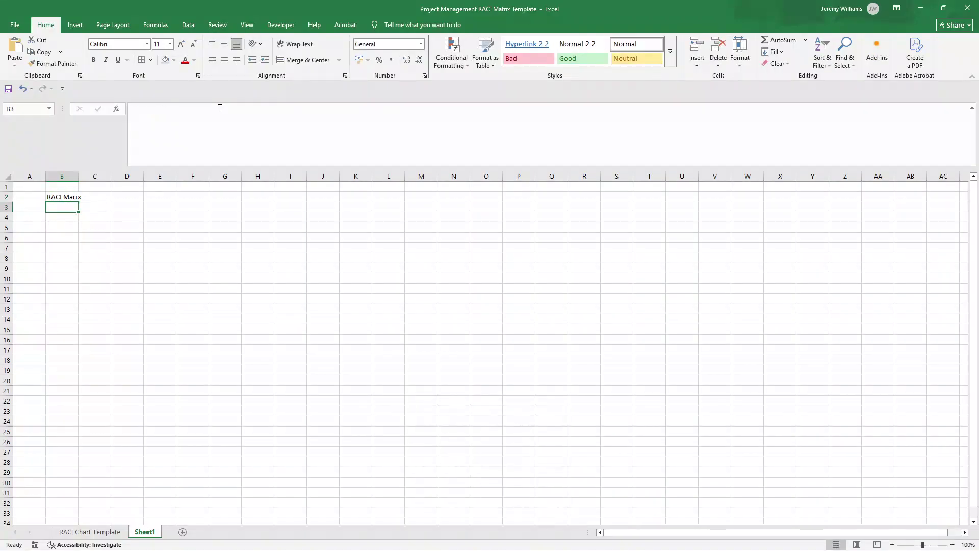
key(Up)
click(157, 110)
text(t)
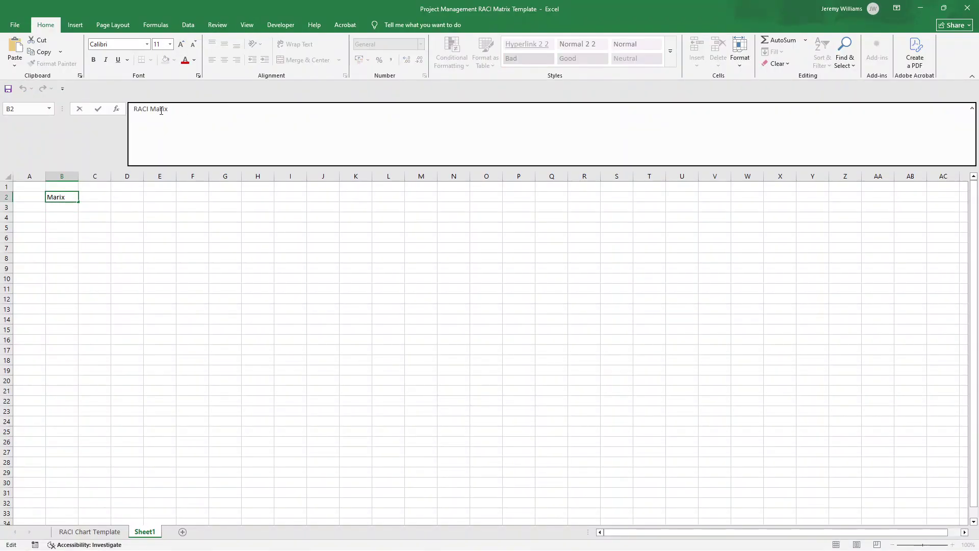
key(Return)
key(Up)
Make the RACI Matrix title bold and enlarge it to 24 points.
click(94, 60)
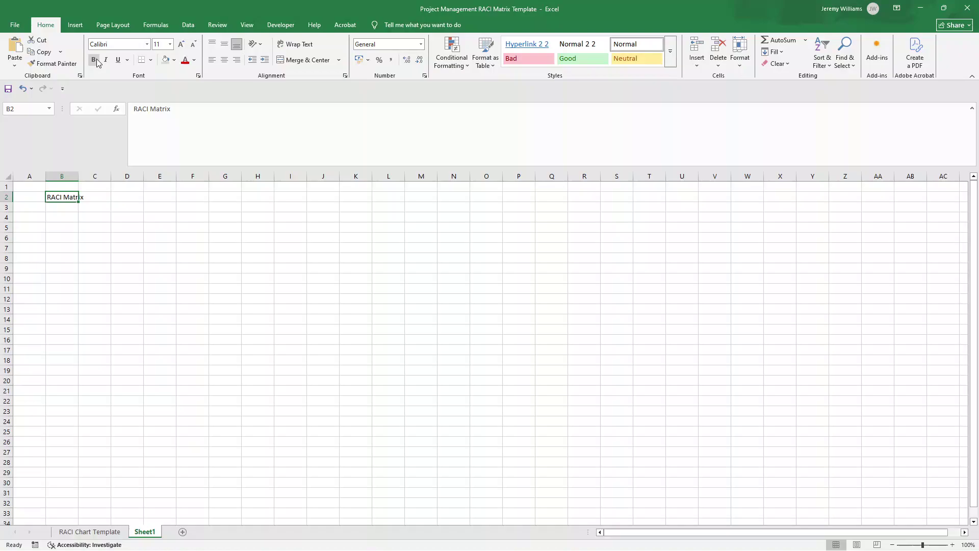
click(182, 44)
click(182, 45)
click(182, 44)
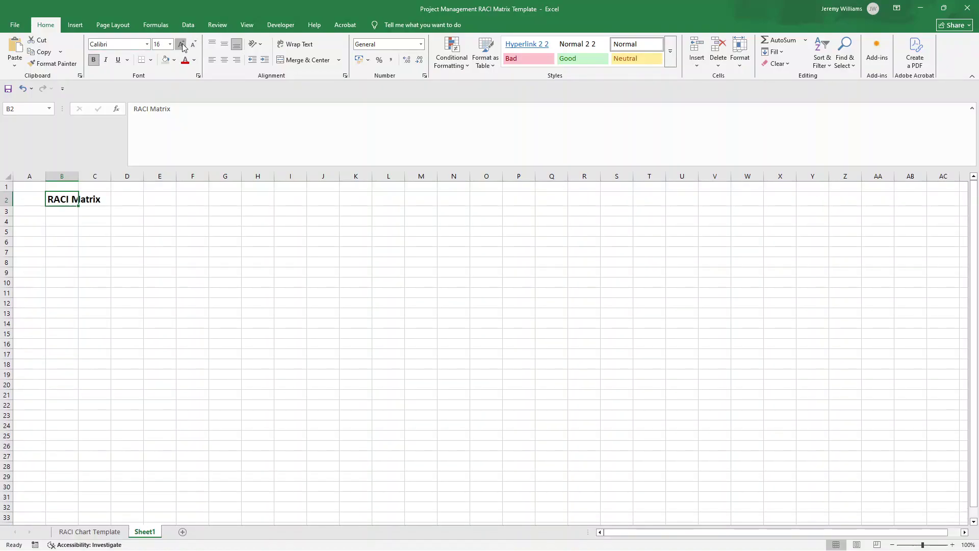
click(182, 45)
click(182, 44)
click(182, 44)
click(183, 45)
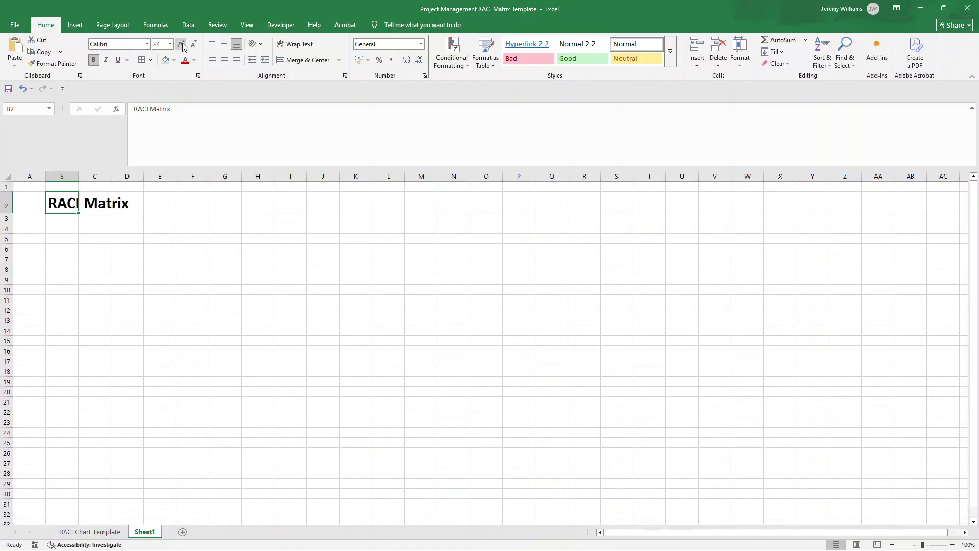
Enter '[Project Title]' in B3 and '[Project Manager]' in B4.
click(66, 220)
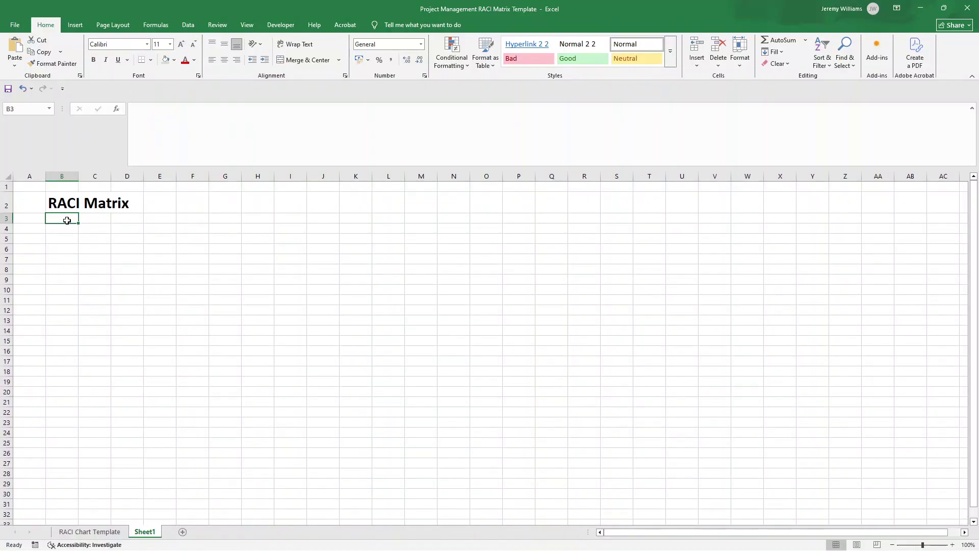
text([Proje)
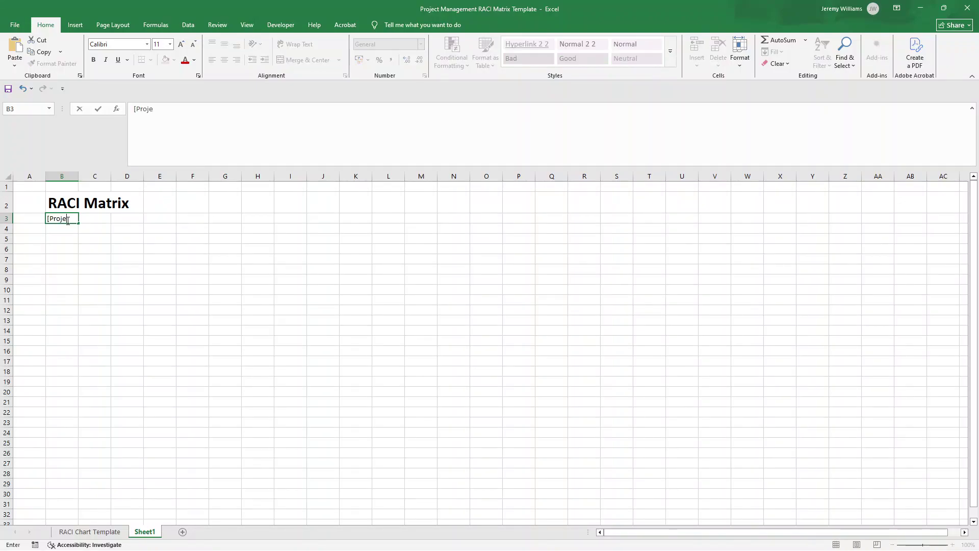
text(ct Tile)
key(BackSpace)
key(BackSpace)
text(tle])
key(Return)
text([)
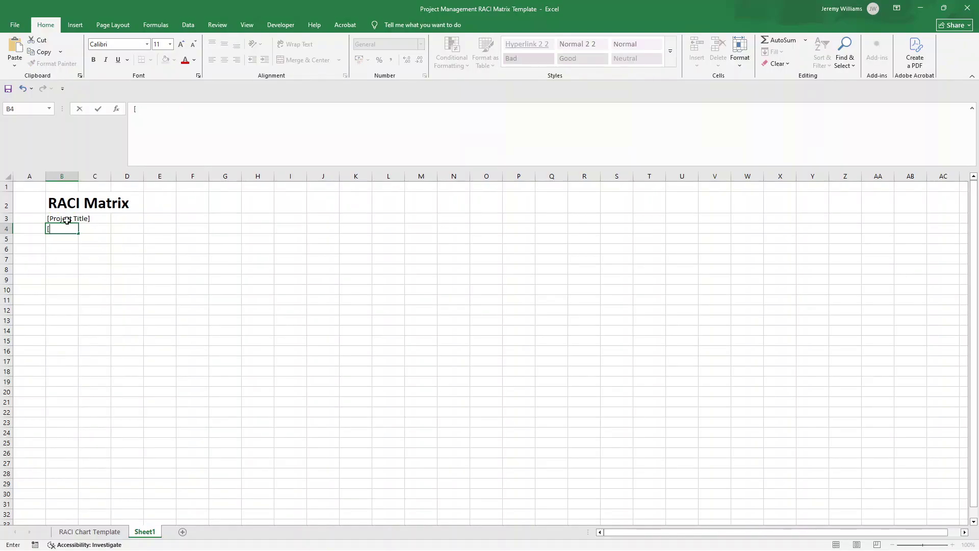
text(Project )
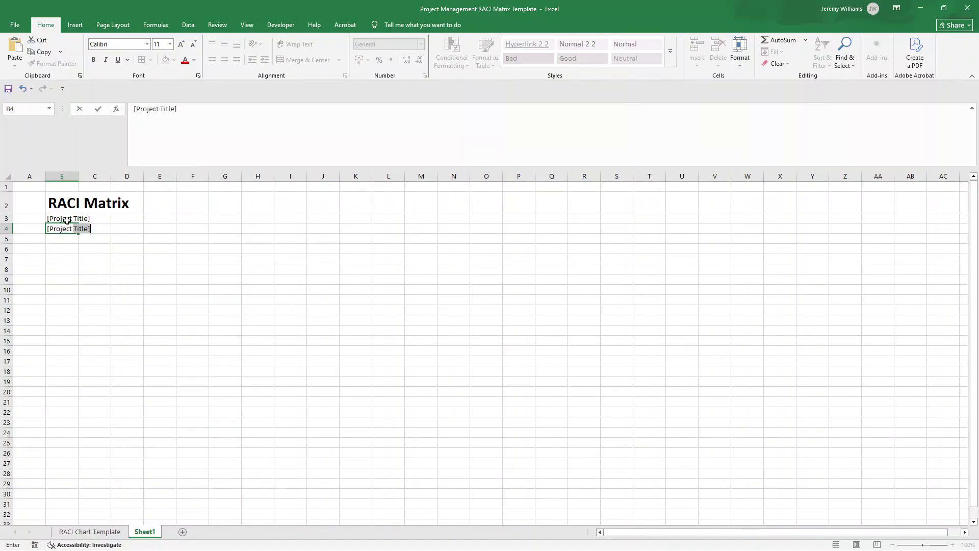
text(Manager])
key(Return)
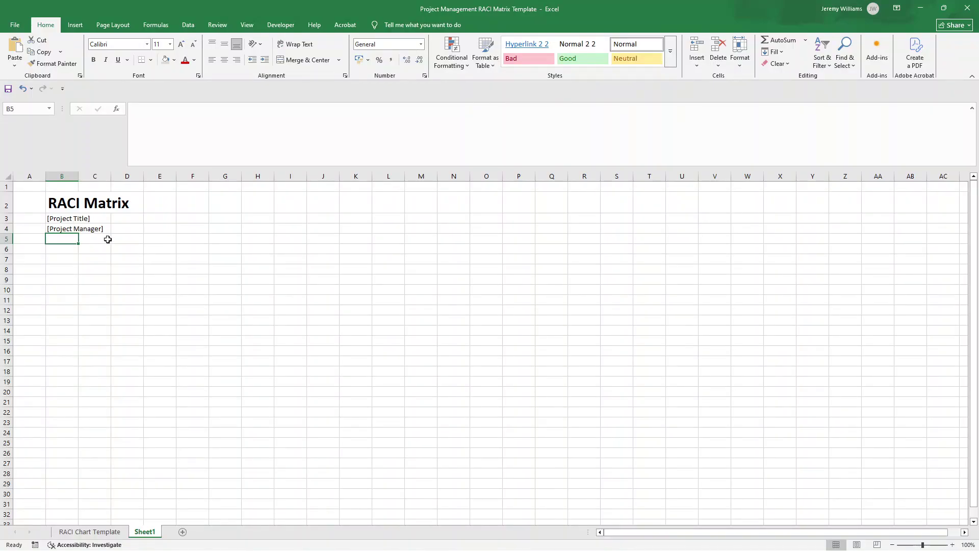
Enter 'Deliverable or Task' in C9 and 'Status' in D9, and widen column C to fit.
click(70, 279)
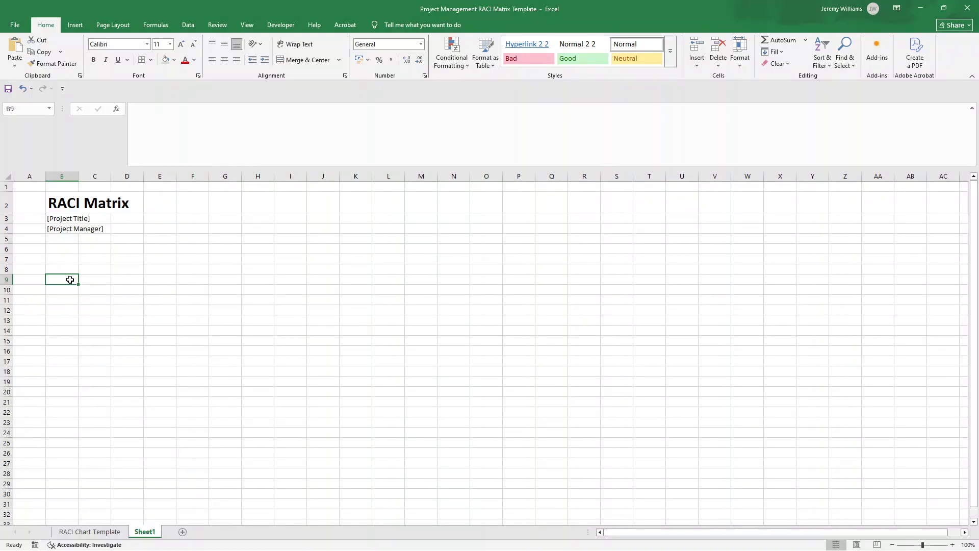
key(Right)
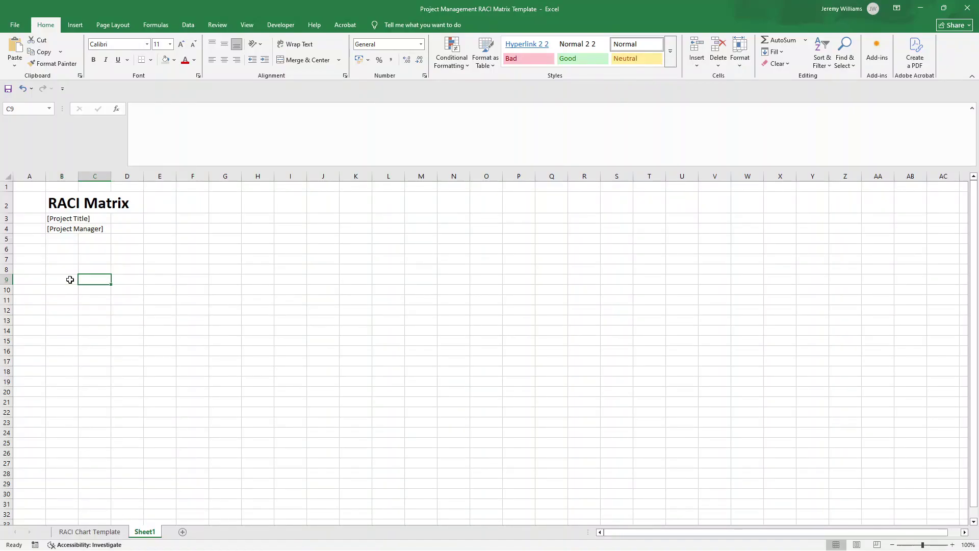
text(De)
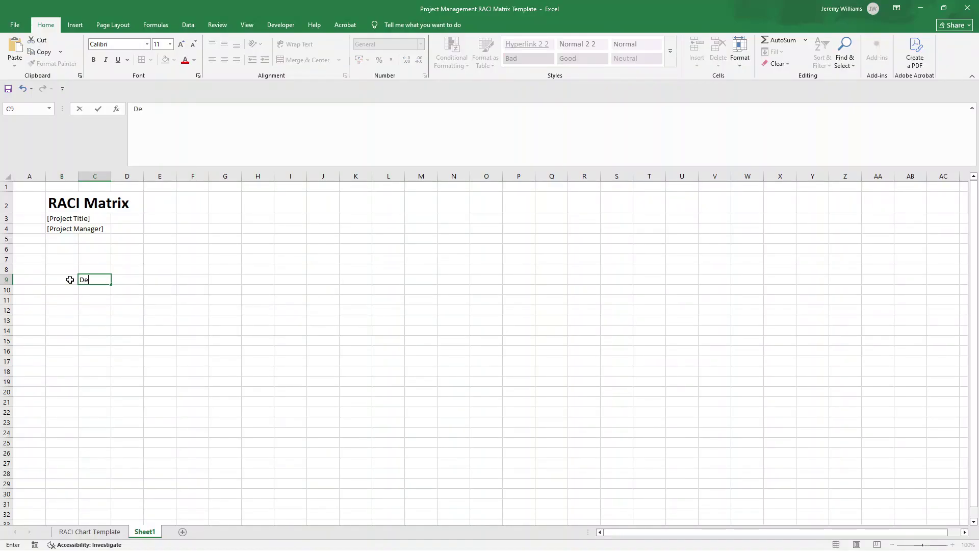
text(liverable or Task)
key(Tab)
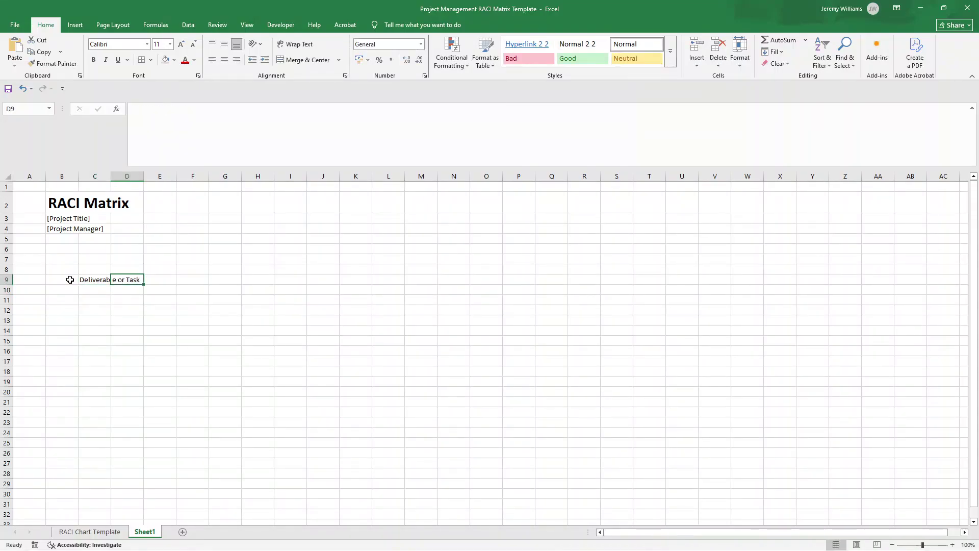
text(Status)
key(Return)
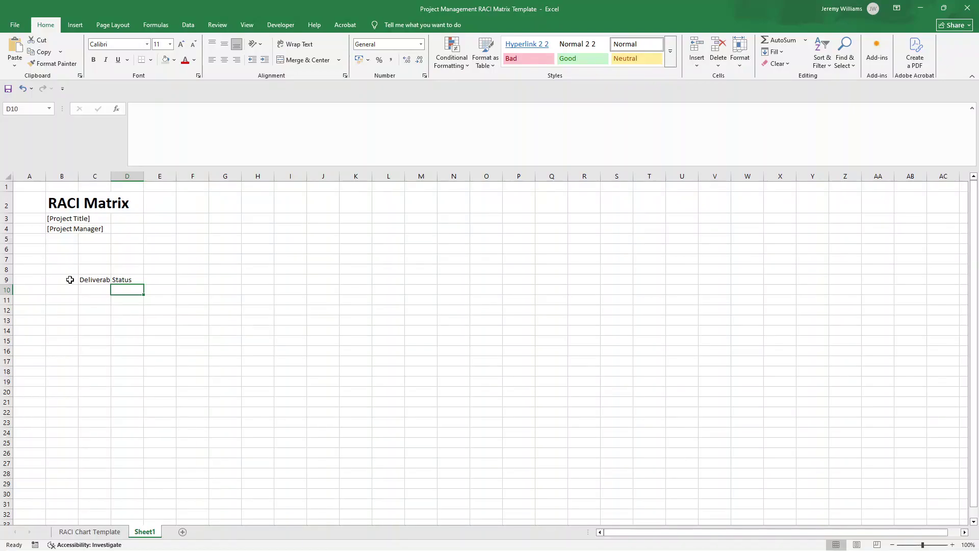
double_click(110, 176)
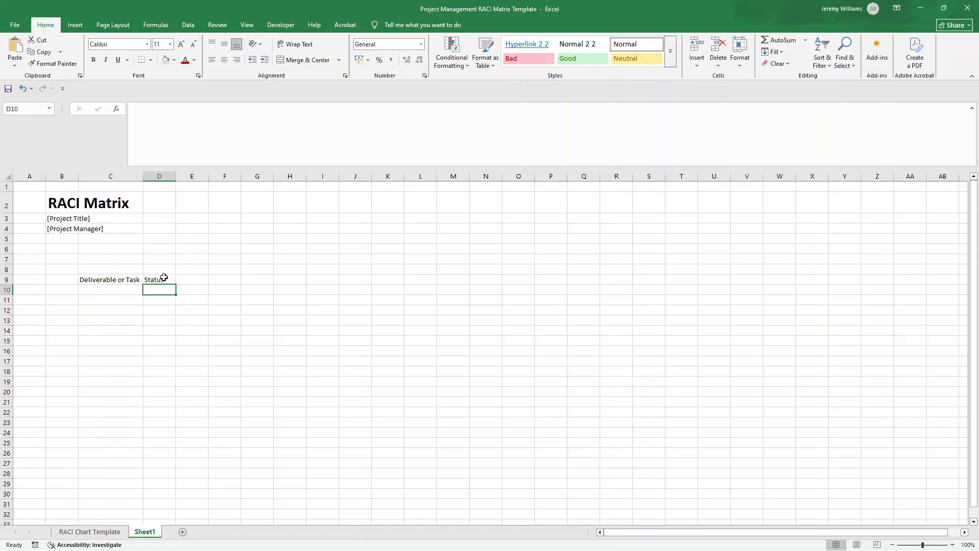
Enter the heading 'Sponsor/ Leadership' in E9.
click(204, 279)
text(S)
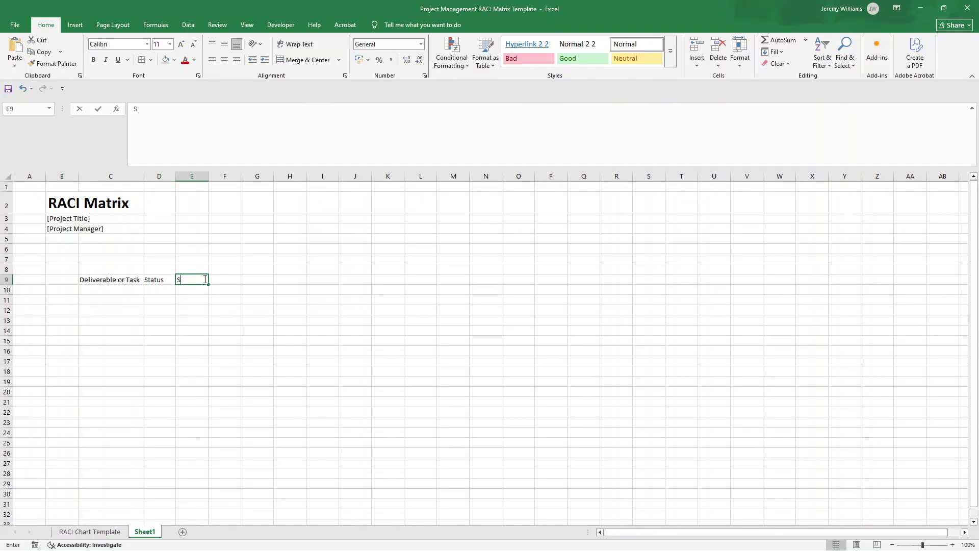
text(ponsor/ L)
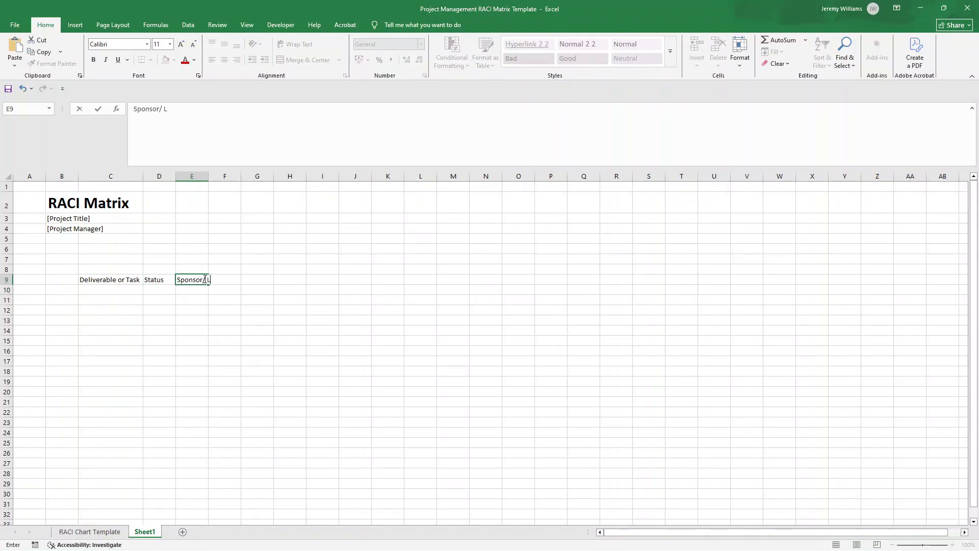
text(eadership)
key(Return)
click(204, 279)
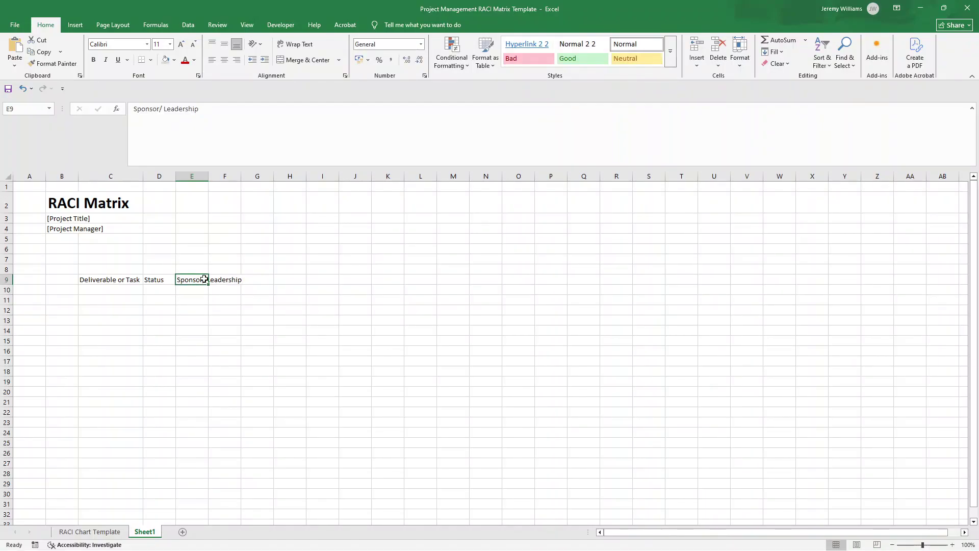
key(Right)
click(204, 279)
Add 'Project Team' in H9 and 'Other Resources' in L9.
key(Right)
key(Right)
key(Right)
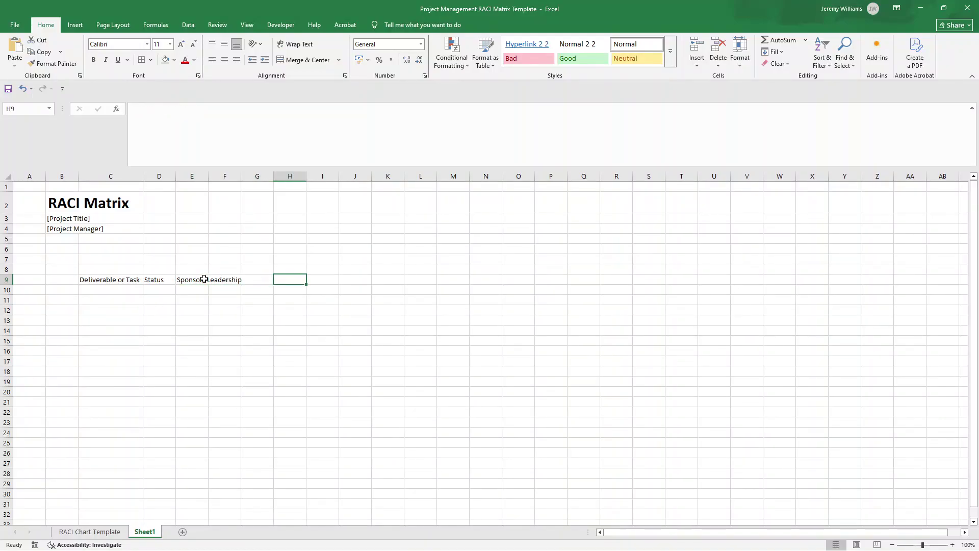
text(Pro)
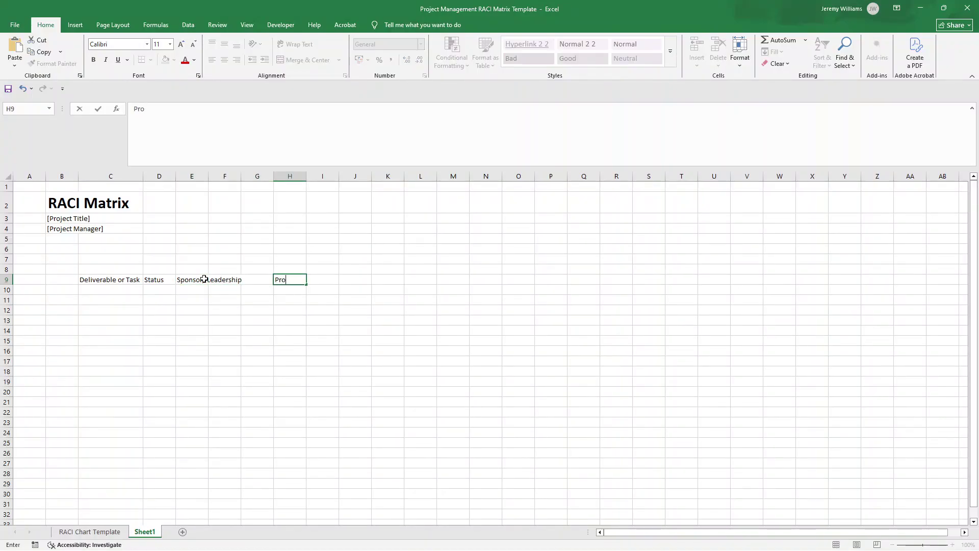
text(ject Team)
key(ctrl+Return)
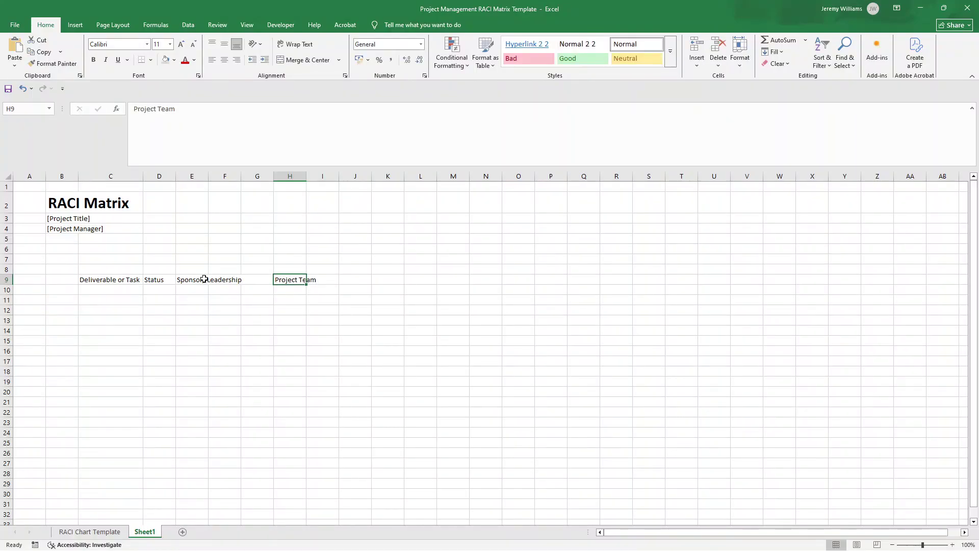
key(Right)
key(Right)
key(Right)
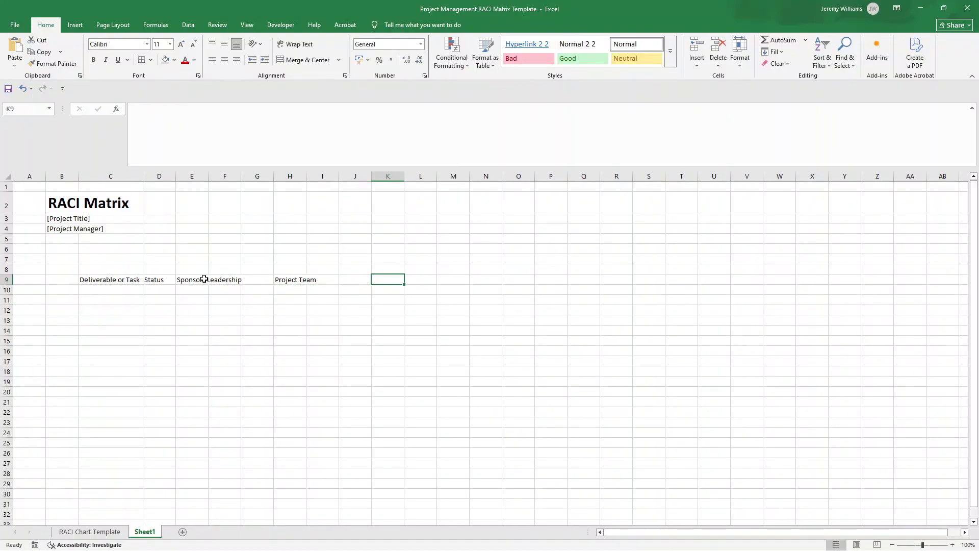
key(Right)
text(O)
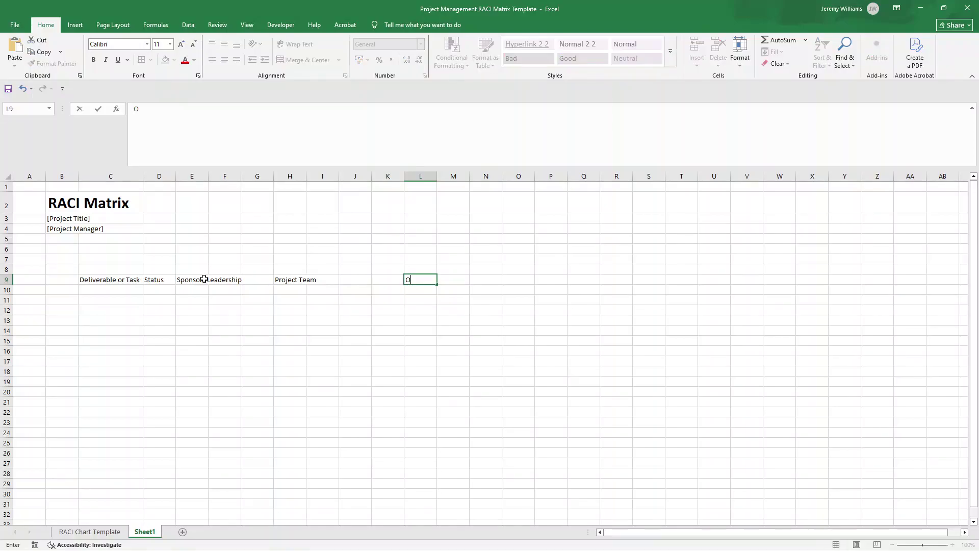
text(ther Resources)
key(Return)
Merge and centre the headings over E9:G9, H9:K9 and L9:O9.
drag(204, 278, 254, 281)
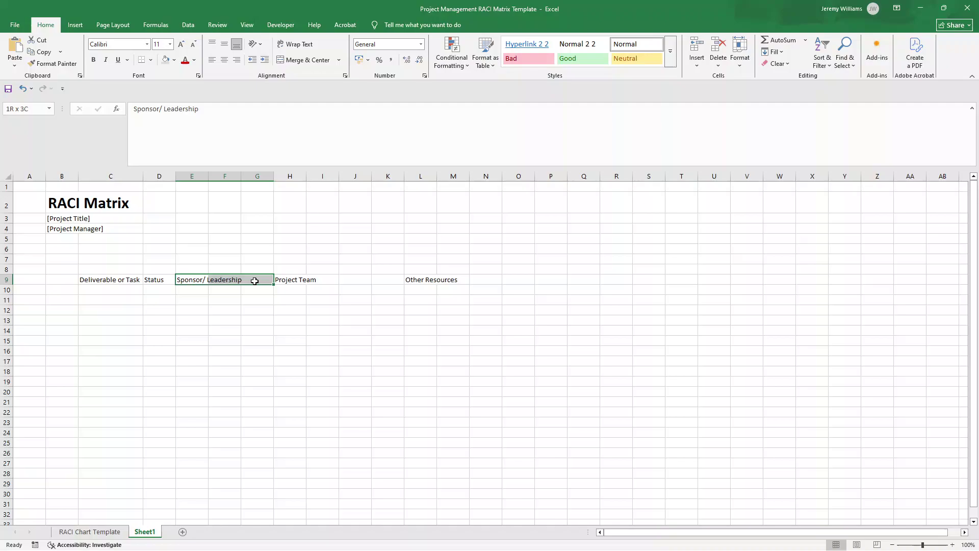
click(304, 60)
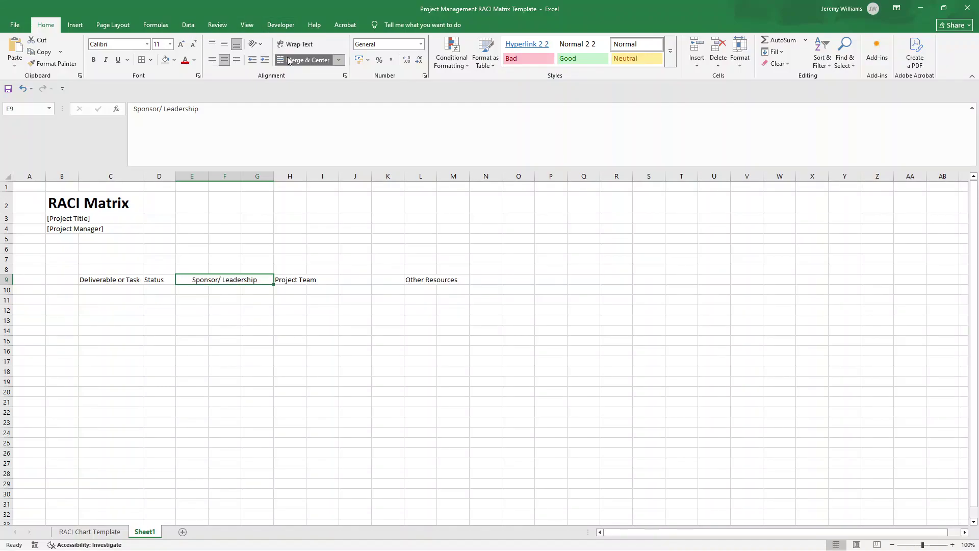
drag(287, 283, 377, 275)
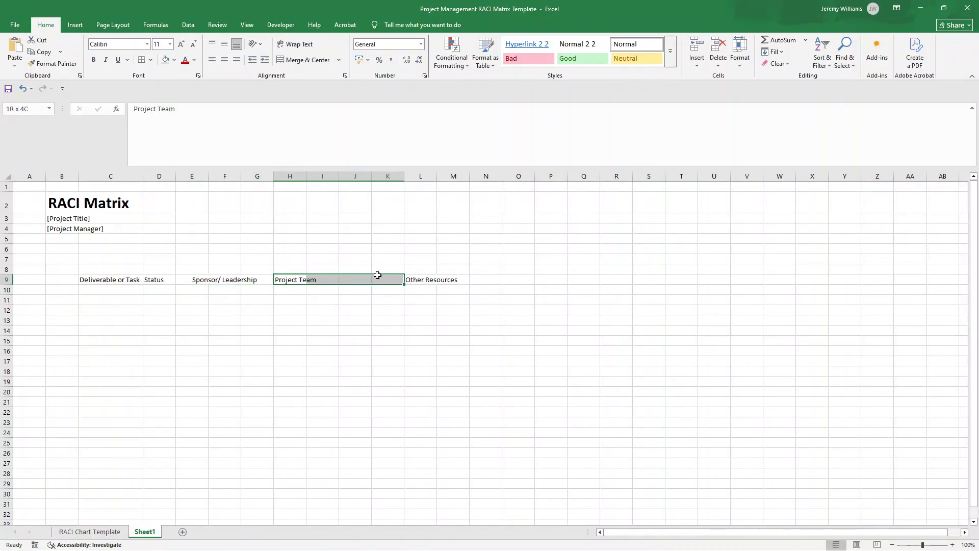
click(304, 60)
click(420, 279)
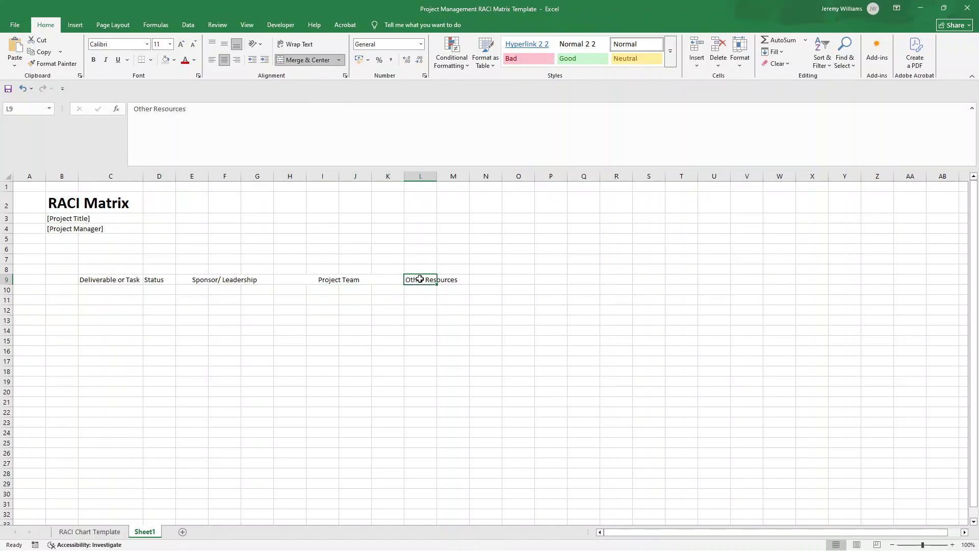
drag(420, 279, 510, 276)
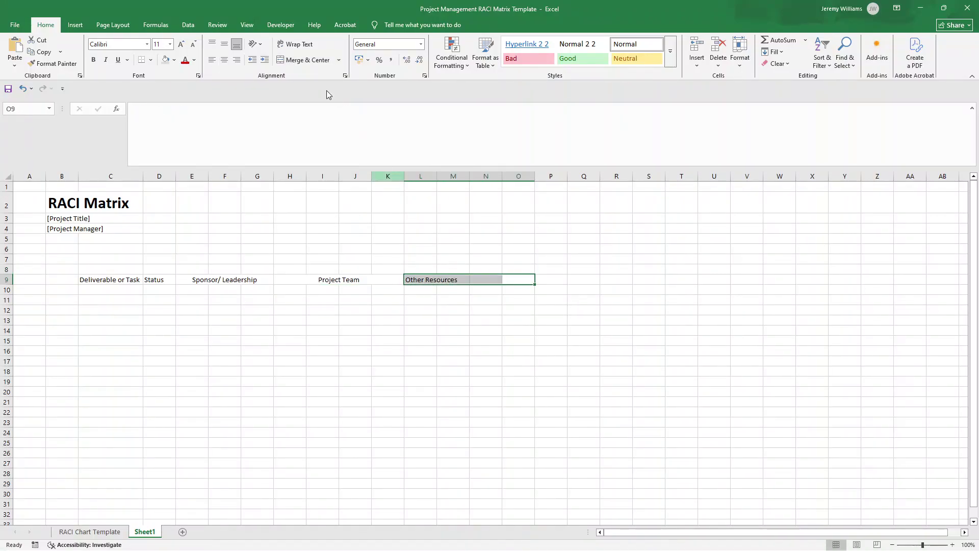
click(309, 60)
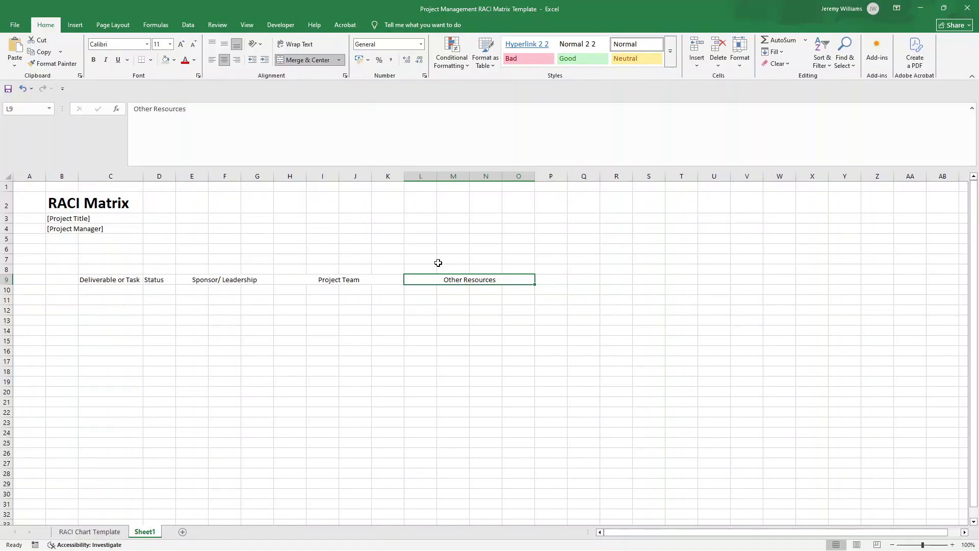
Enter 'Sponsor' in E8 and 'Name or Role' in F8.
click(197, 271)
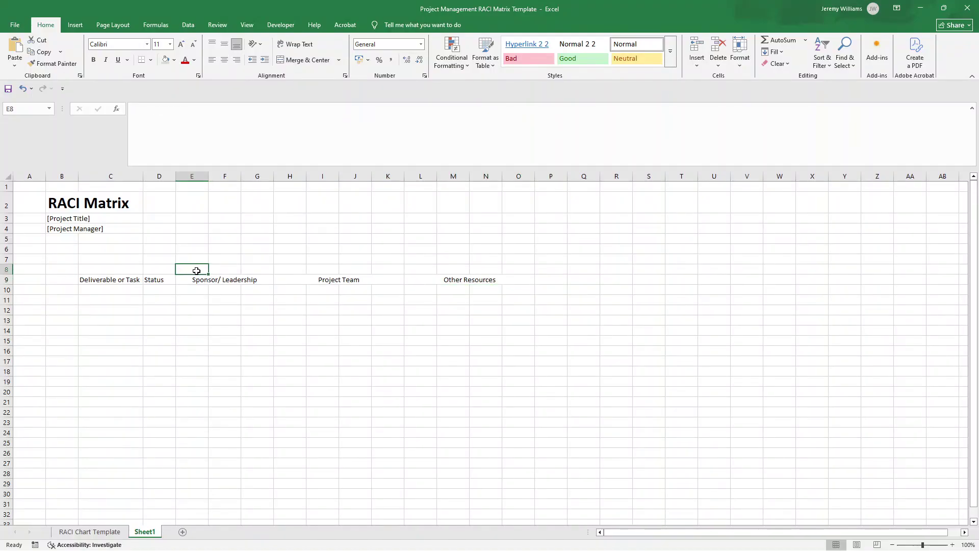
text(Sponsor)
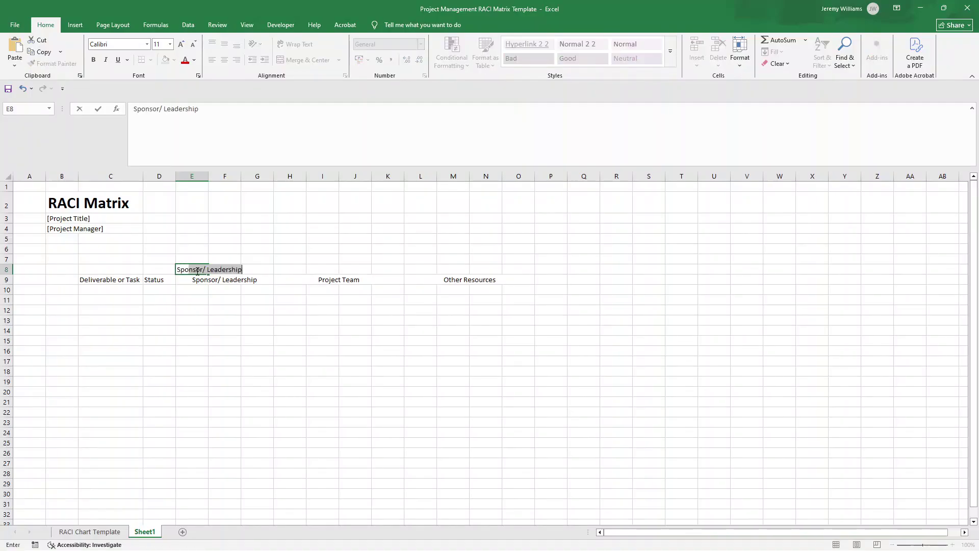
key(Return)
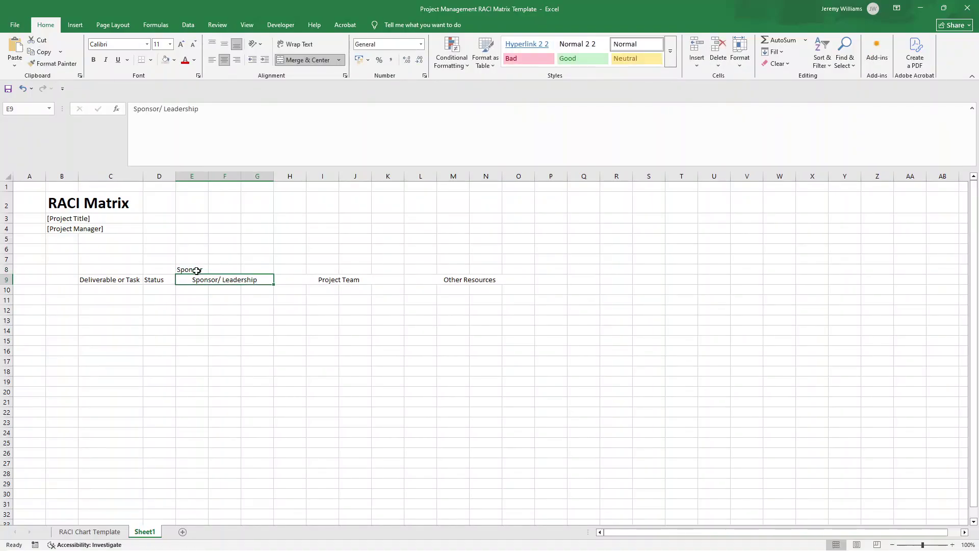
click(197, 271)
key(Tab)
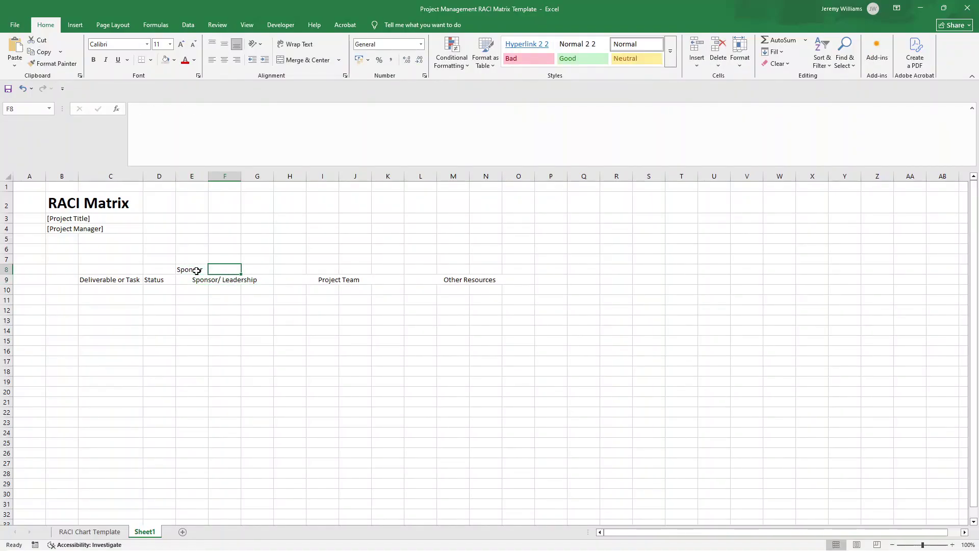
text(Name or )
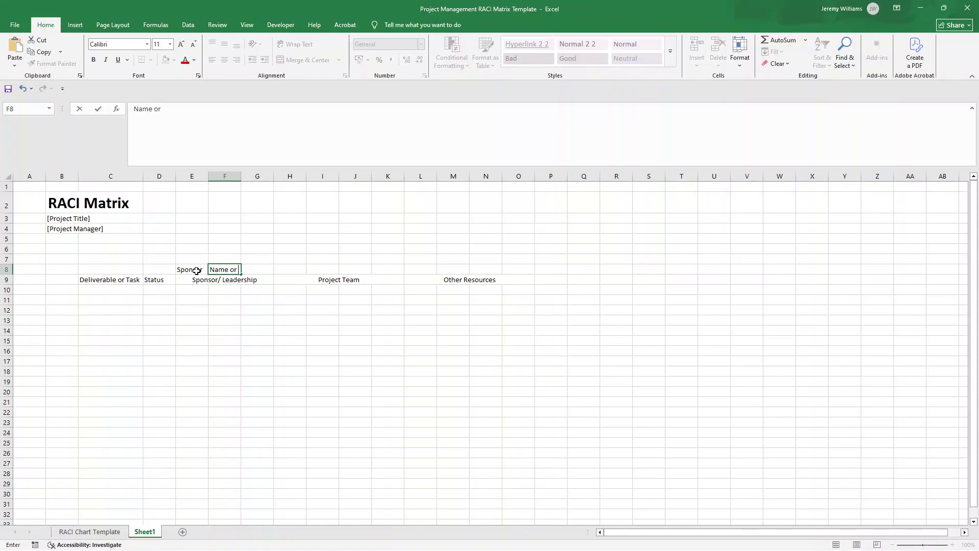
text(Role)
key(Return)
Fill G8 and H8 with 'Name or Role' as well.
key(Up)
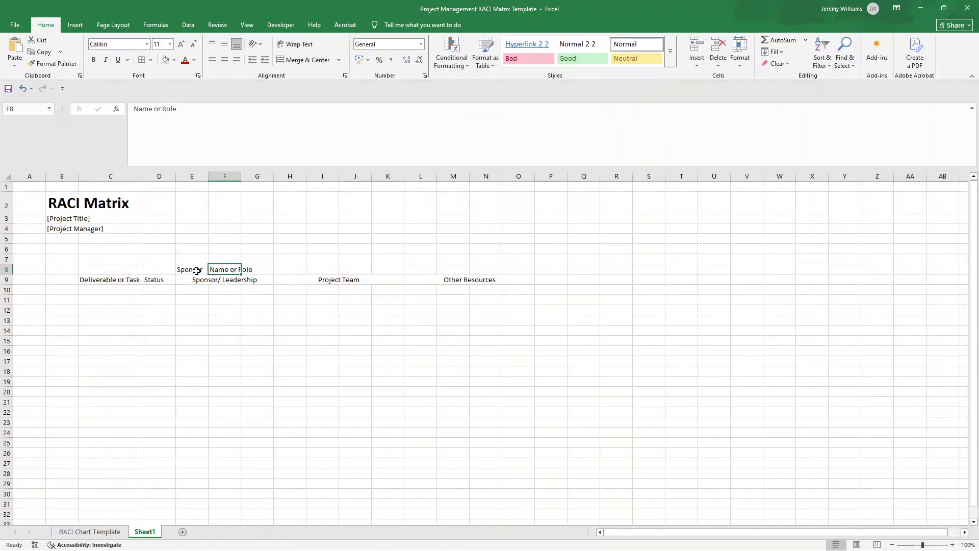
key(Tab)
text(Name or Ro)
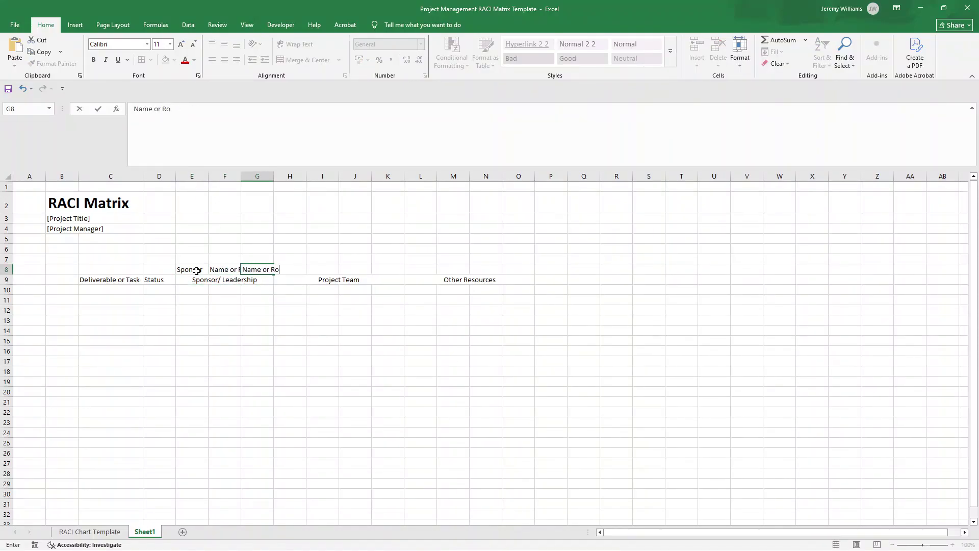
text(le)
key(Return)
key(Up)
key(Tab)
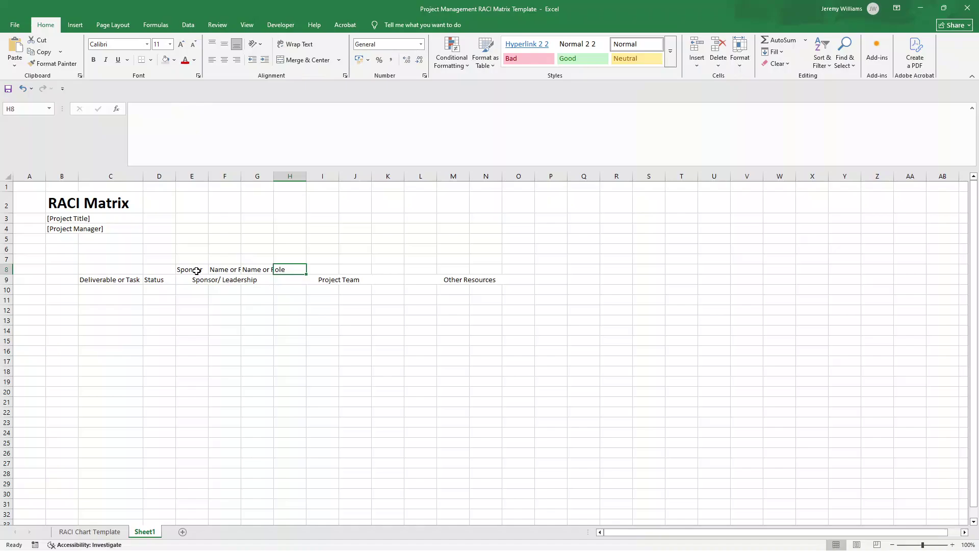
text(Name or )
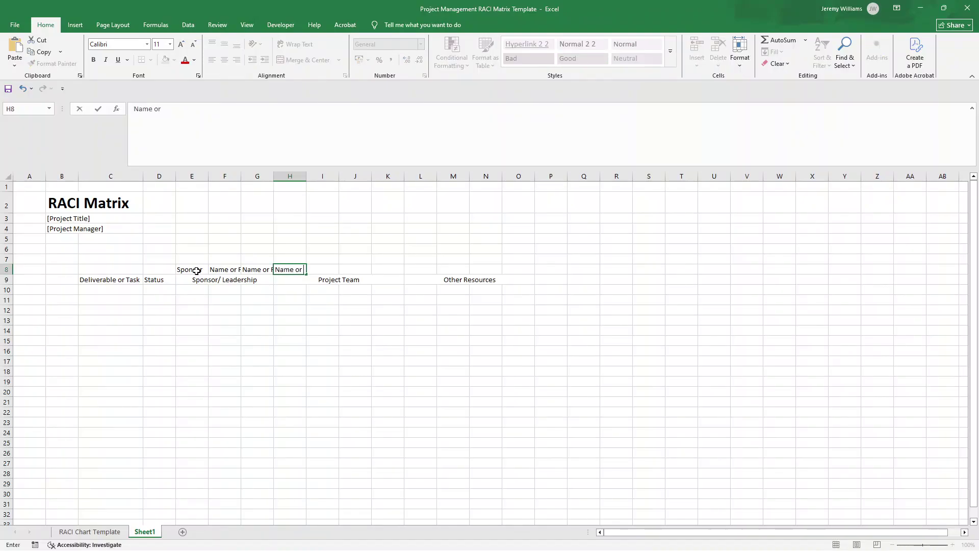
text(Role)
key(Return)
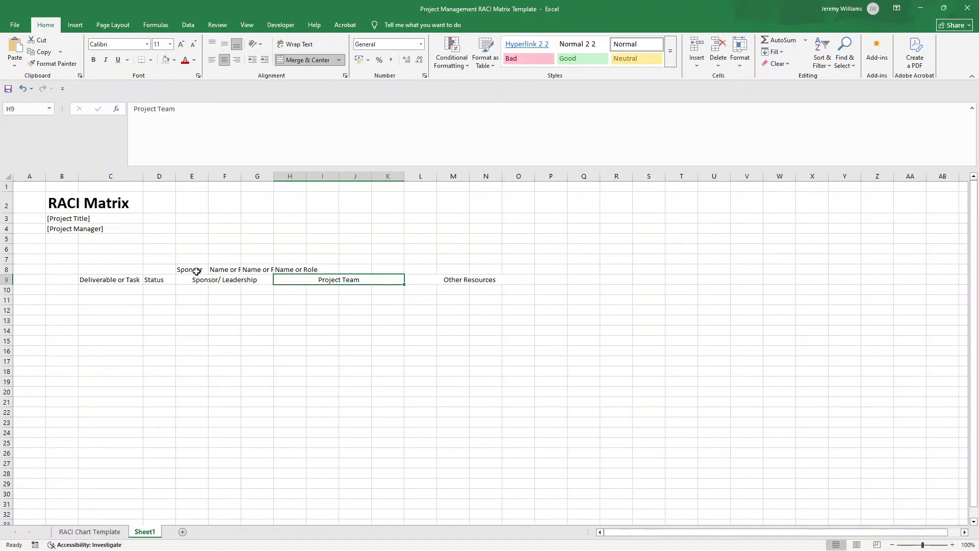
drag(196, 271, 198, 240)
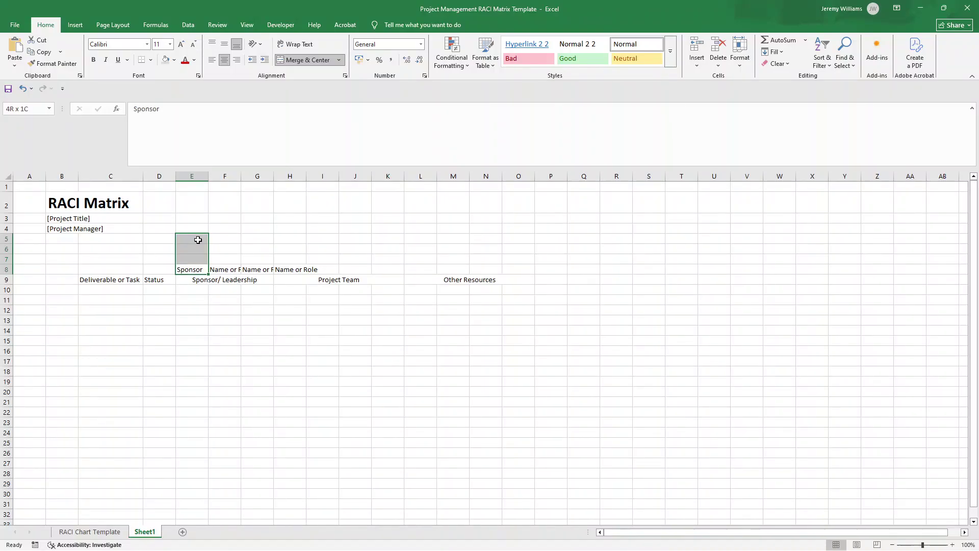
Rotate the E5:H8 role labels to read upward (Rotate Text Up).
drag(198, 240, 292, 240)
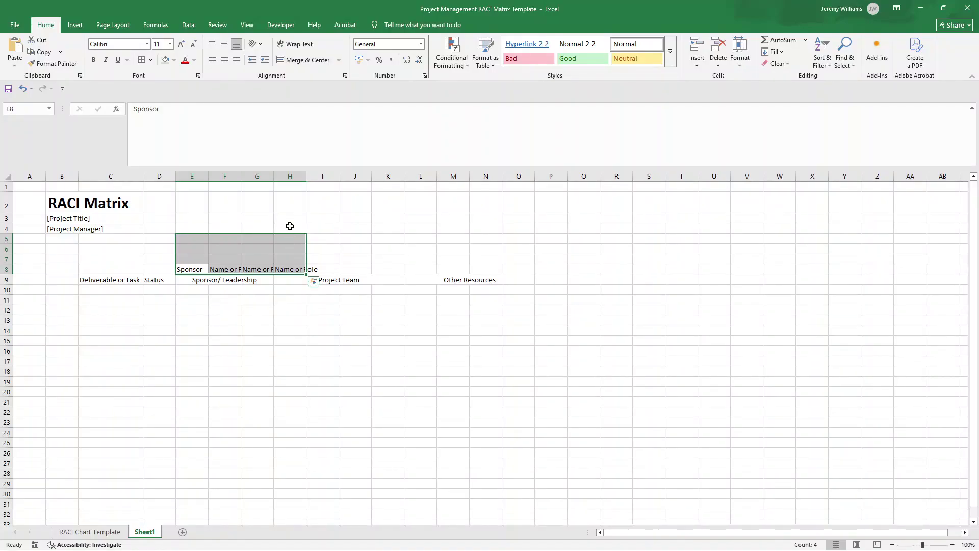
click(260, 45)
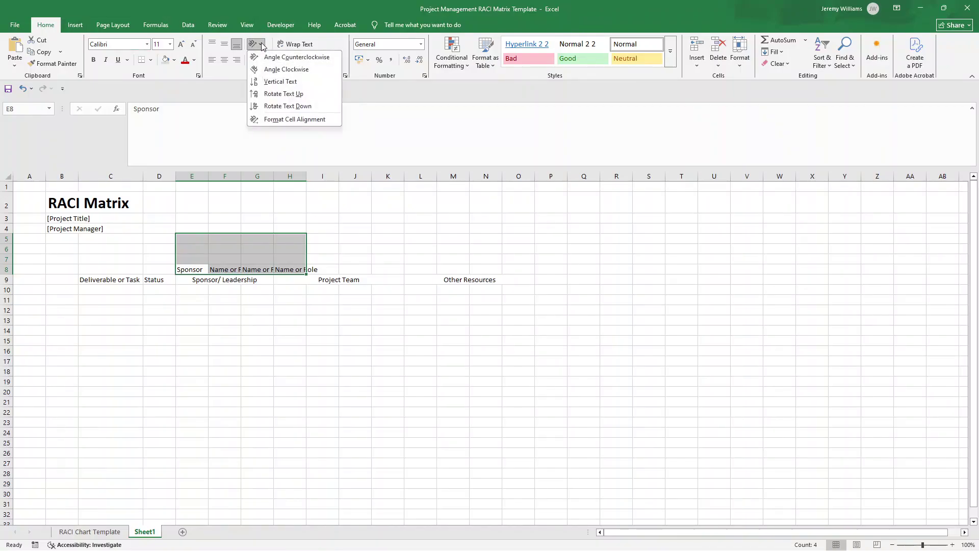
click(284, 93)
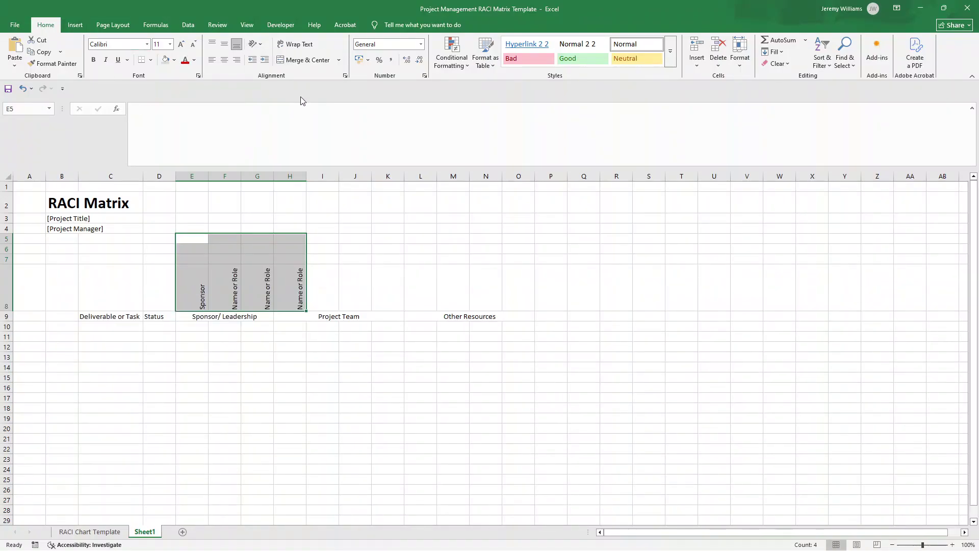
Delete the empty row 7 above the headings.
click(281, 293)
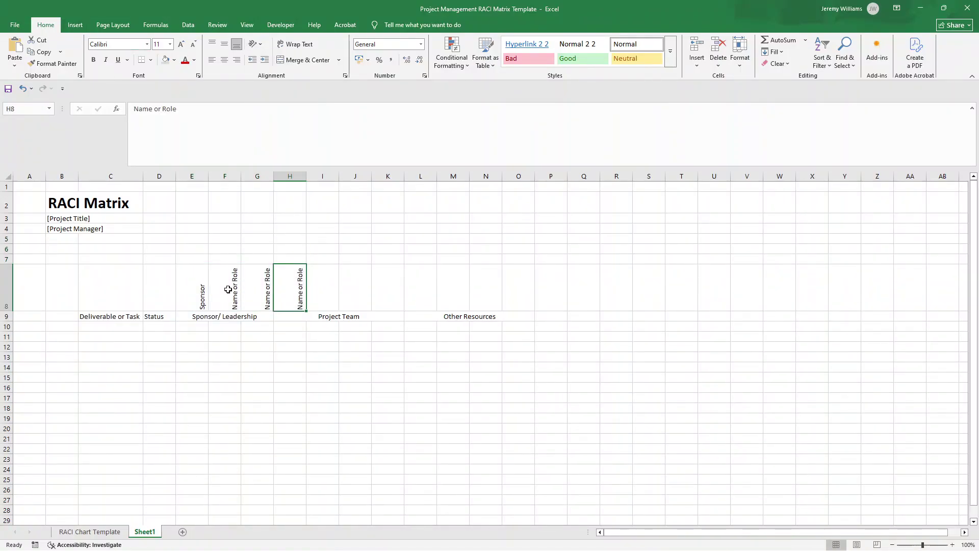
click(7, 259)
right_click(7, 260)
click(56, 356)
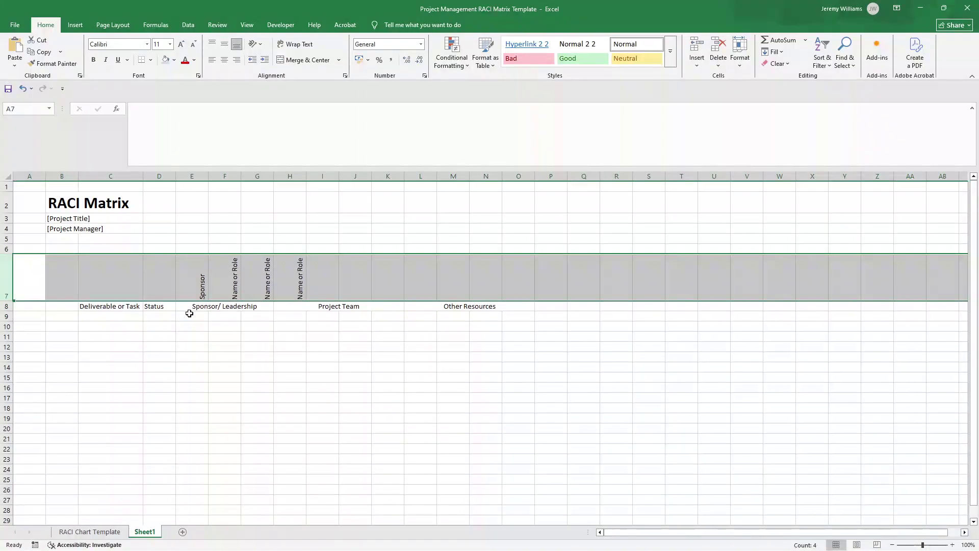
click(233, 315)
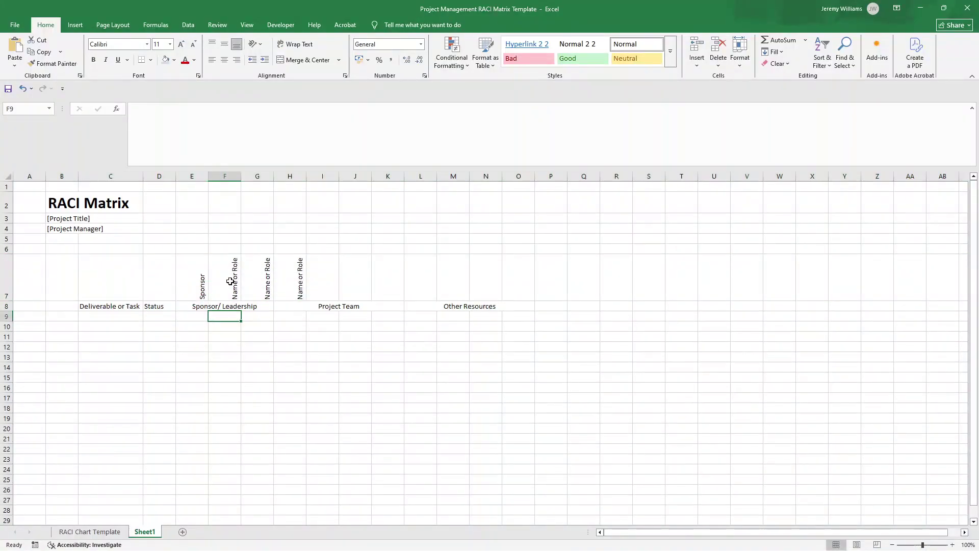
Enter 'Project Manager' as the role heading in I7.
click(317, 292)
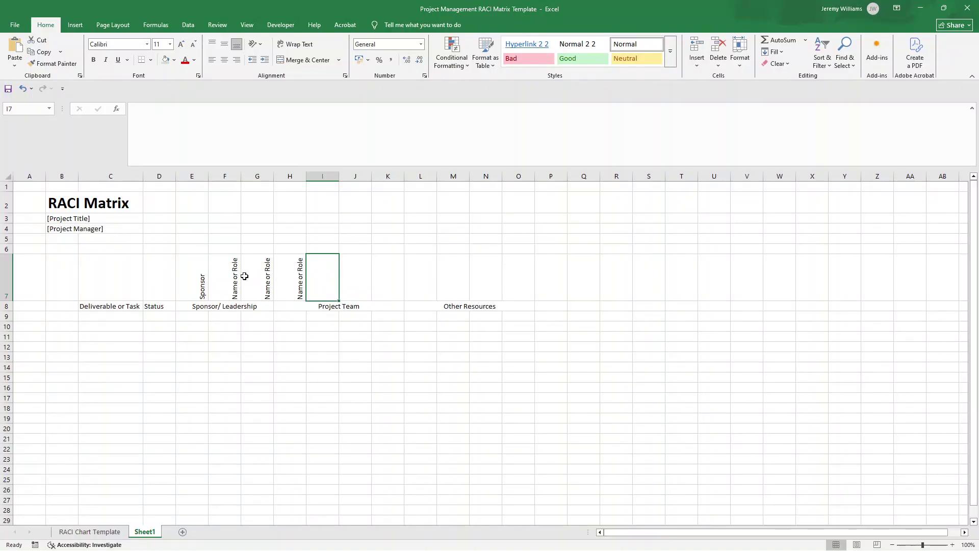
text(Pro)
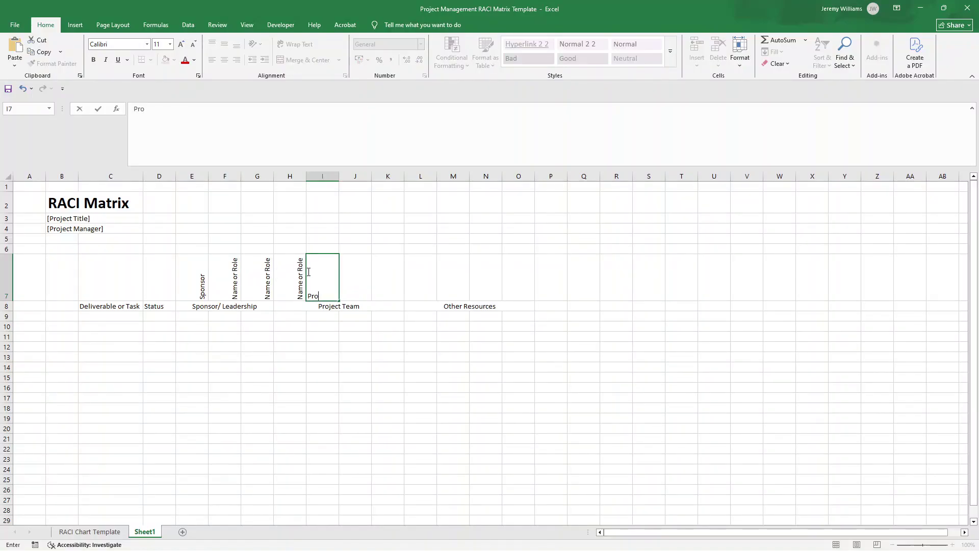
text(ject Manager)
key(BackSpace)
text(er)
key(Left)
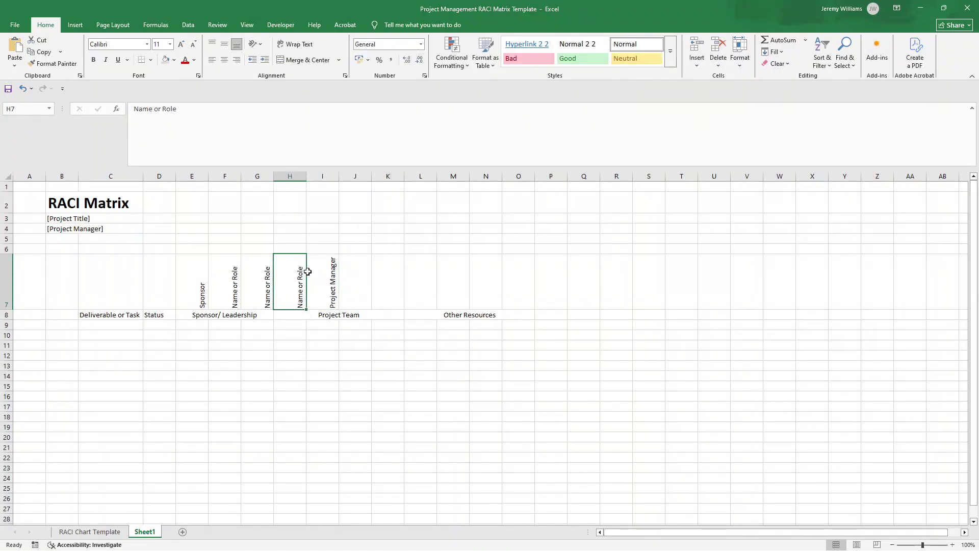
Copy the 'Name or Role' heading from H7 into J7, K7 and L7.
key(ctrl+c)
key(Right)
key(Right)
key(ctrl+v)
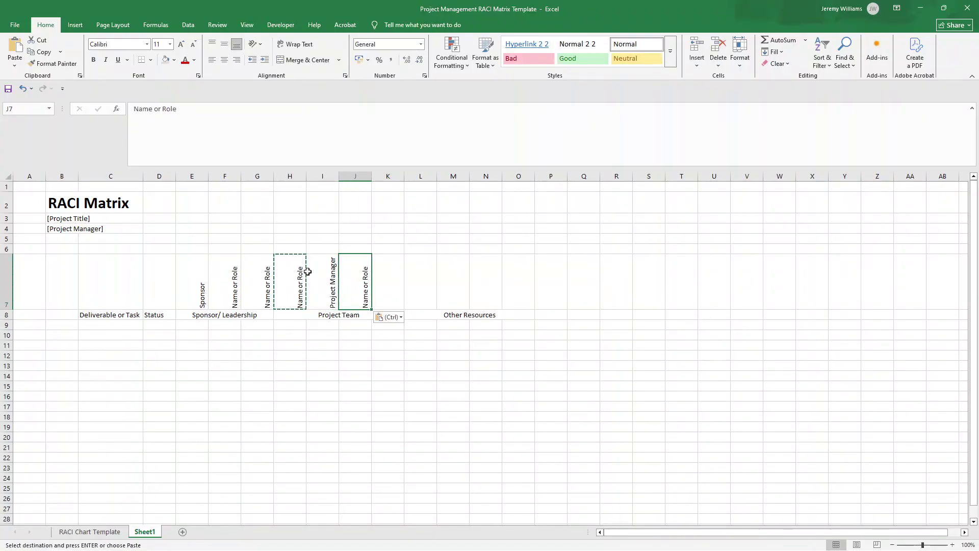
key(Left)
key(Left)
key(Right)
key(Right)
key(Right)
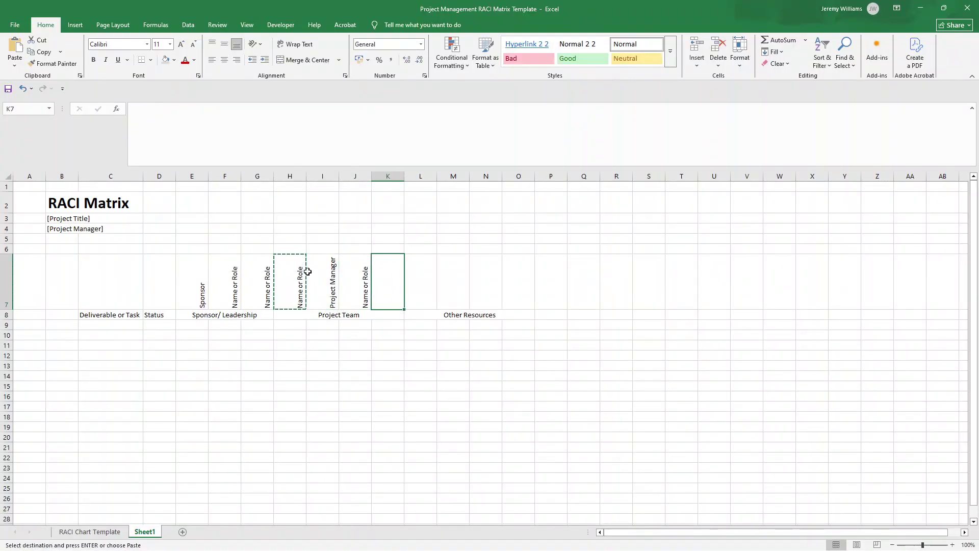
key(ctrl+v)
key(Right)
key(ctrl+v)
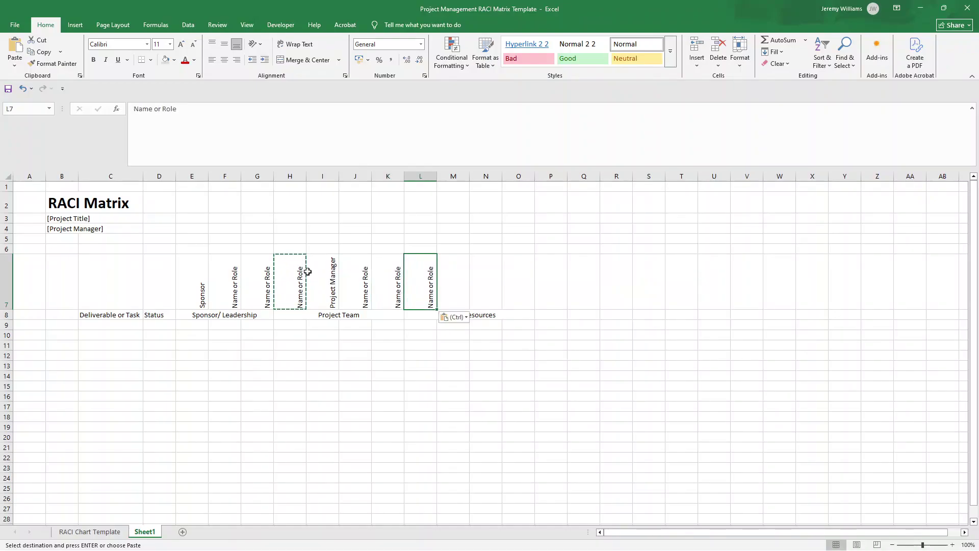
key(Right)
click(452, 376)
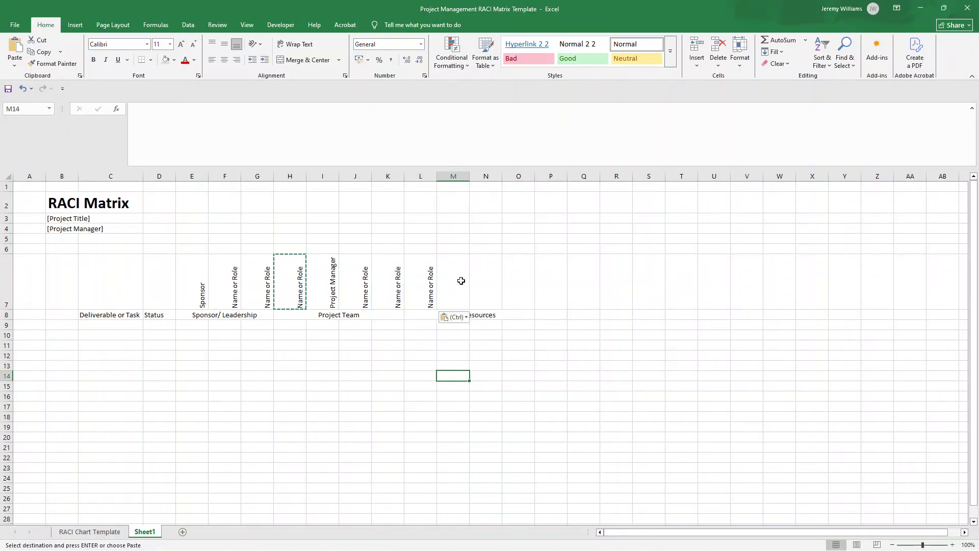
Enter 'Consultant' in M7 and paste 'Name or Role' into N7 and O7.
click(461, 281)
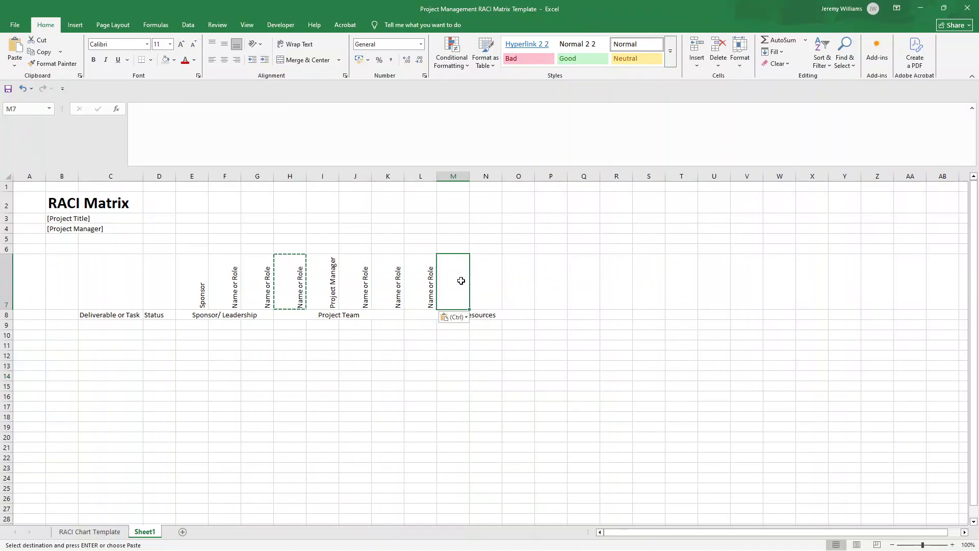
text(Con)
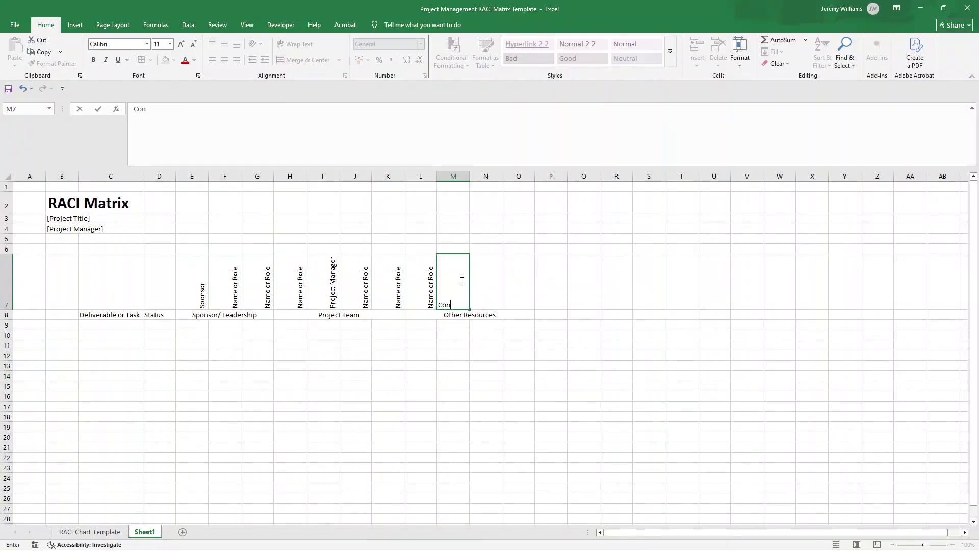
text(sultant)
key(Return)
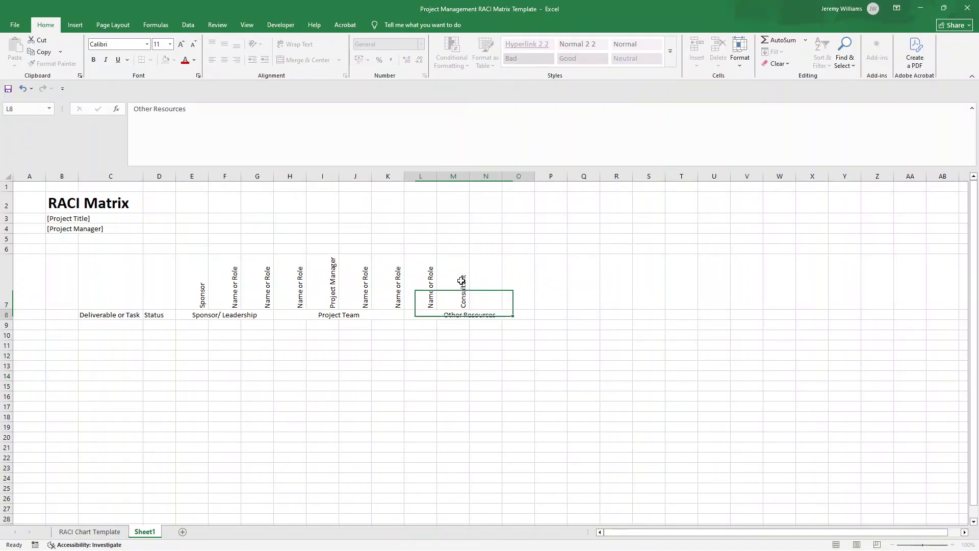
key(Up)
key(Right)
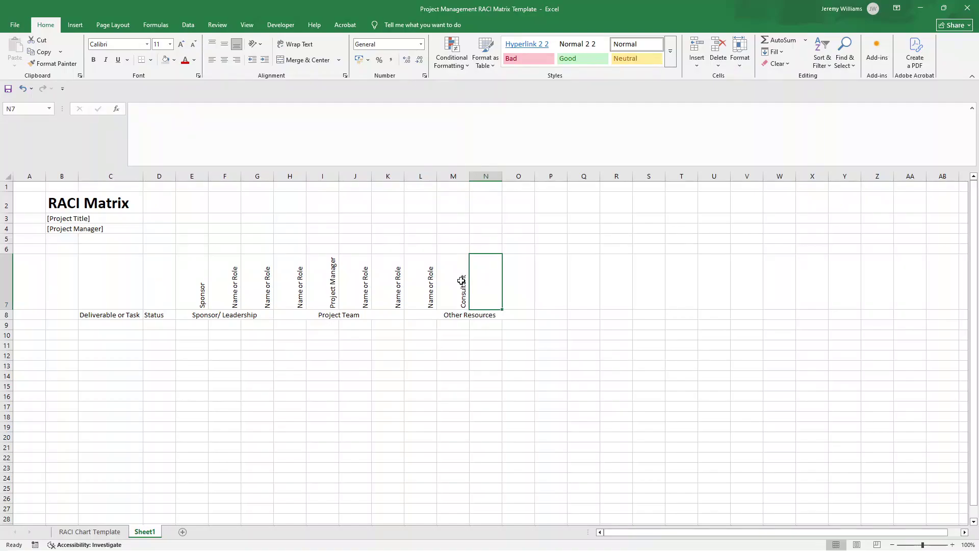
click(459, 281)
click(423, 276)
key(ctrl+c)
click(479, 267)
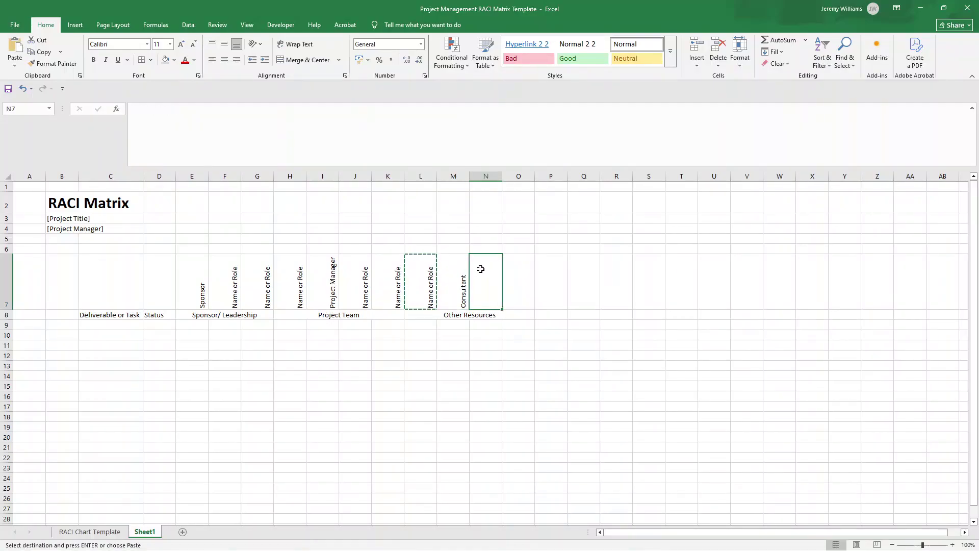
key(ctrl+v)
click(510, 270)
key(ctrl+v)
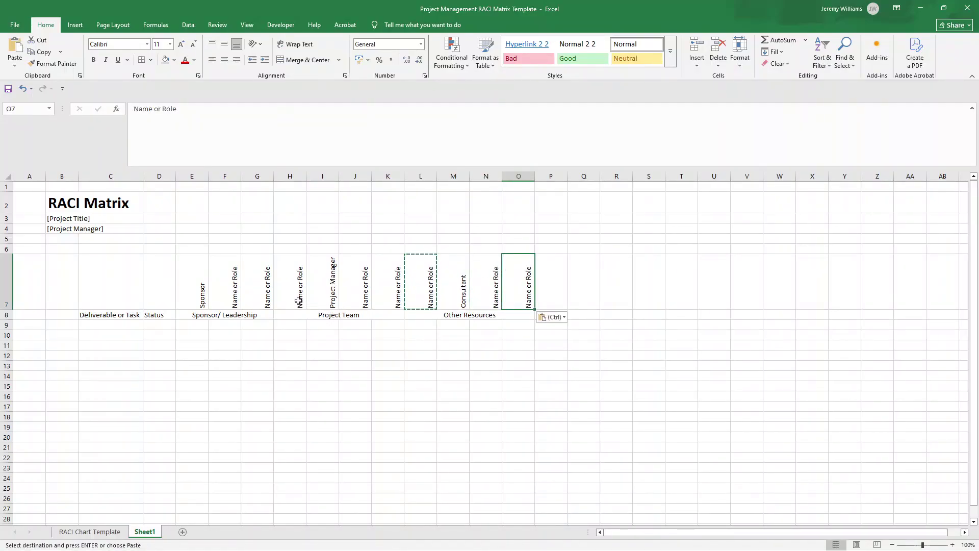
Review the rotated role headings across row 7 from E7 to J7.
drag(205, 274, 518, 281)
click(206, 273)
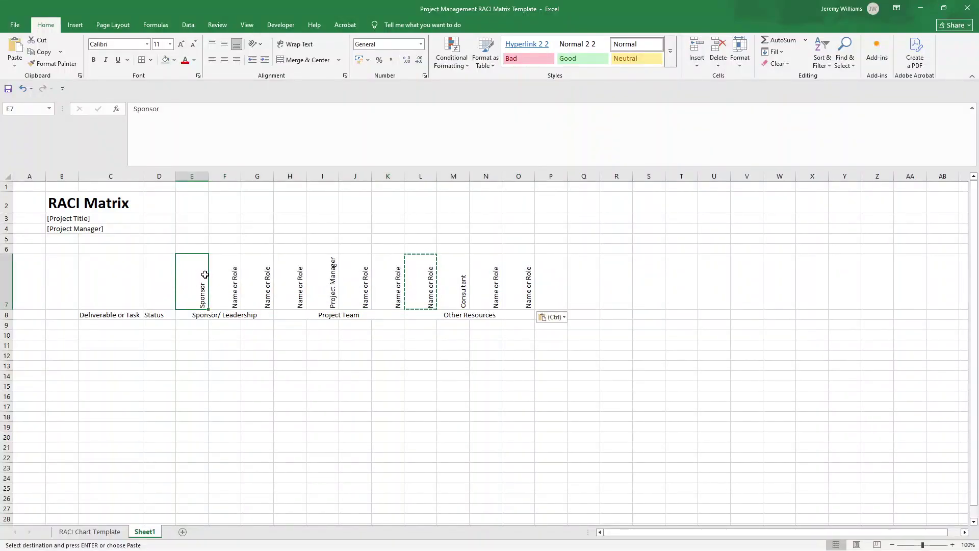
click(235, 276)
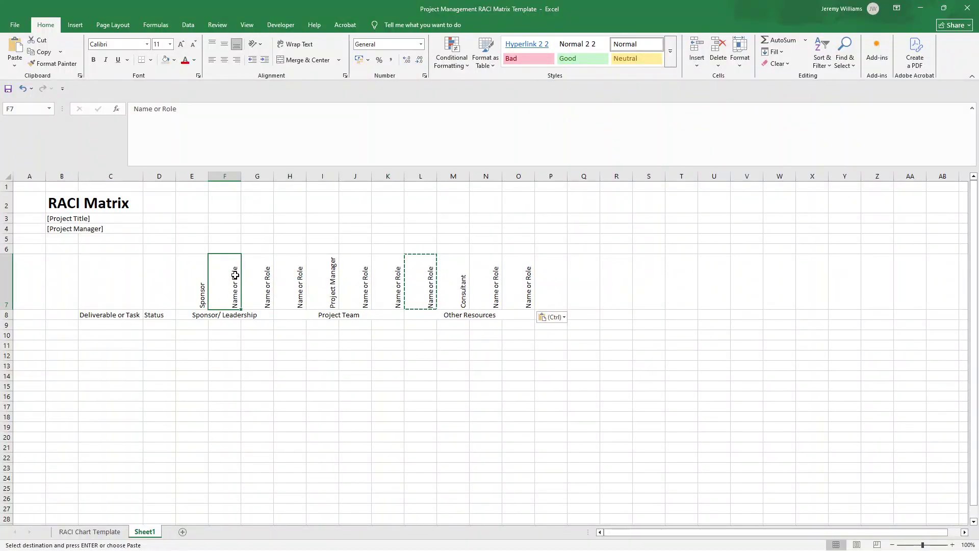
click(303, 293)
click(327, 283)
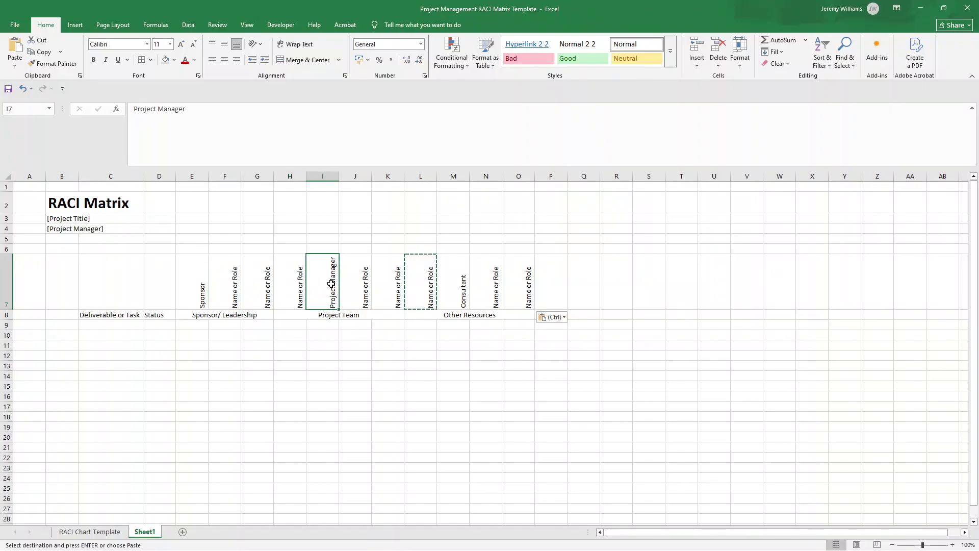
click(366, 280)
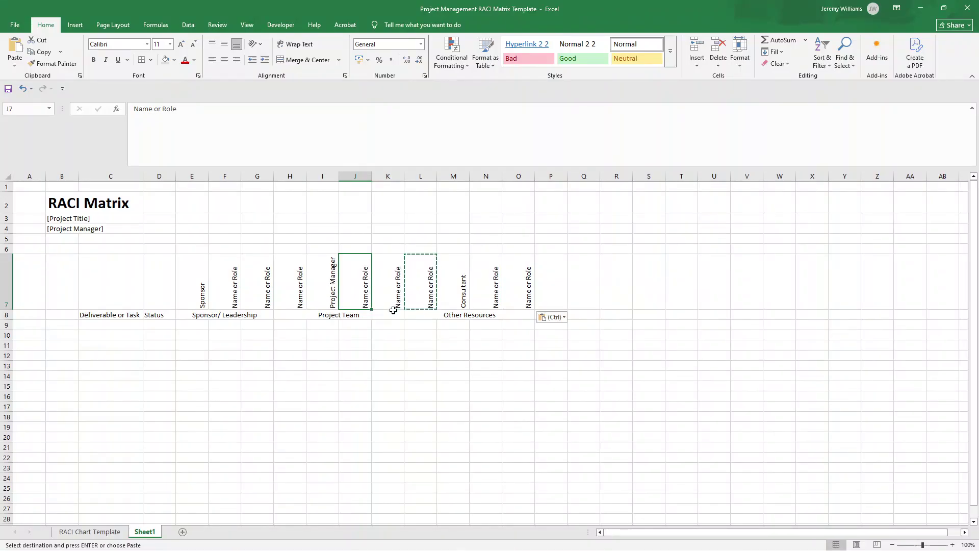
click(395, 353)
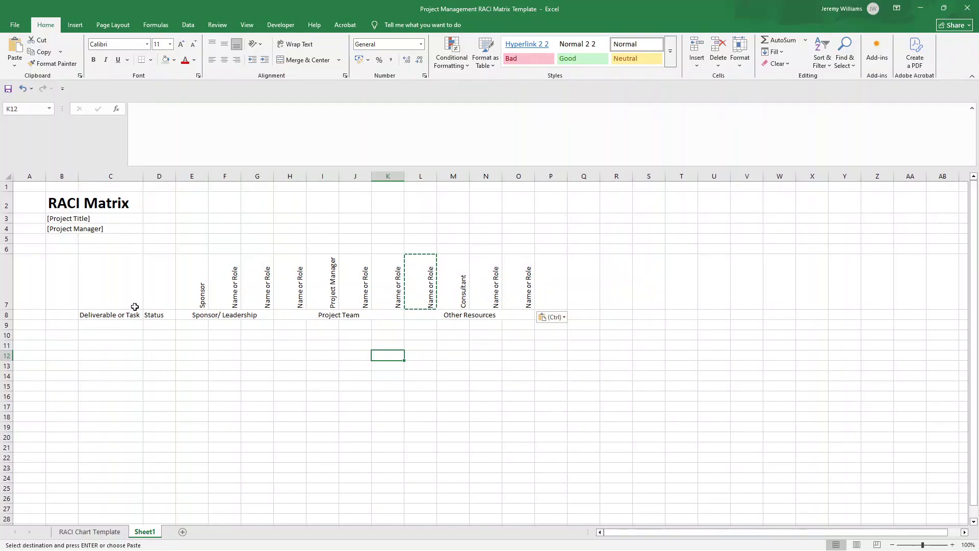
Enter 'Phase 1' in C9 and 'Deliverable 1/ Task 1' in C10.
click(130, 324)
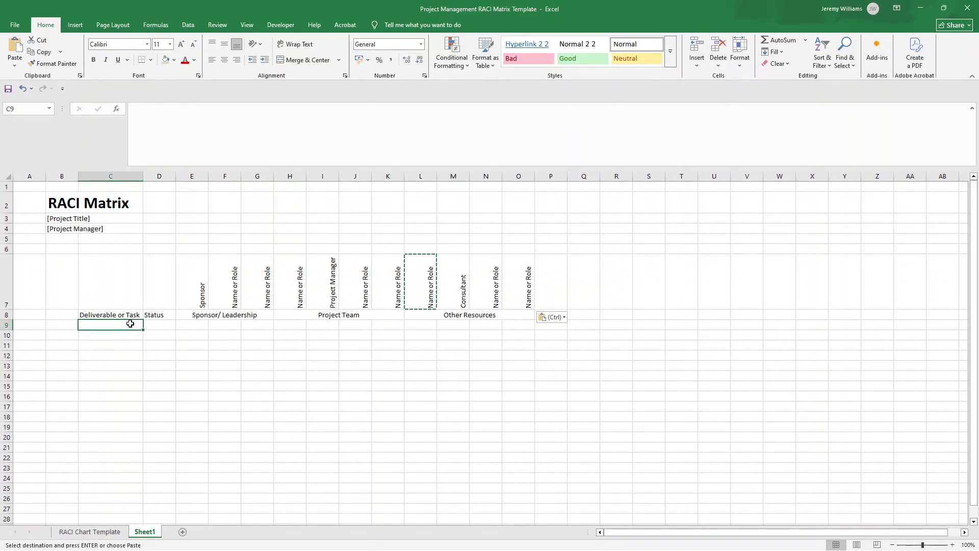
key(Escape)
text(Phase )
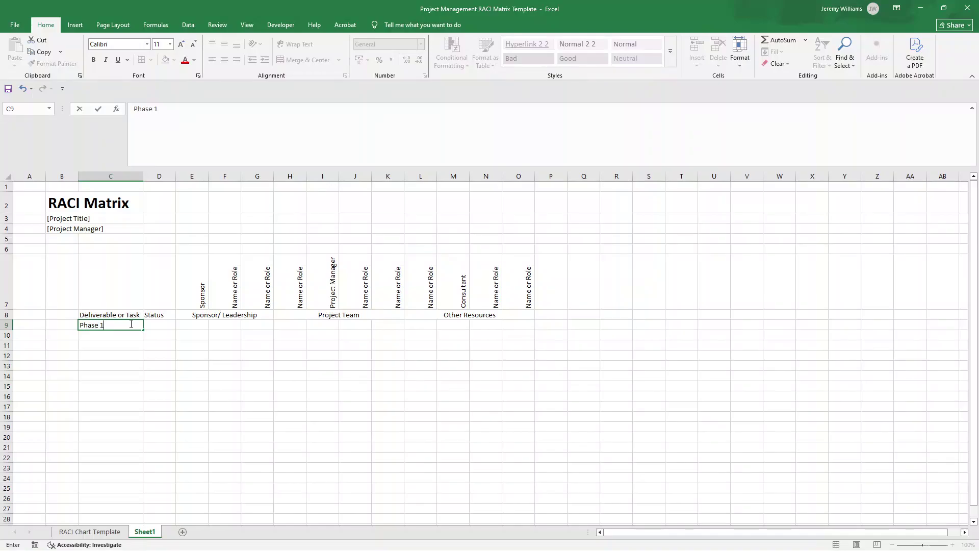
text(1)
key(Return)
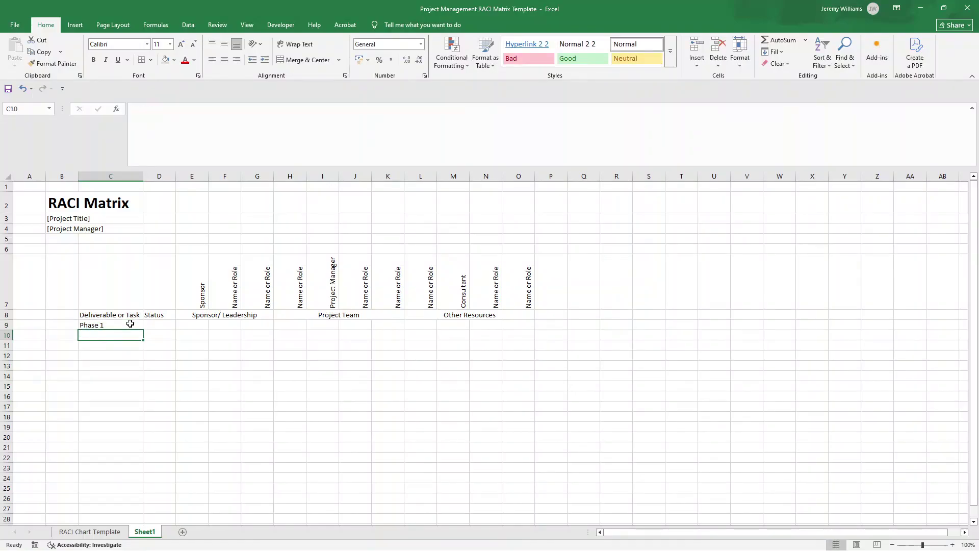
text(Deliverable )
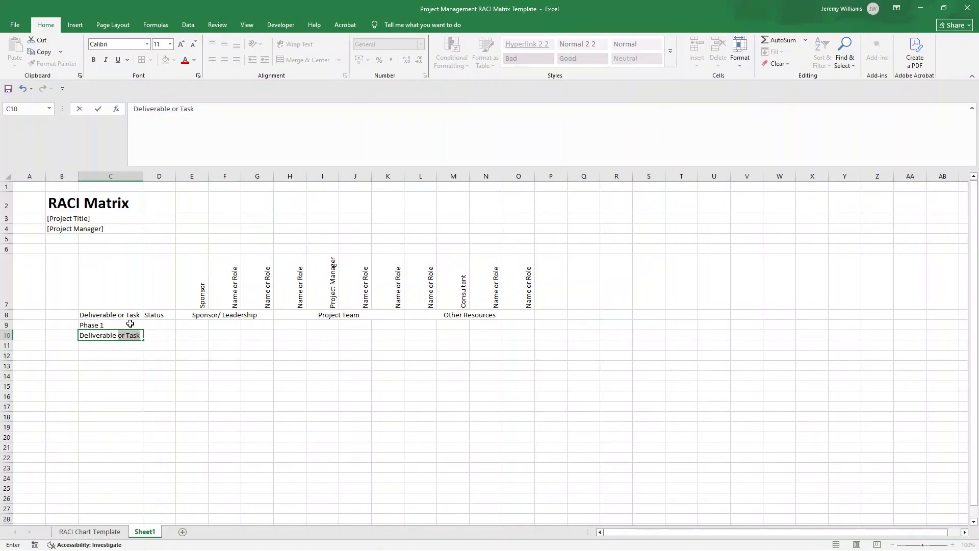
text(1/ Task 1)
key(Return)
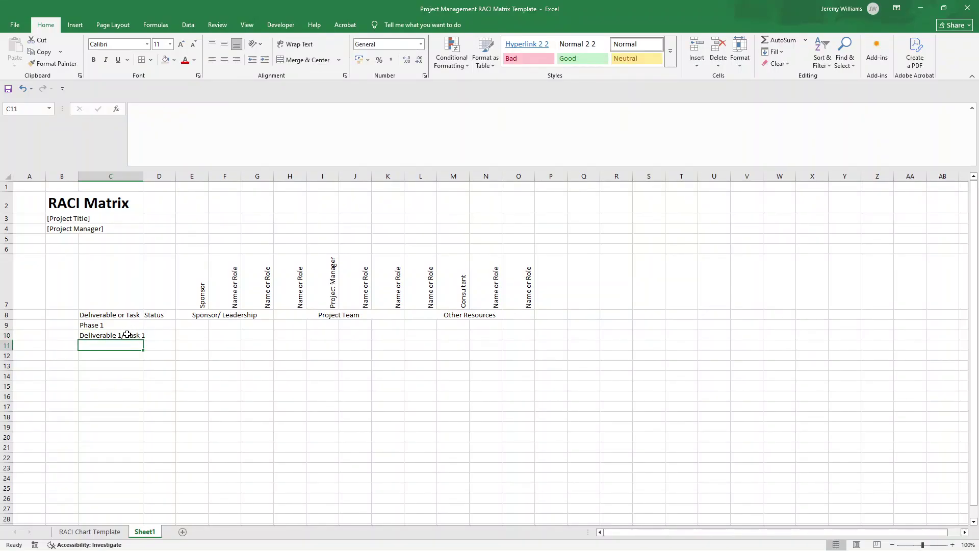
Indent the C10 task, fill it down into C11 and start renumbering it to Deliverable 2/ Task 2.
click(127, 335)
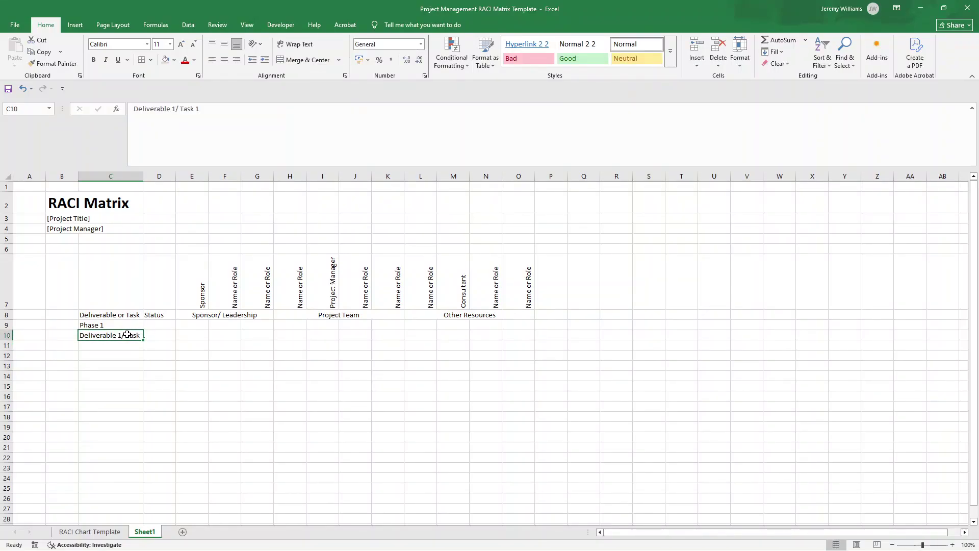
click(266, 64)
drag(107, 326, 143, 347)
click(110, 335)
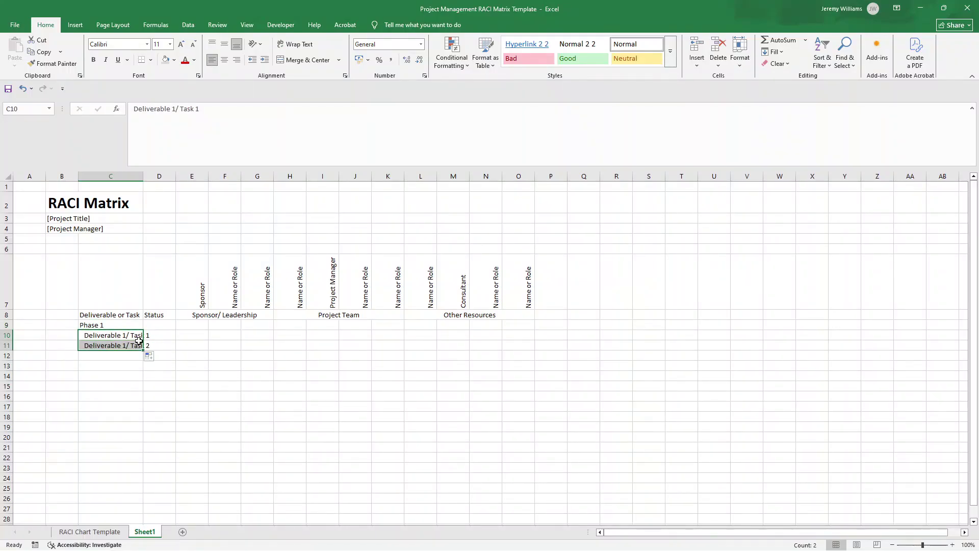
click(139, 339)
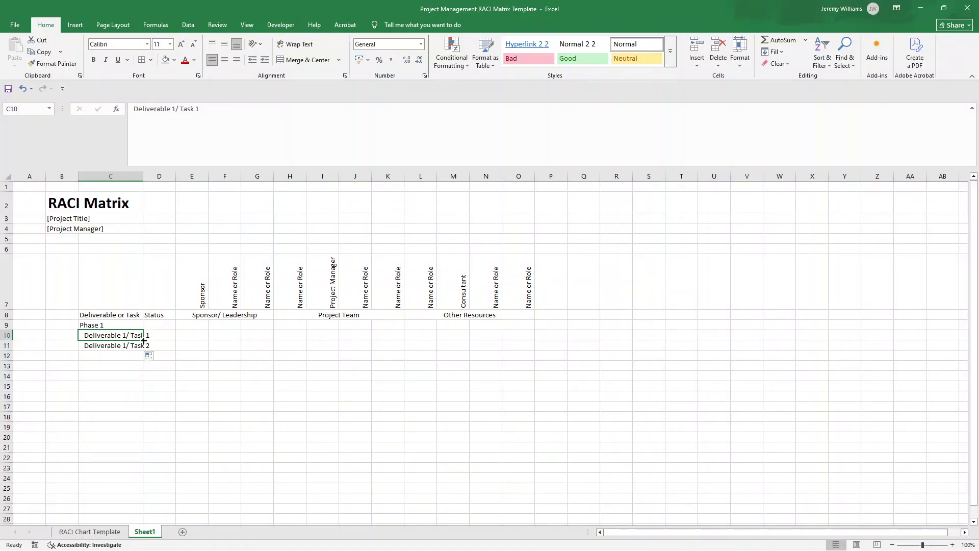
mouse_move(144, 340)
mouse_down()
mouse_move(146, 351)
mouse_move(134, 350)
mouse_up()
click(140, 335)
click(123, 344)
click(176, 110)
key(BackSpace)
Finish Deliverable 2/ Task 2, then paste copies of the Phase 1 block at C12 and C15.
text(2)
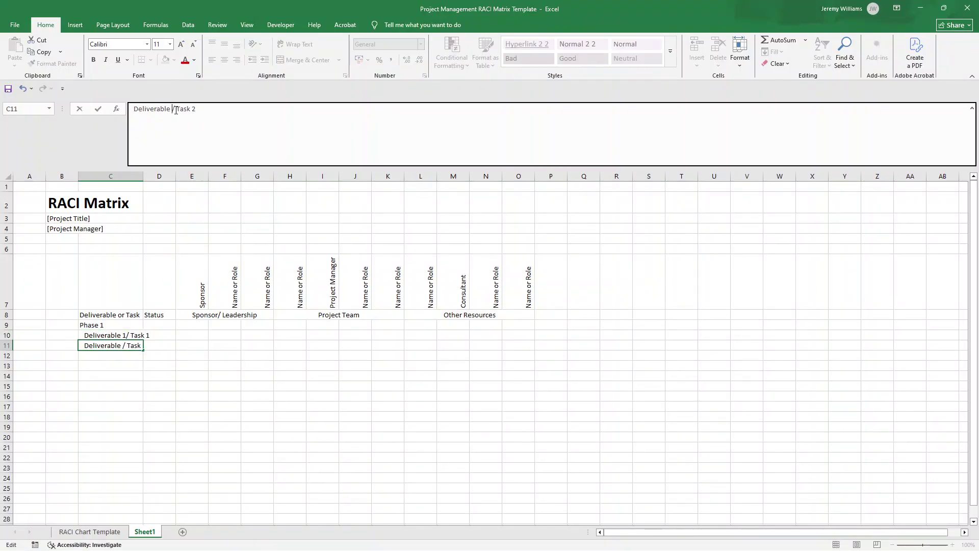
key(Return)
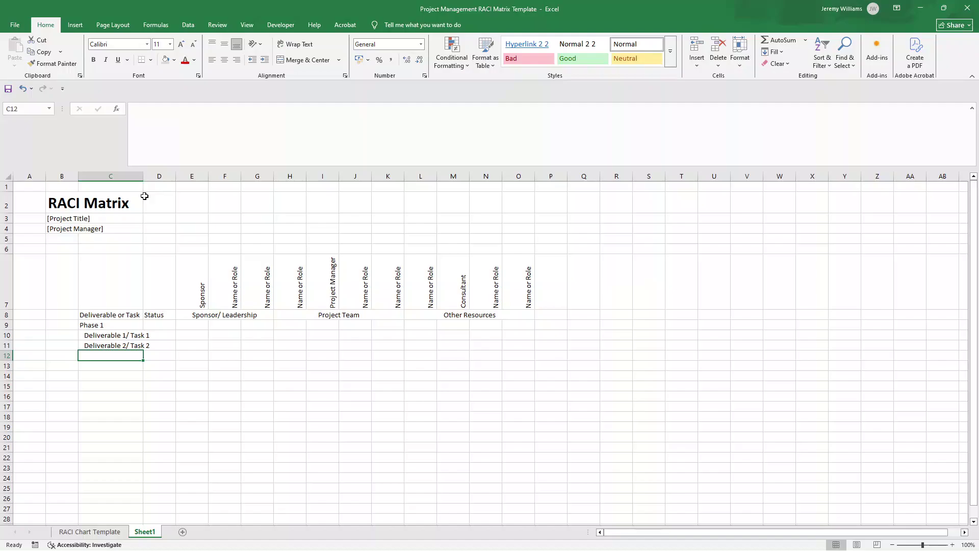
click(102, 326)
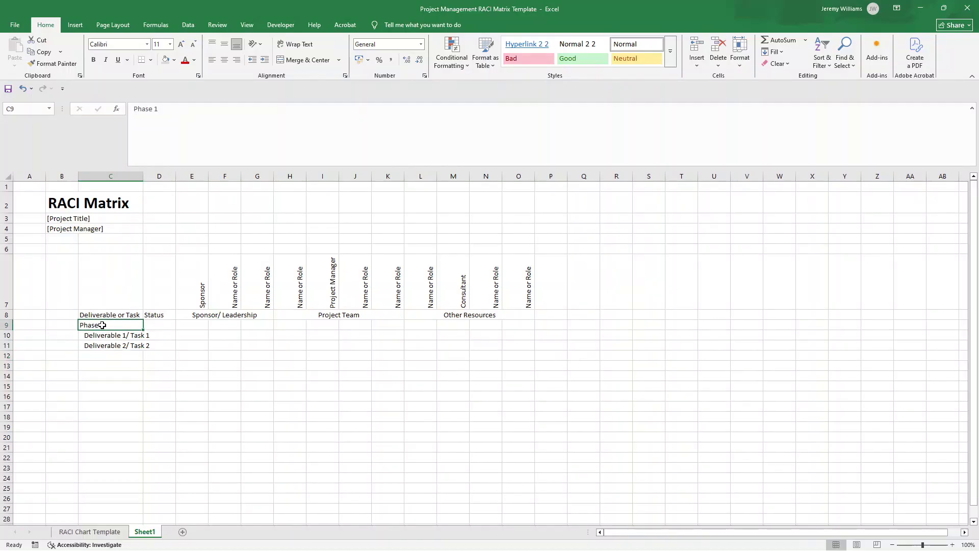
drag(103, 325, 109, 348)
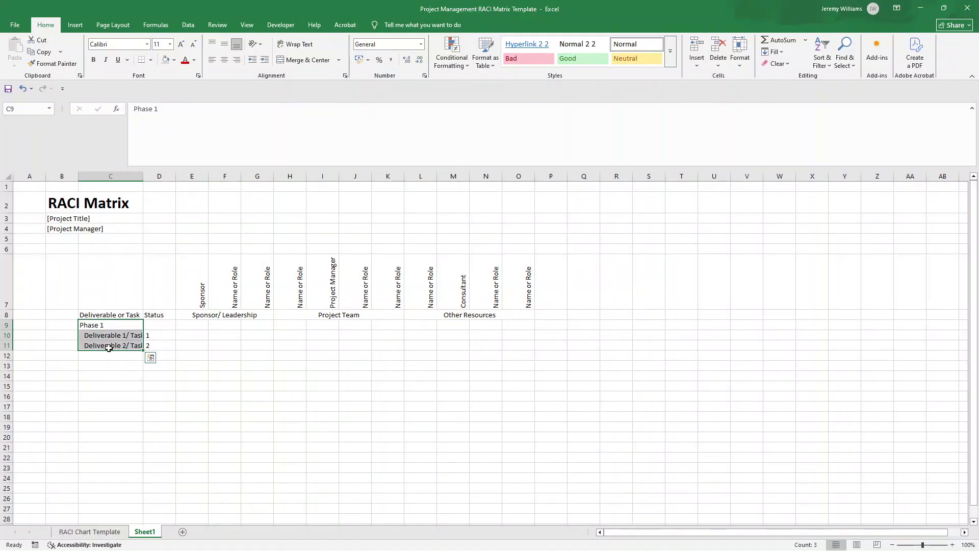
key(ctrl+c)
click(104, 357)
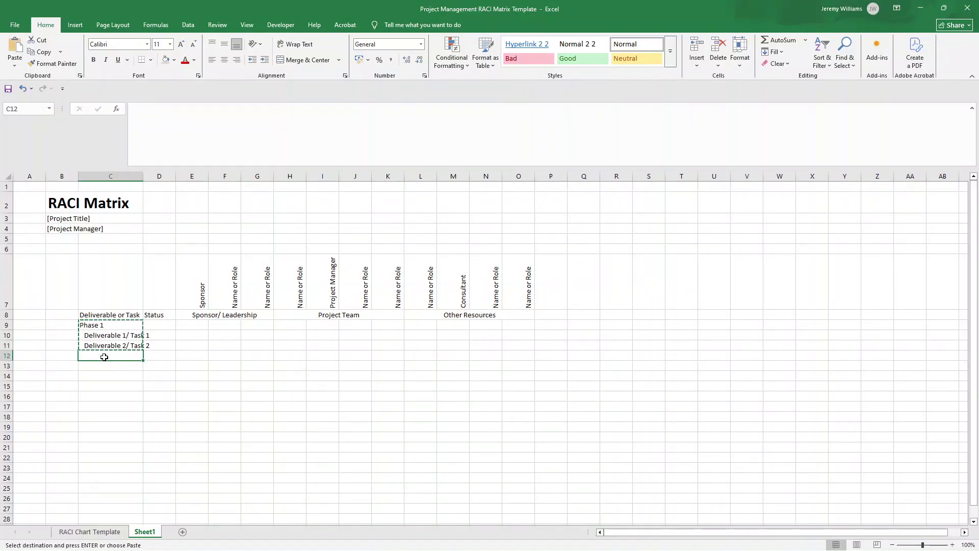
key(ctrl+v)
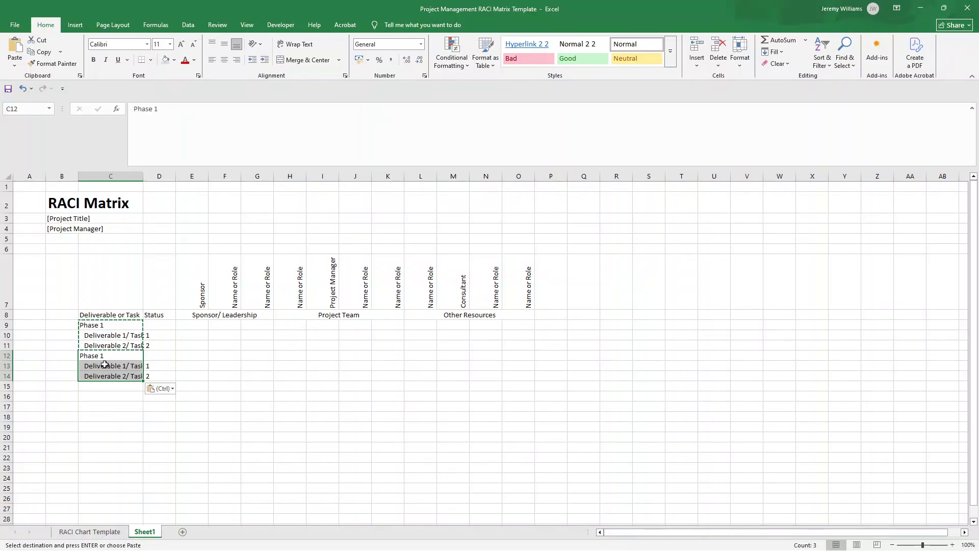
click(104, 385)
key(ctrl+v)
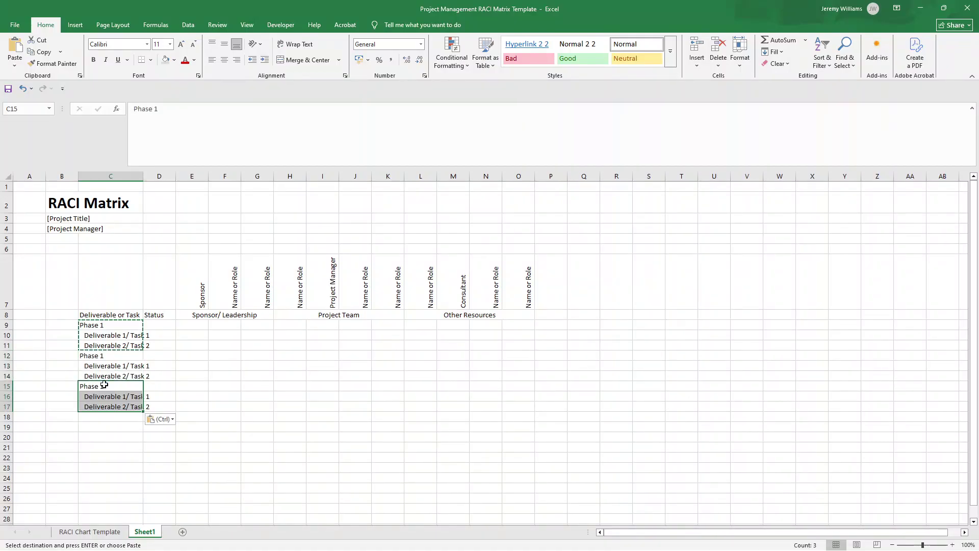
Rename the pasted headings to Phase 2 and Phase 3 and autofit column C.
double_click(107, 356)
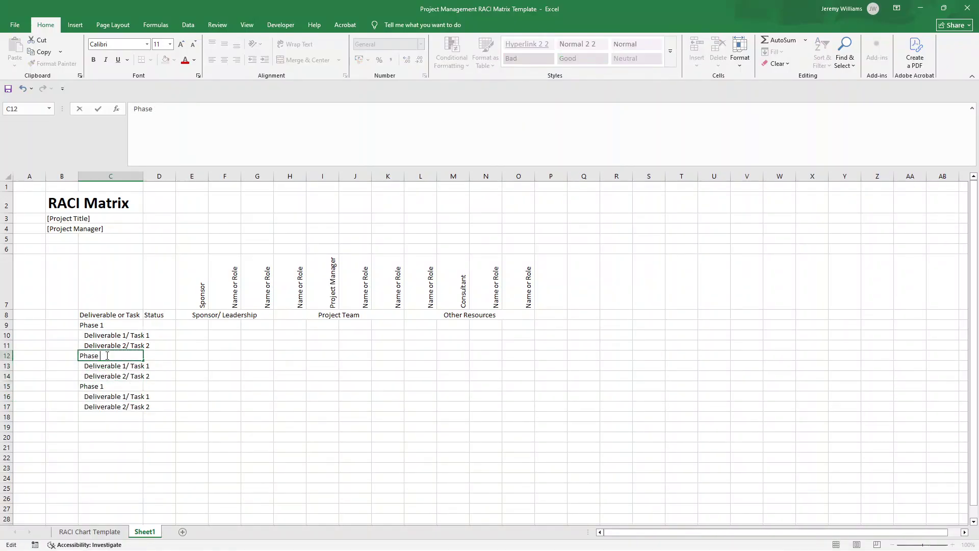
key(Return)
key(Return)
key(Return)
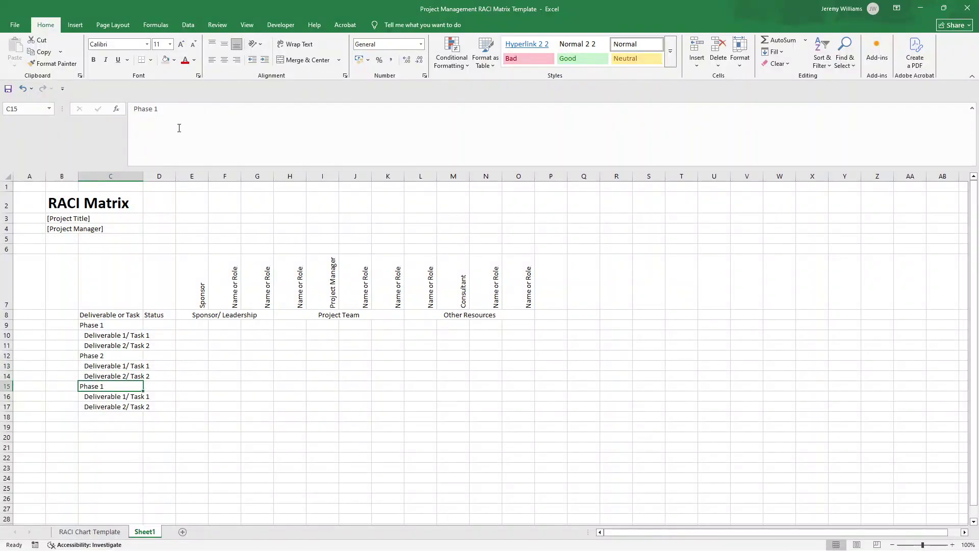
click(179, 128)
key(BackSpace)
key(Return)
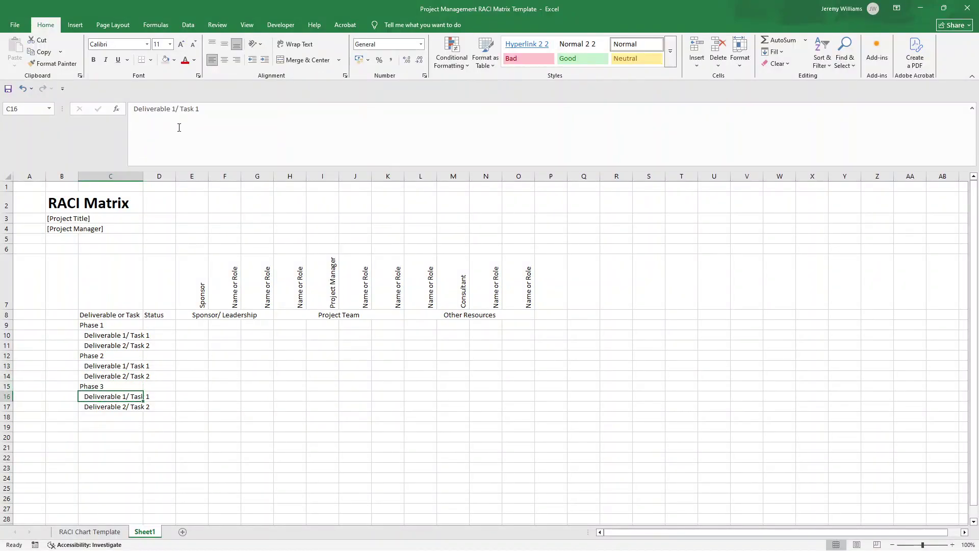
double_click(144, 175)
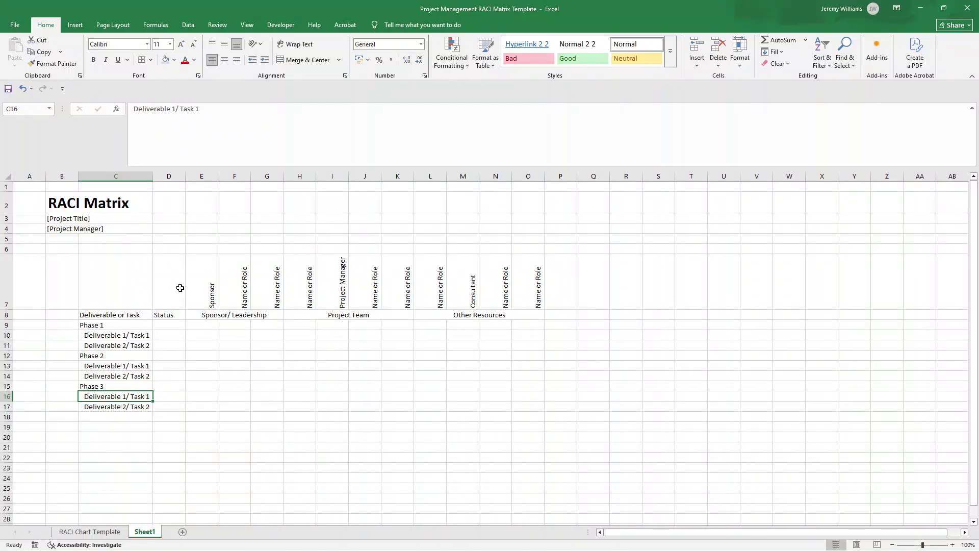
Fill header rows C8:O8 and E7:O7 with Darker 25% grey.
drag(139, 313, 530, 315)
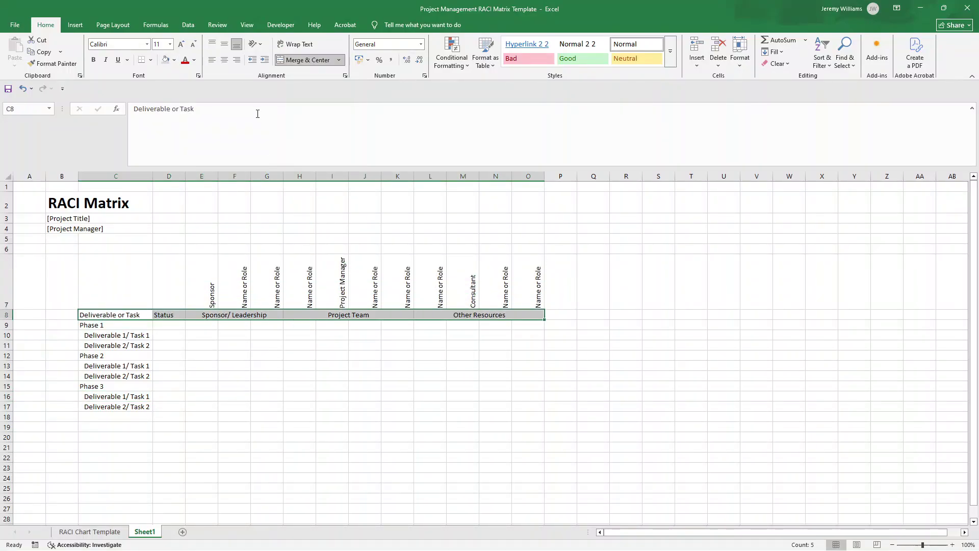
click(174, 60)
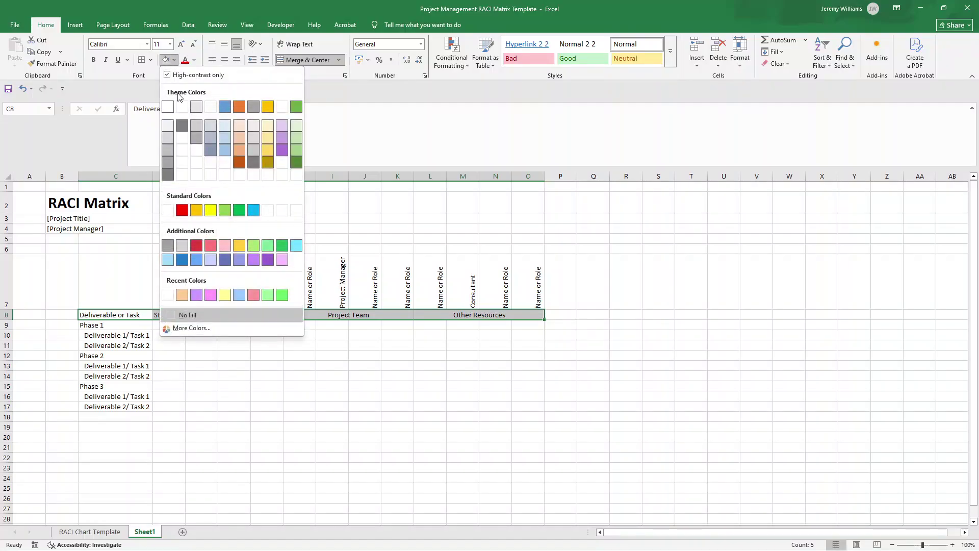
click(168, 152)
drag(196, 285, 526, 273)
click(165, 59)
click(236, 355)
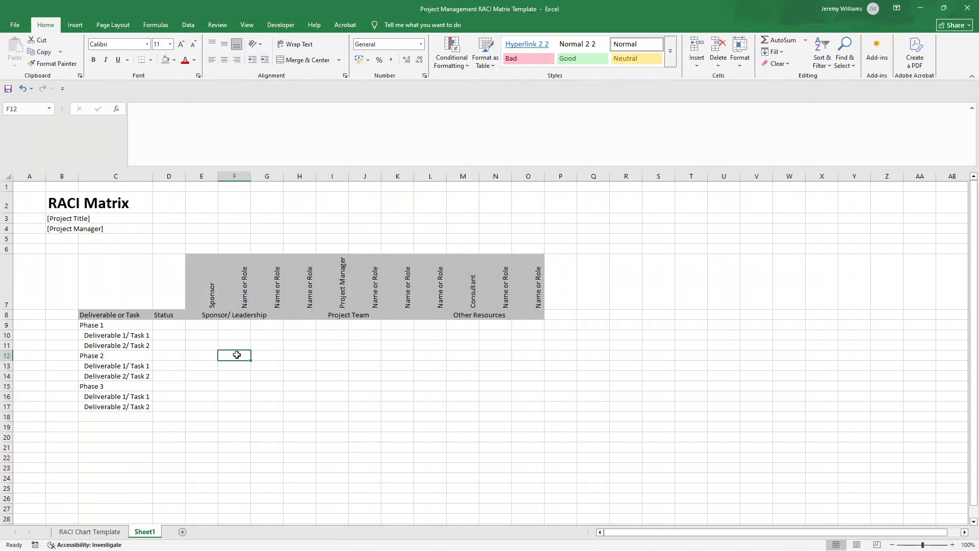
Shade the Phase 1, 2 and 3 rows (C9:O9, C12:O12, C15:O15) Darker 15% grey.
drag(137, 326, 514, 322)
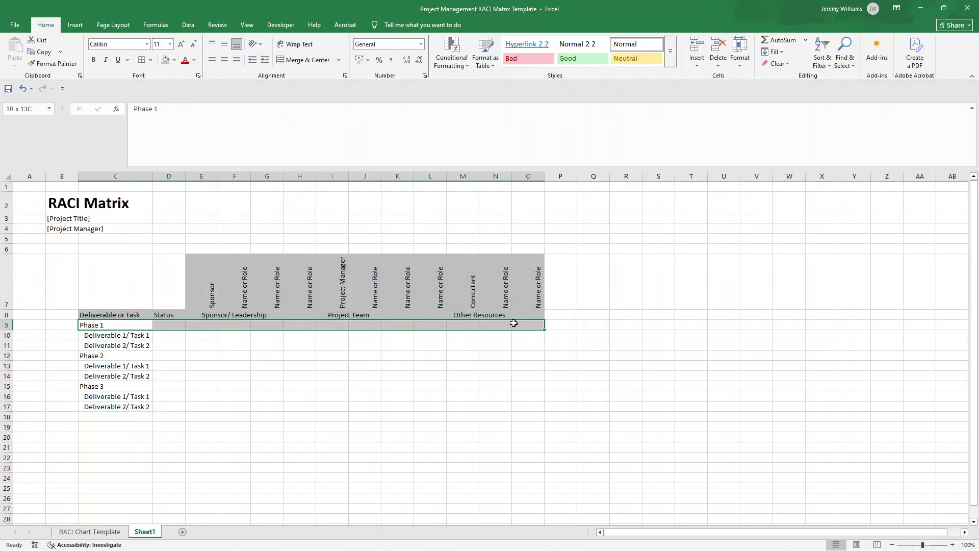
click(175, 60)
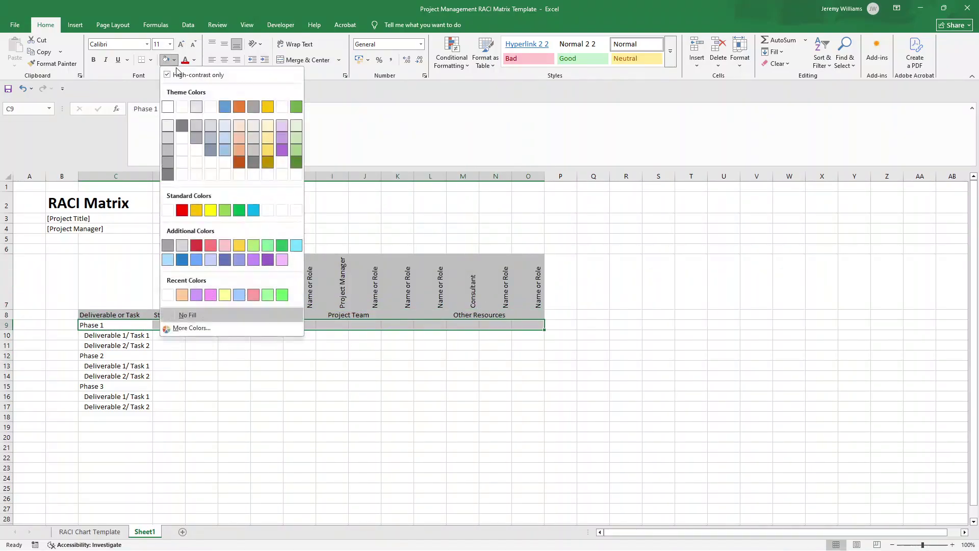
click(169, 135)
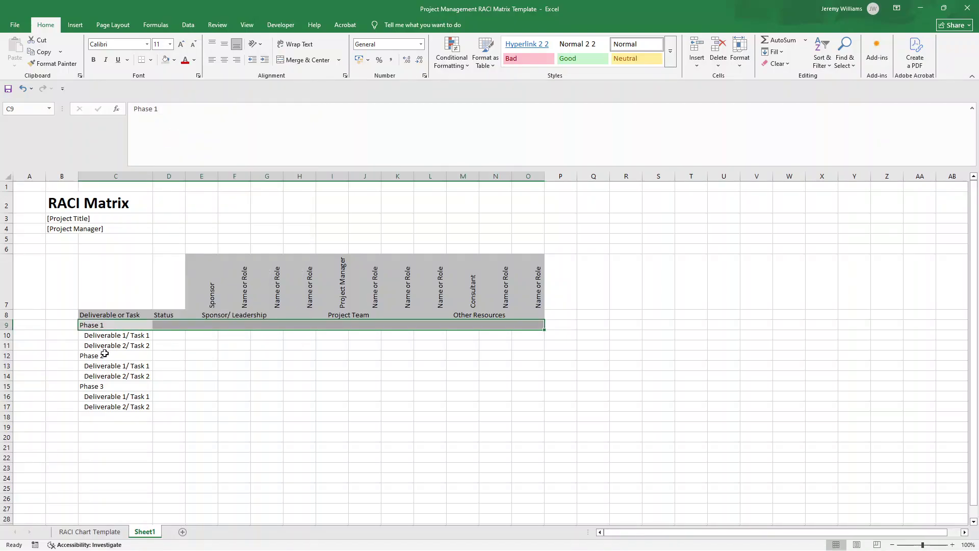
drag(106, 355, 527, 354)
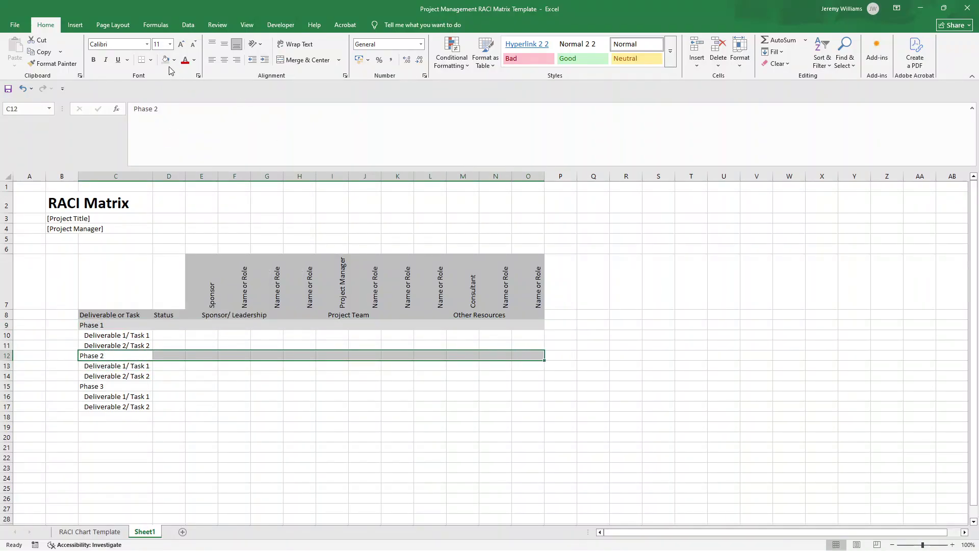
click(165, 59)
drag(128, 384, 517, 386)
click(166, 60)
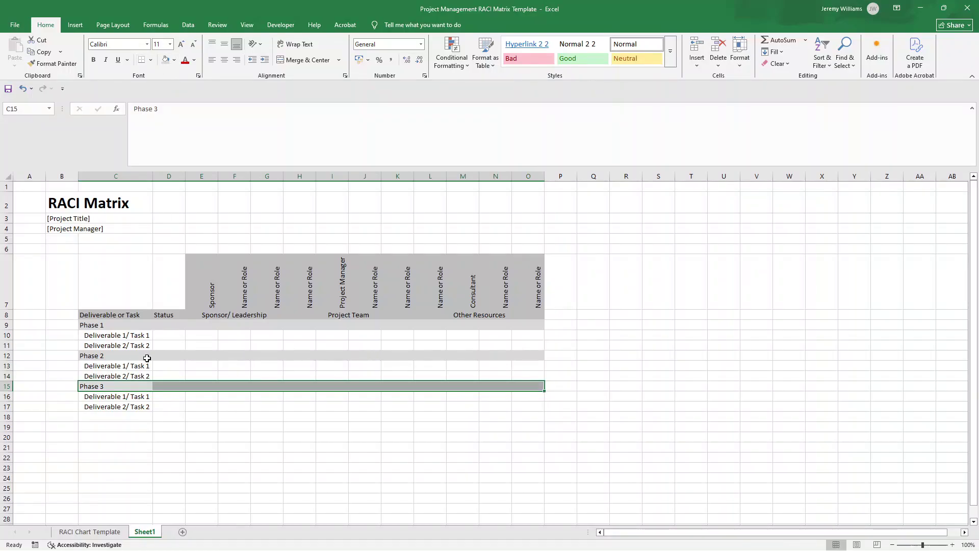
click(164, 402)
Reselect the shaded phase and header rows to check the grey fills.
drag(140, 386, 127, 354)
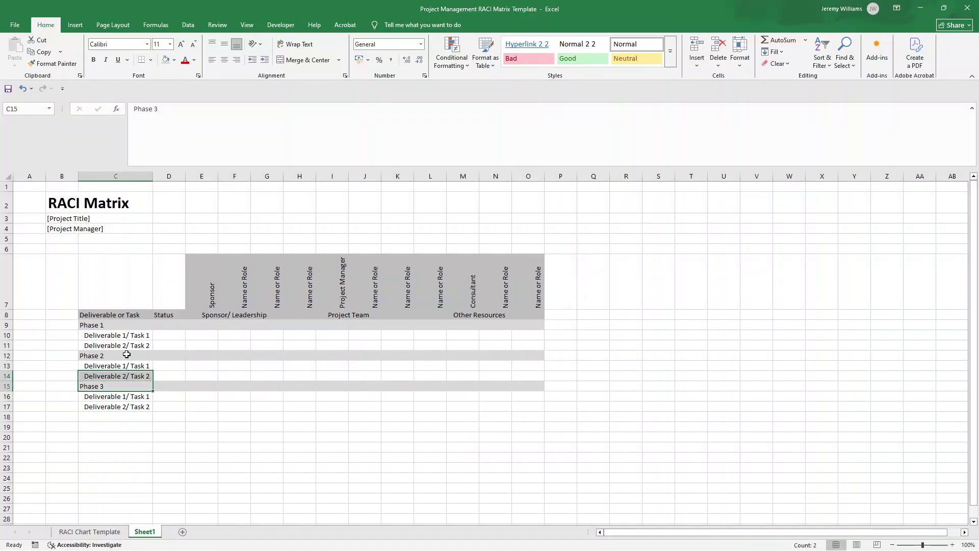
click(128, 322)
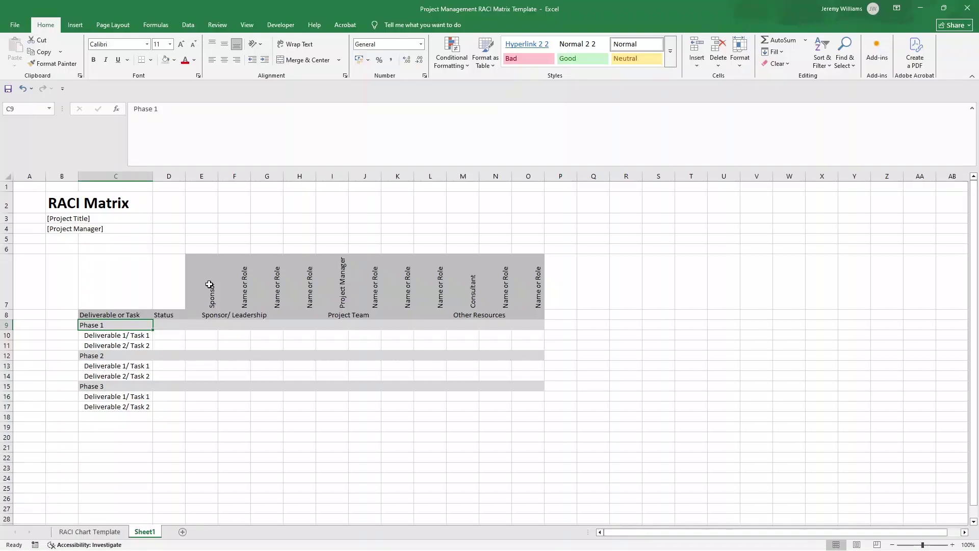
drag(212, 285, 532, 313)
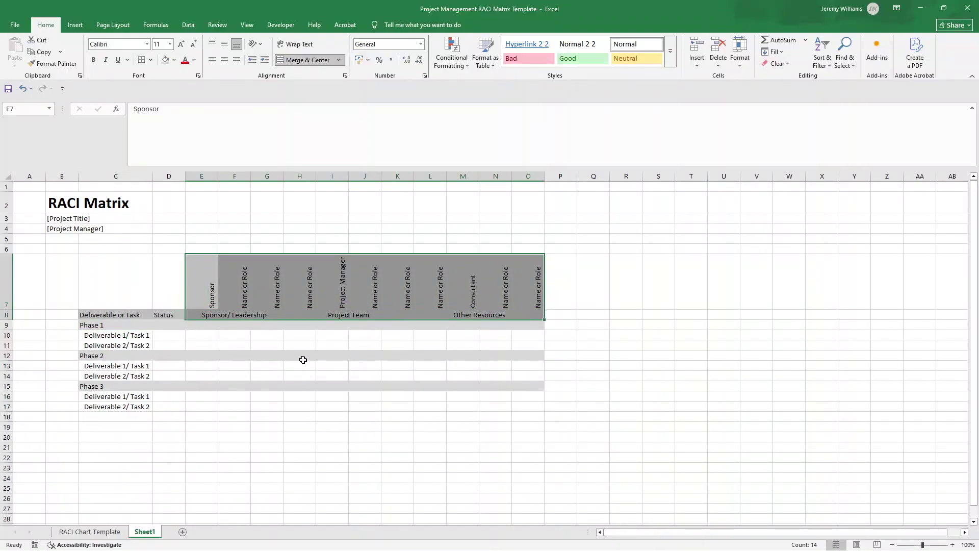
click(159, 344)
drag(128, 323, 230, 325)
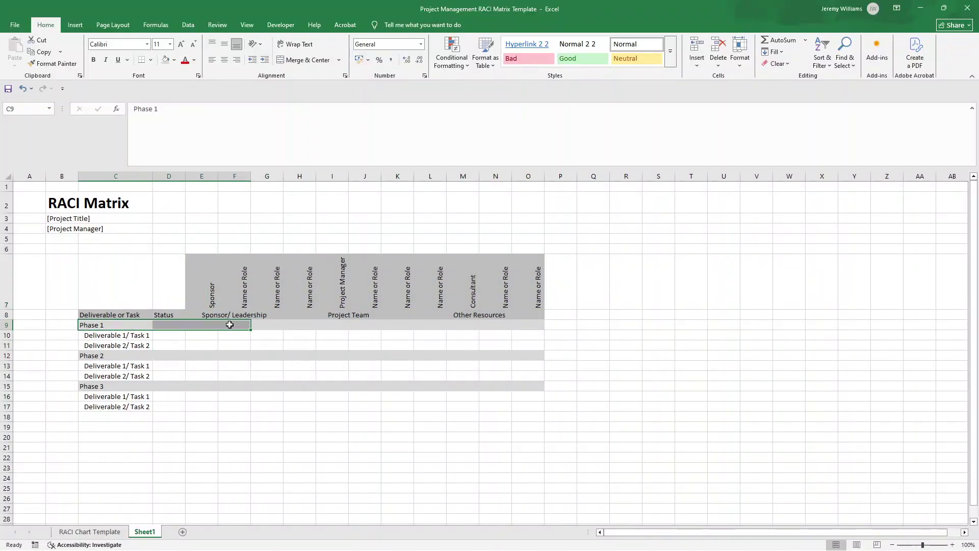
click(195, 363)
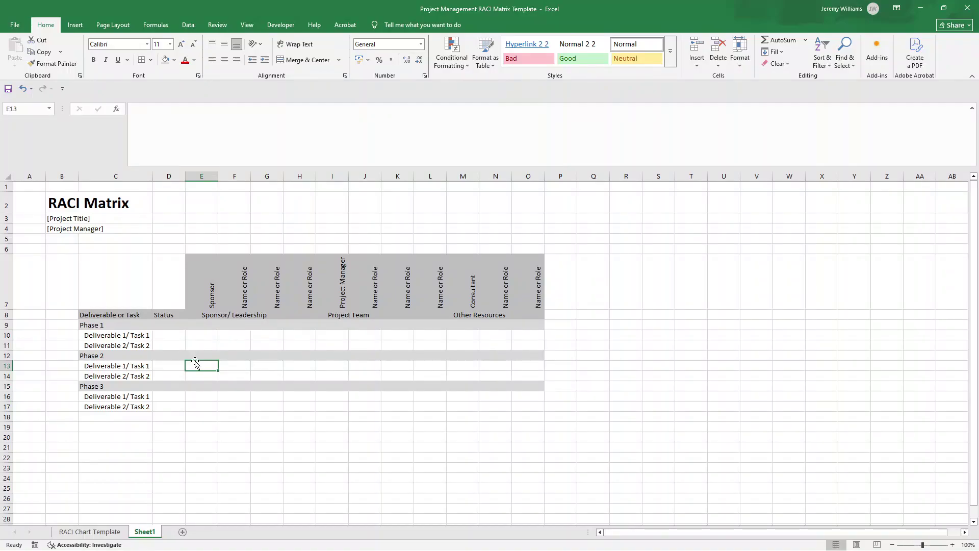
Put an outside border around the RACI table C7:O17.
drag(116, 261, 561, 407)
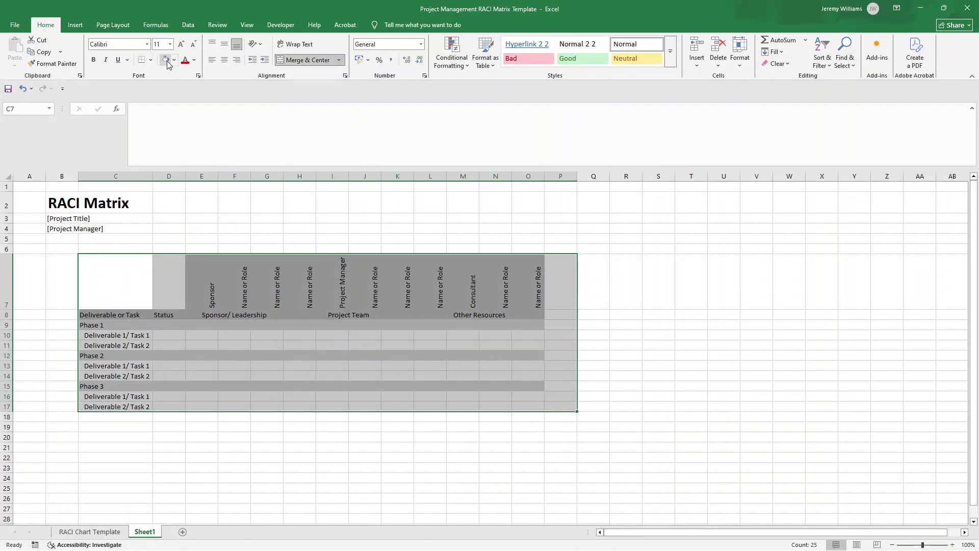
drag(126, 273, 505, 406)
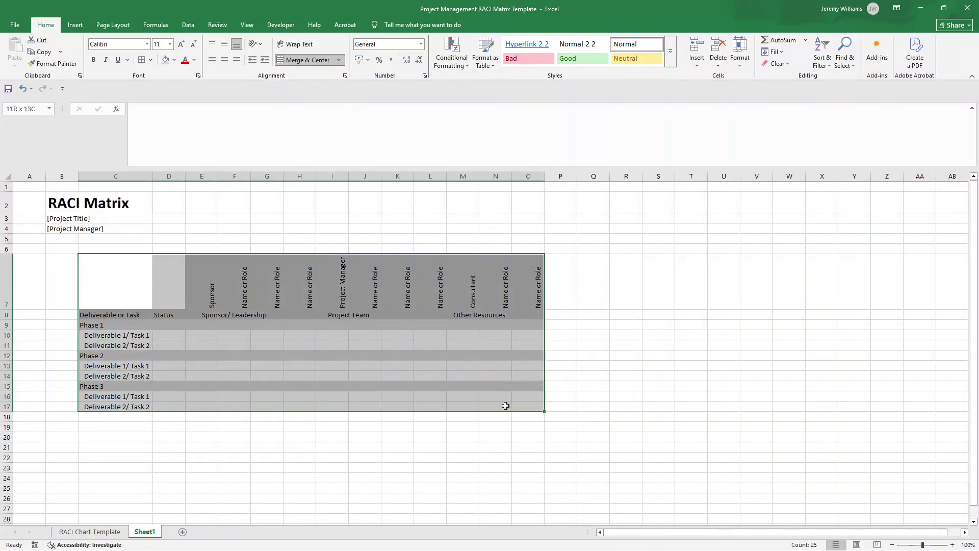
drag(506, 406, 505, 406)
click(152, 59)
click(181, 160)
click(261, 360)
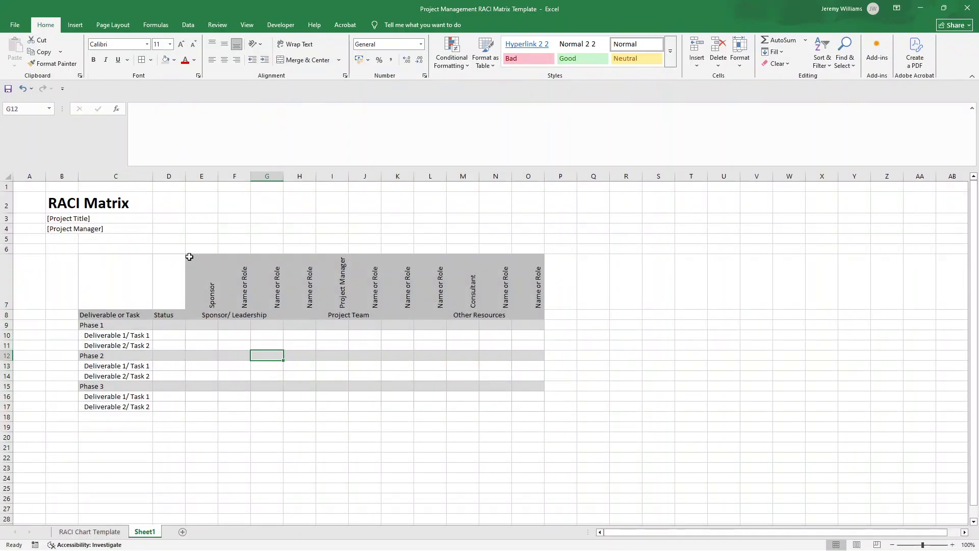
Widen the Status column D and select the role columns E through O.
drag(185, 177, 213, 181)
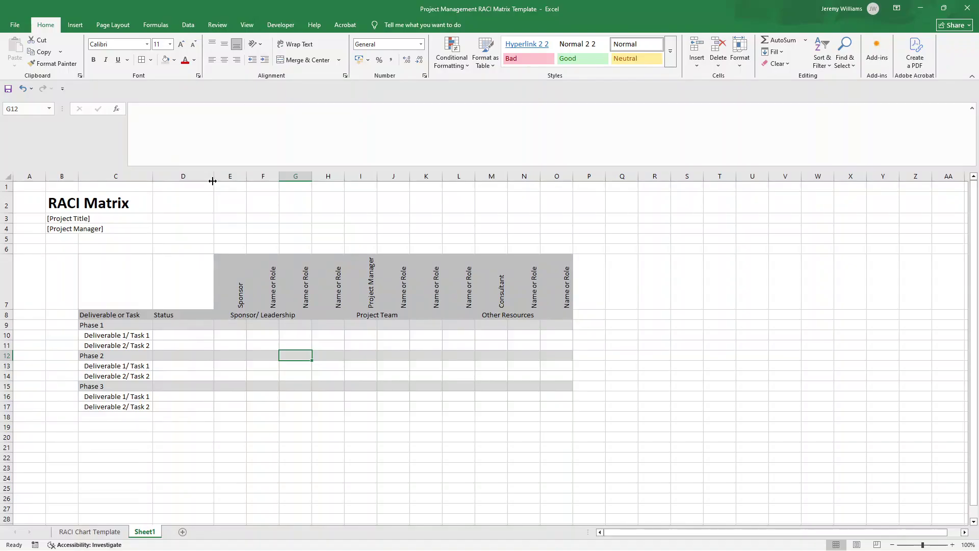
click(230, 176)
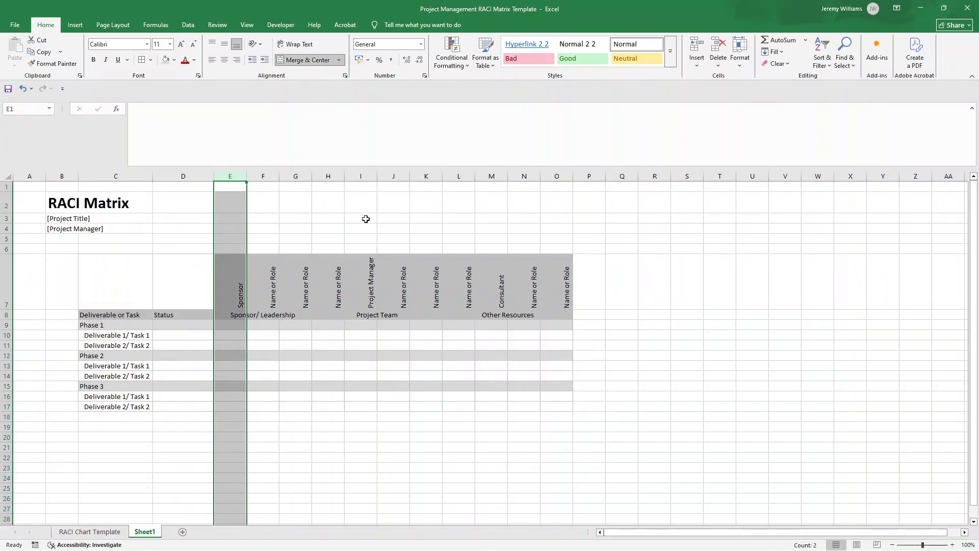
click(263, 335)
click(244, 335)
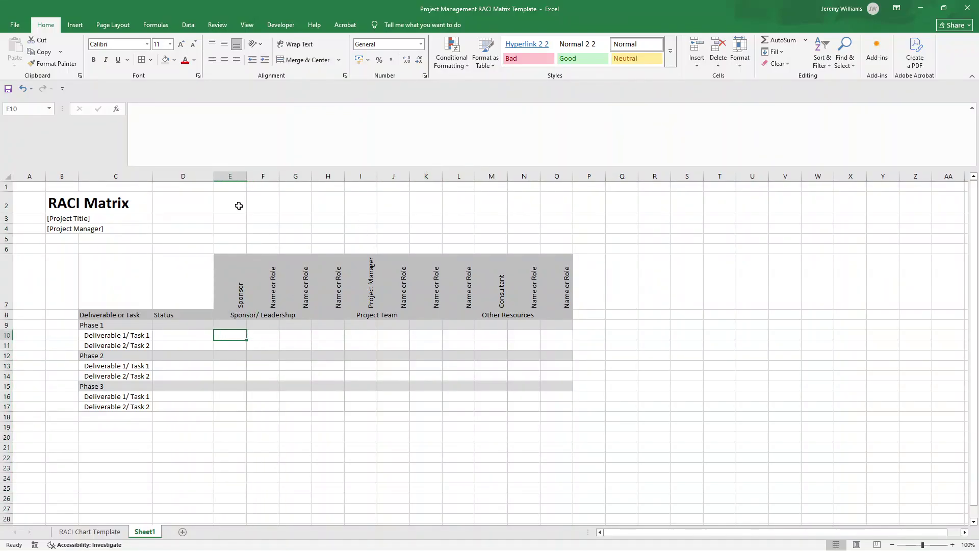
click(232, 176)
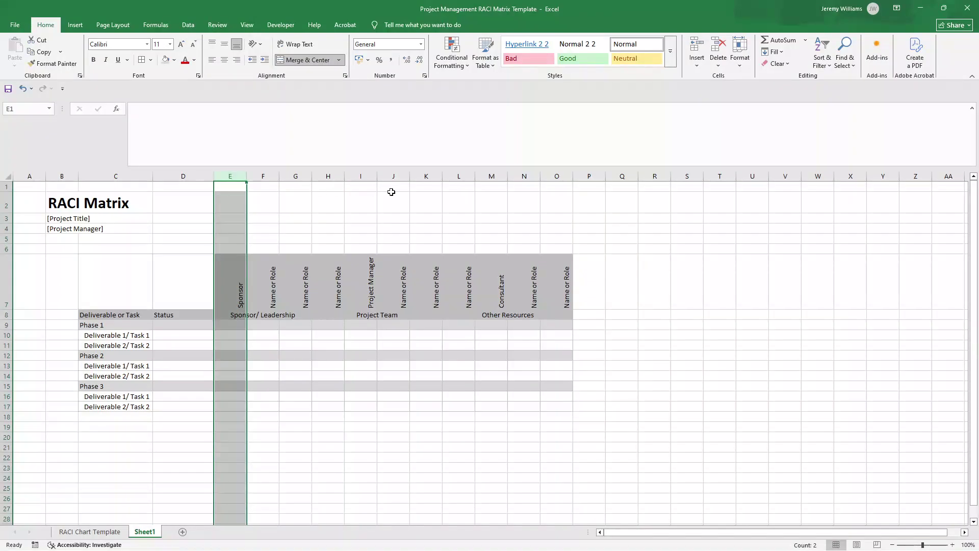
shift+click(547, 176)
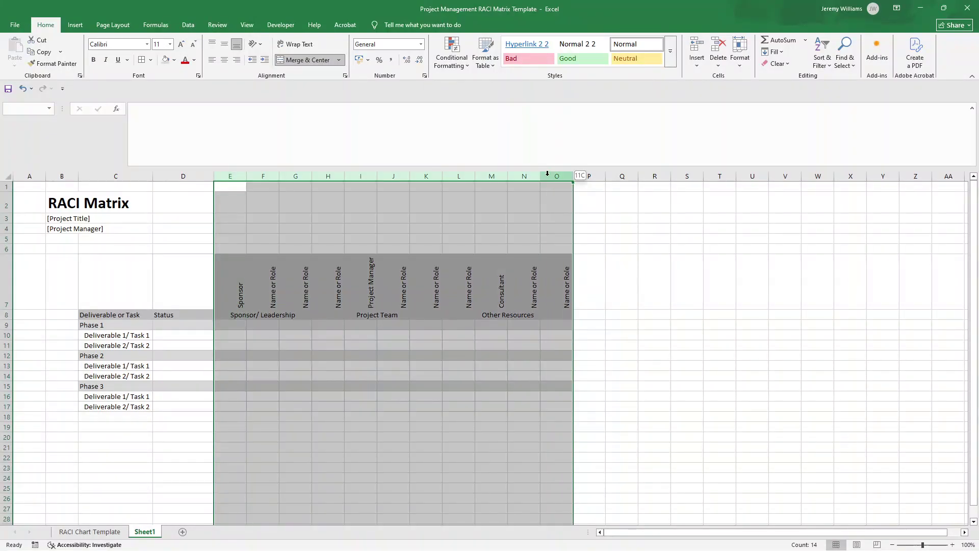
Narrow role columns E–O to one equal width and make rows 9 to 30 taller.
drag(247, 176, 238, 176)
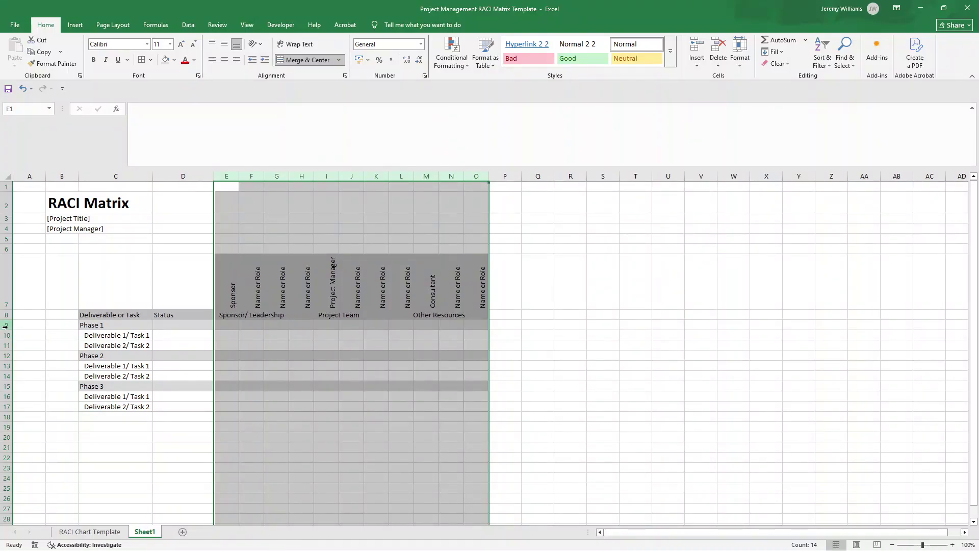
click(5, 324)
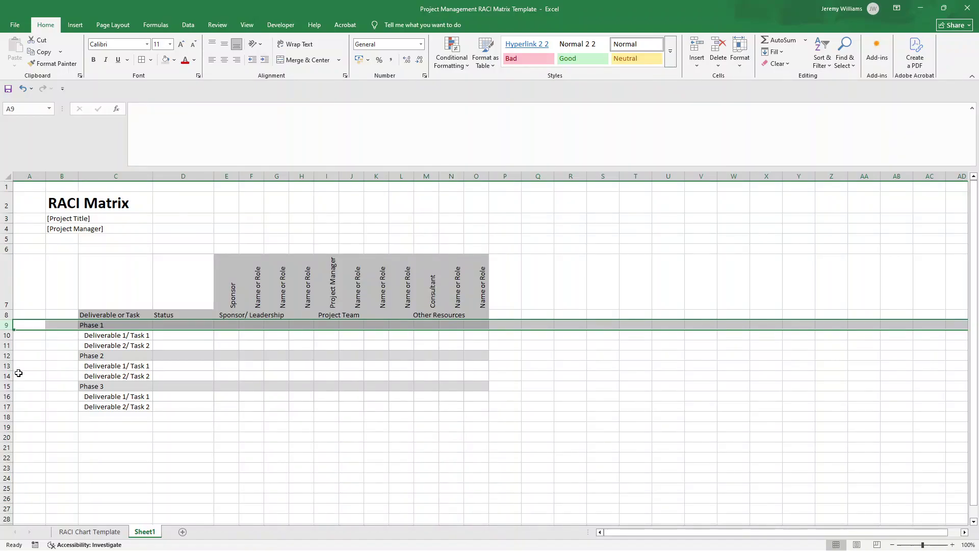
shift+click(7, 407)
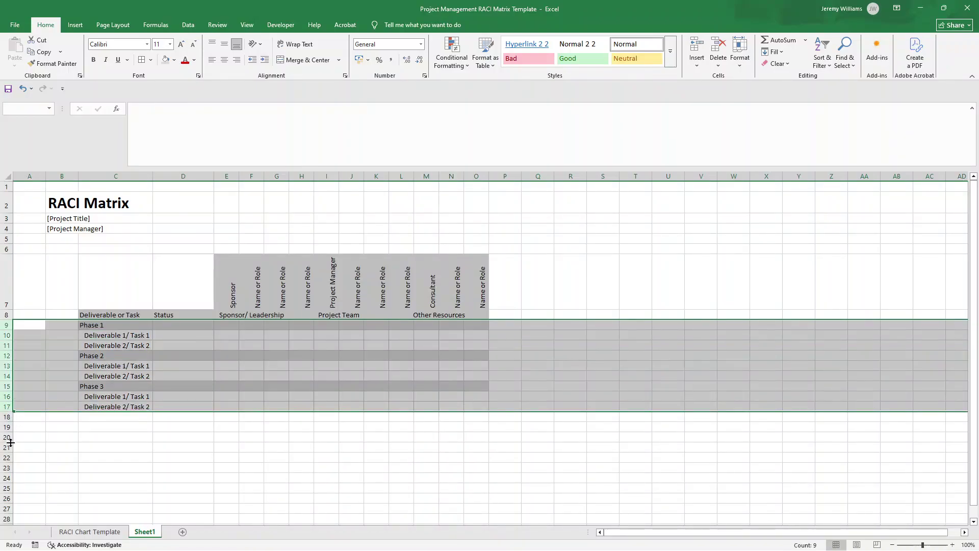
scroll(11, 497, down, 2)
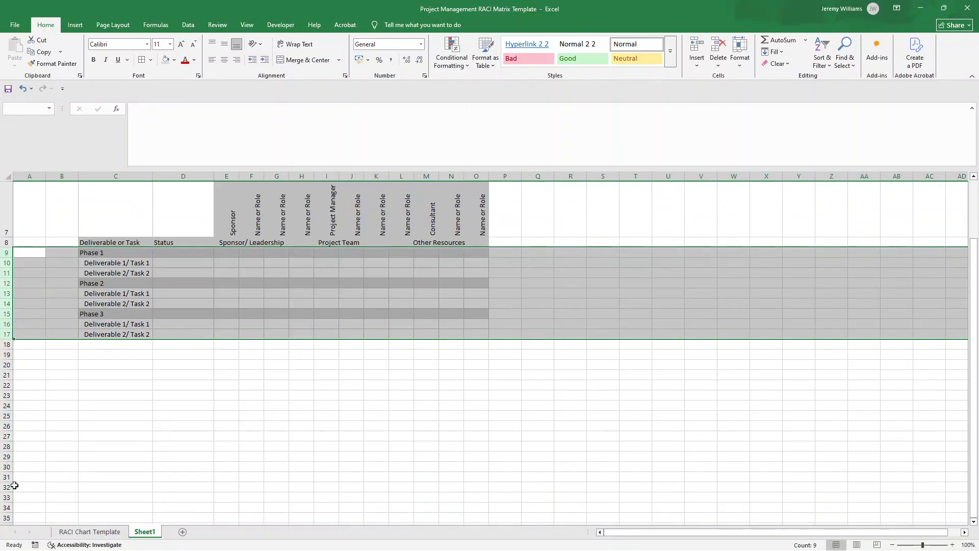
shift+click(5, 466)
mouse_move(10, 298)
mouse_down()
mouse_move(8, 313)
mouse_move(10, 279)
mouse_up()
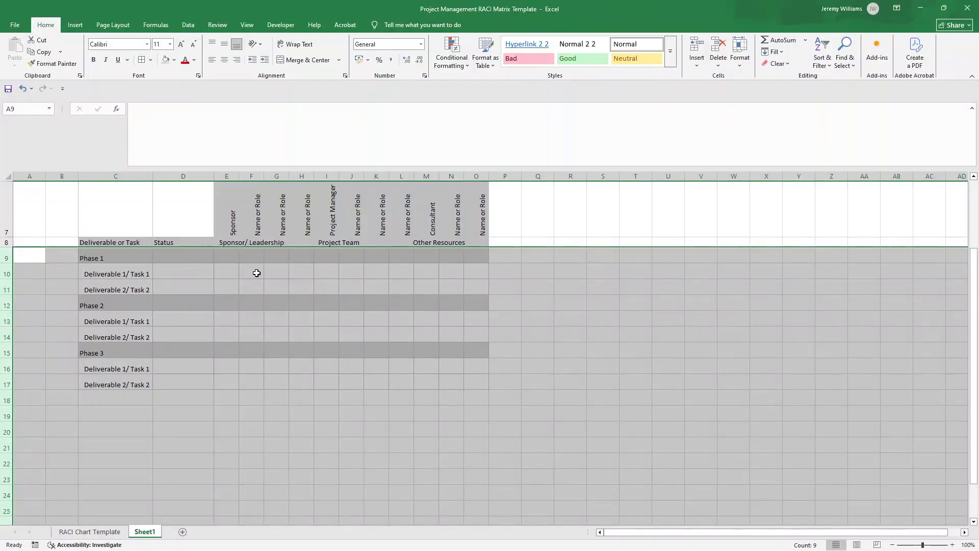
click(235, 273)
Reselect the role columns from E onward, then deselect and scroll back to the matrix top.
drag(226, 176, 461, 176)
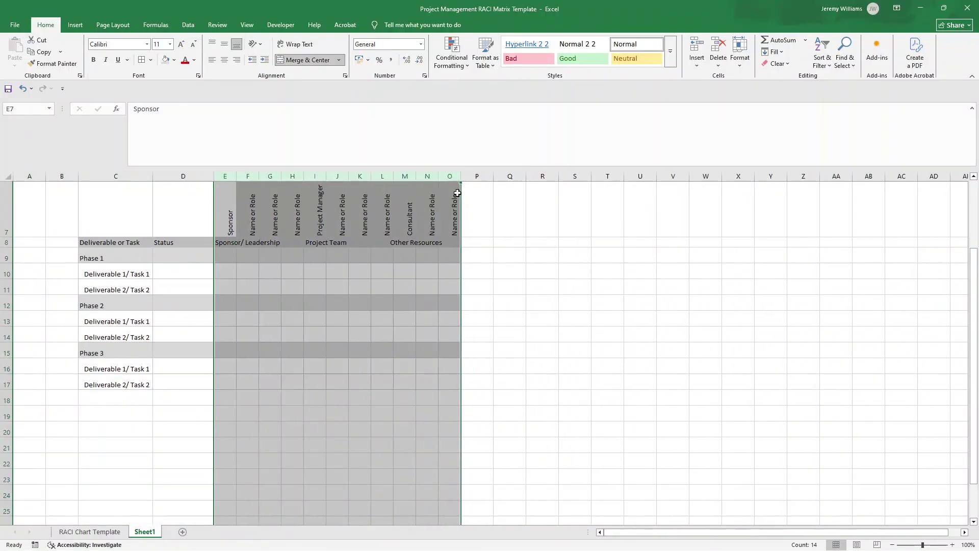
click(284, 291)
scroll(283, 291, up, 2)
scroll(328, 316, down, 1)
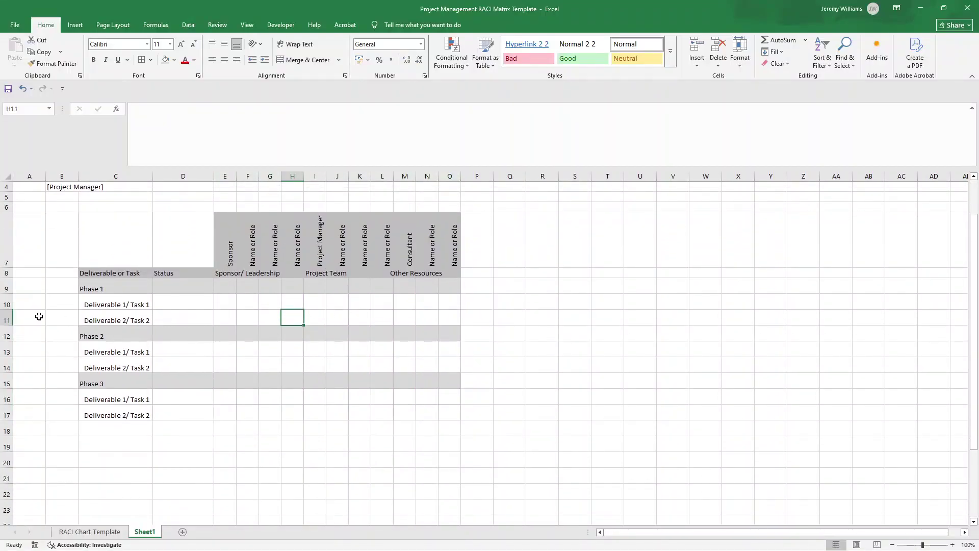
Unhide the hidden role column and copy the Name or Role heading from F7 to G7.
click(255, 246)
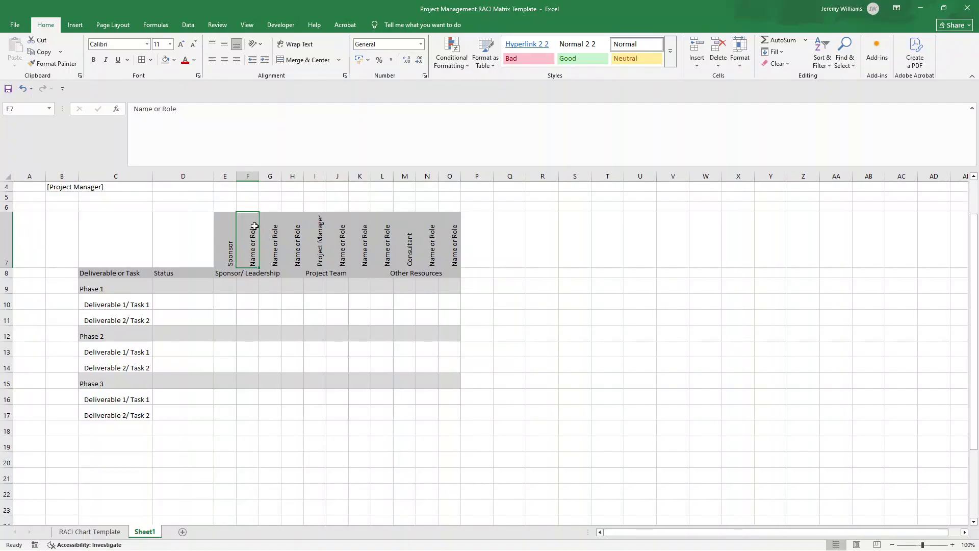
right_click(270, 177)
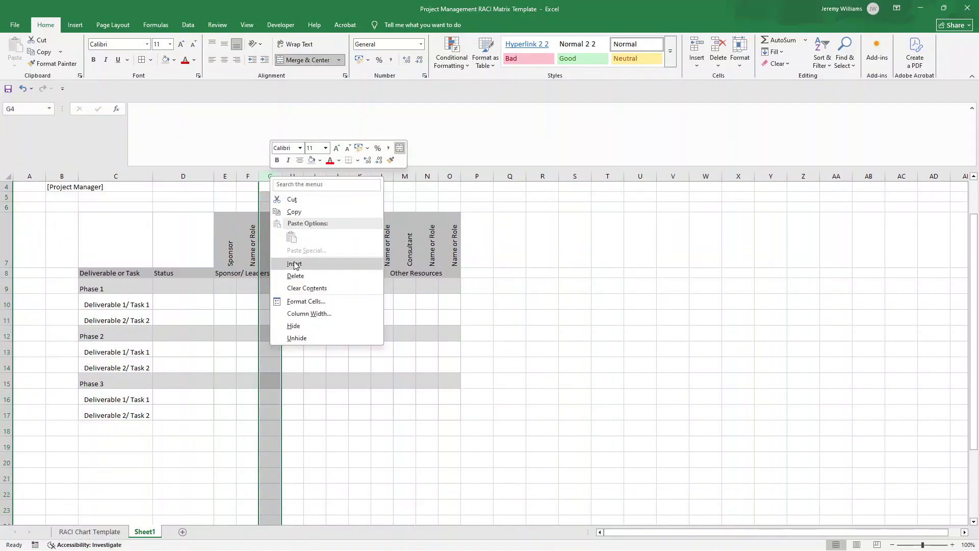
click(297, 338)
click(254, 248)
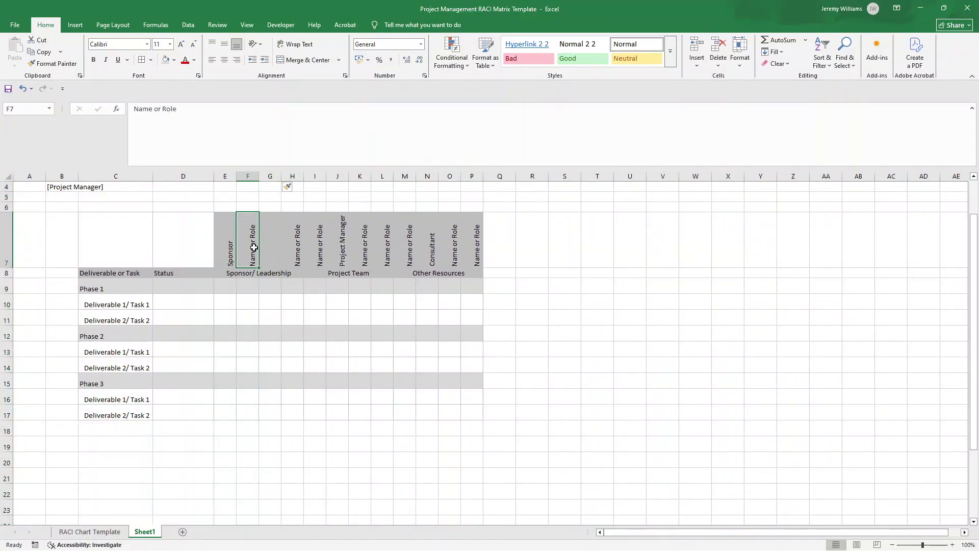
key(ctrl+c)
click(266, 248)
key(ctrl+v)
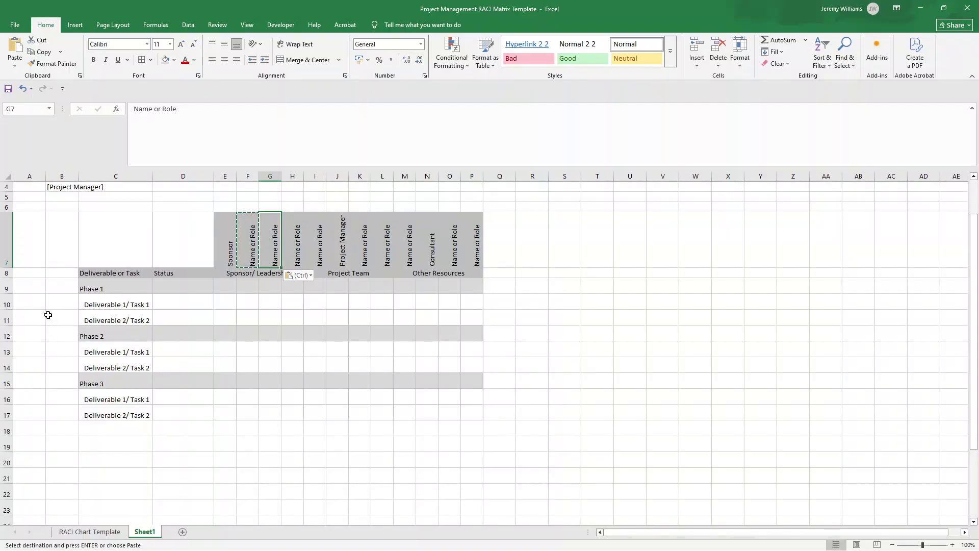
Insert a row in Phase 1 and add the task Deliverable 3/ Task 3.
right_click(7, 320)
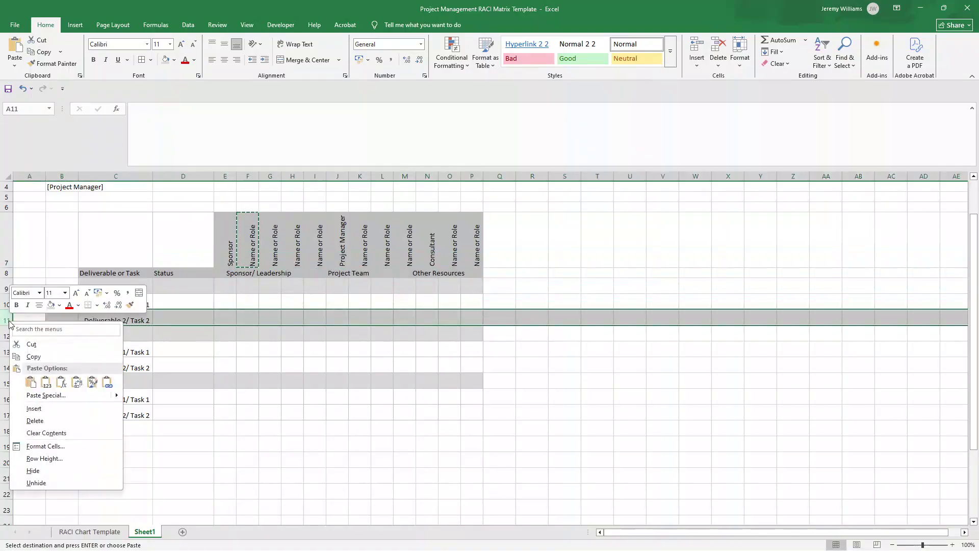
click(56, 408)
click(102, 334)
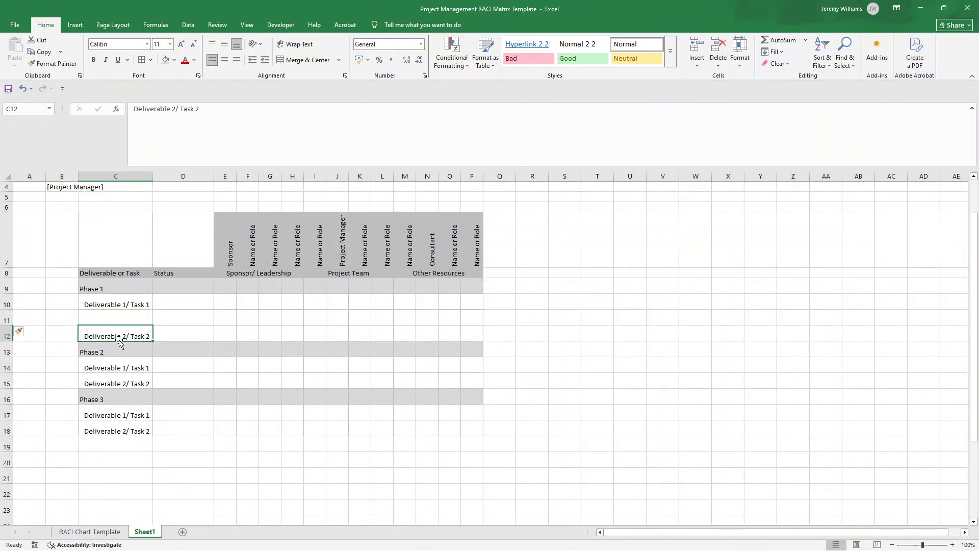
mouse_move(120, 341)
mouse_down()
mouse_move(139, 320)
mouse_move(126, 331)
mouse_up()
double_click(126, 337)
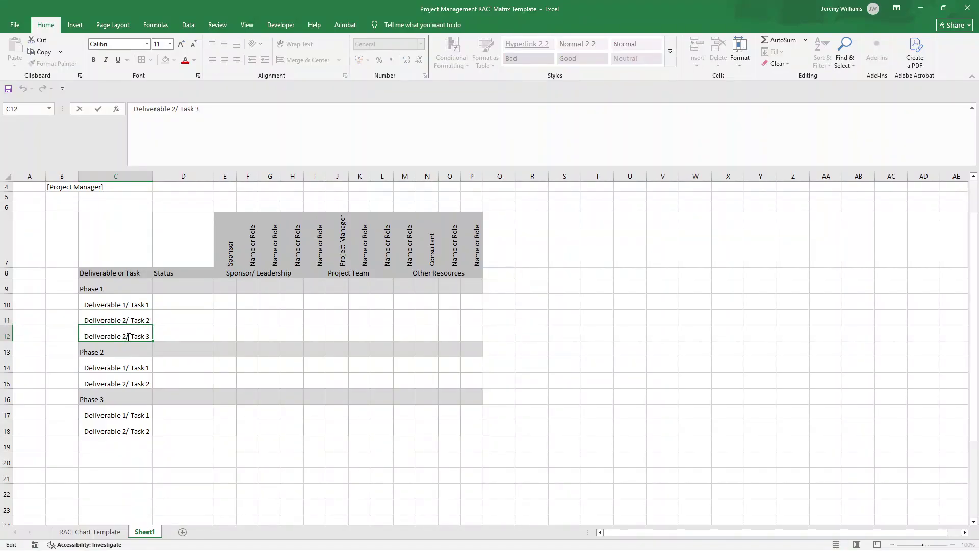
key(BackSpace)
text(3)
key(Return)
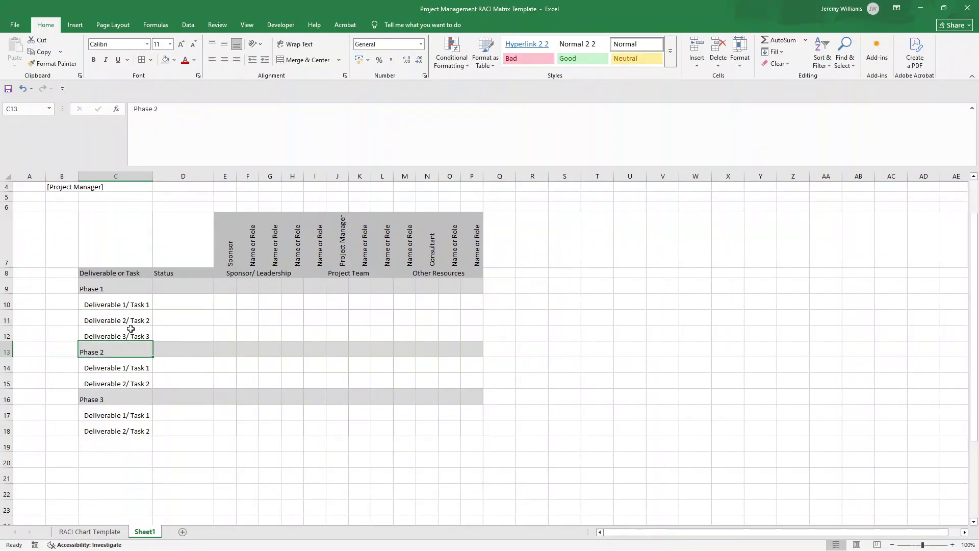
drag(138, 252, 470, 430)
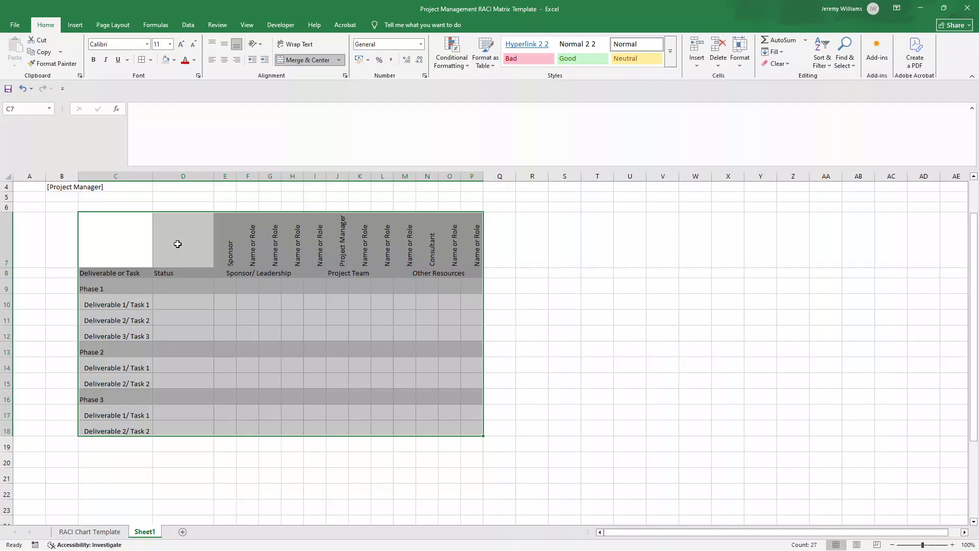
click(158, 245)
mouse_move(239, 228)
mouse_down()
mouse_move(481, 229)
mouse_move(246, 229)
mouse_up()
click(232, 229)
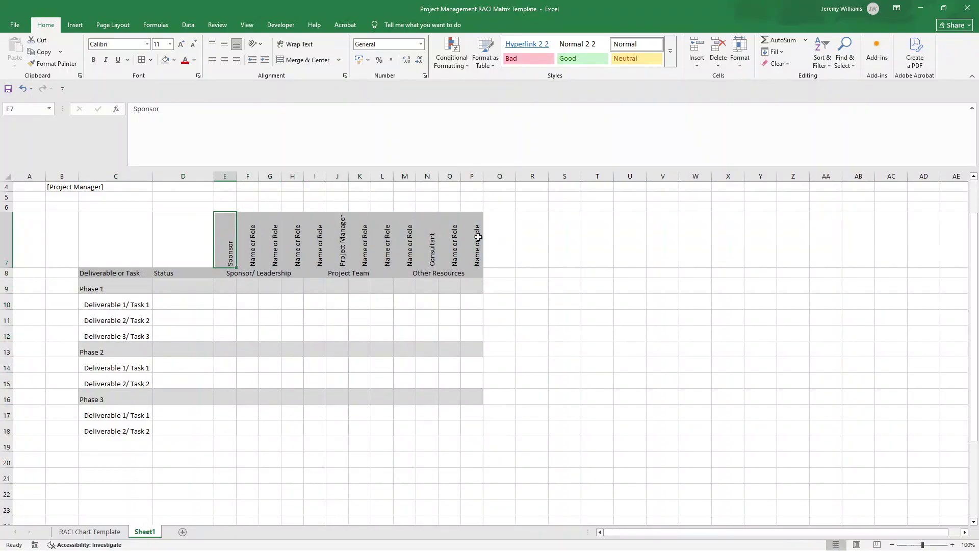
drag(481, 230, 231, 239)
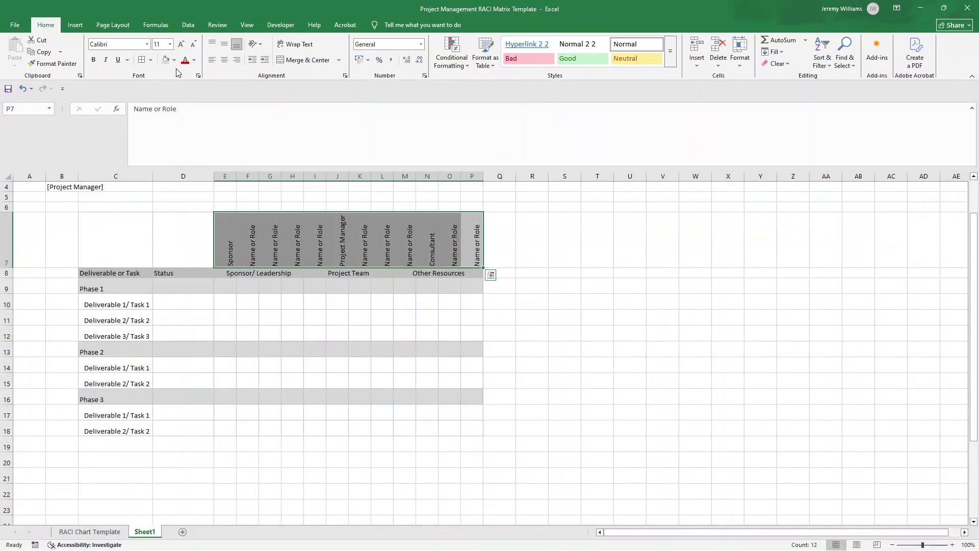
click(151, 63)
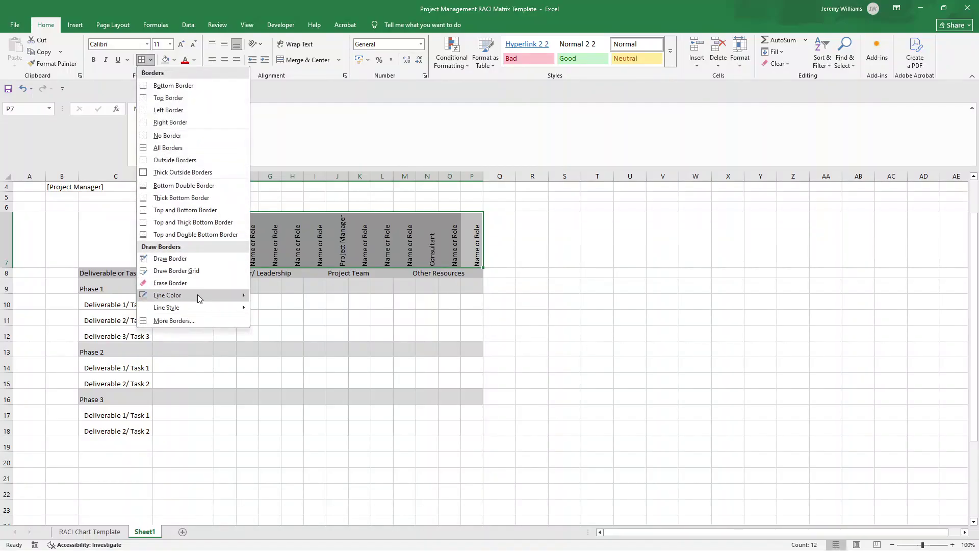
mouse_move(198, 295)
click(269, 314)
click(267, 294)
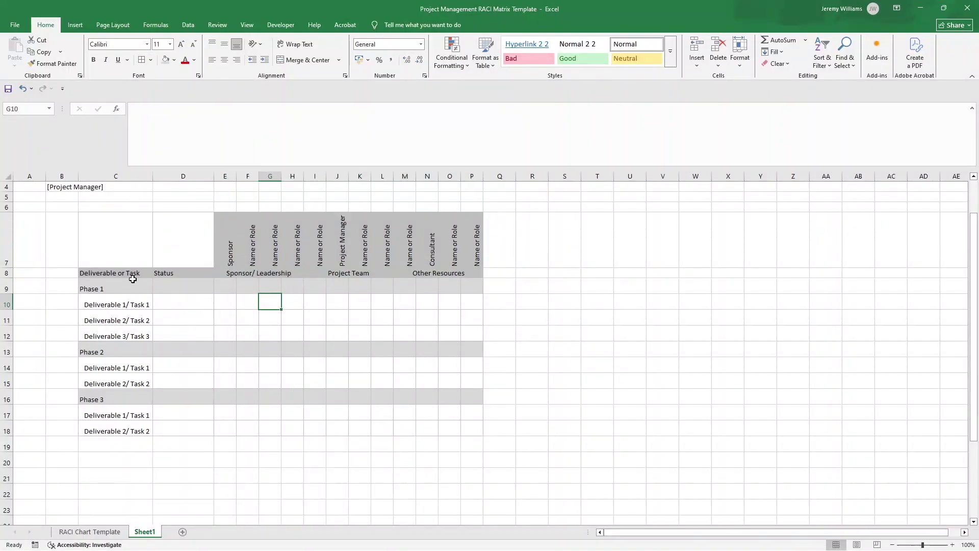
click(131, 277)
drag(128, 278, 480, 432)
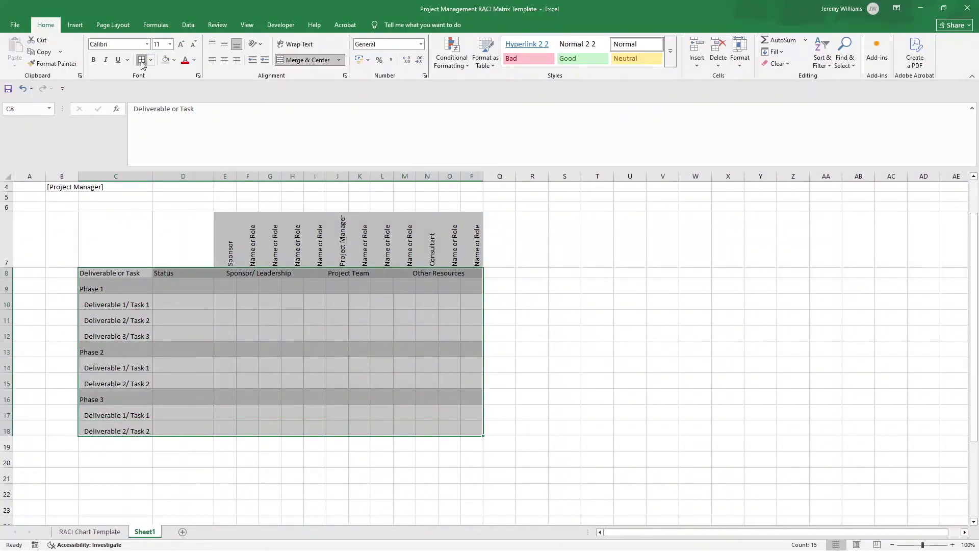
click(562, 380)
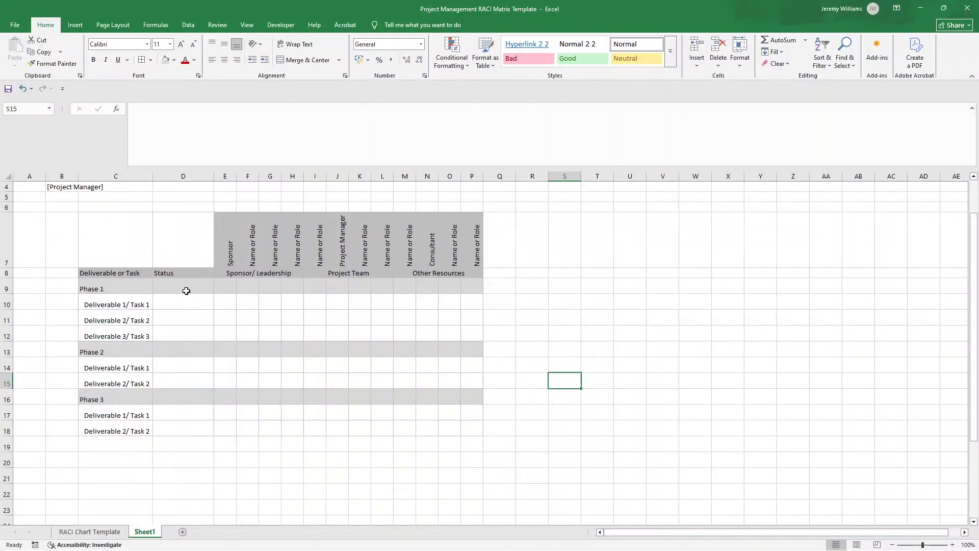
Give column D a List validation: Not Started, In Progress On Hold, Completed, Cancelled.
click(183, 176)
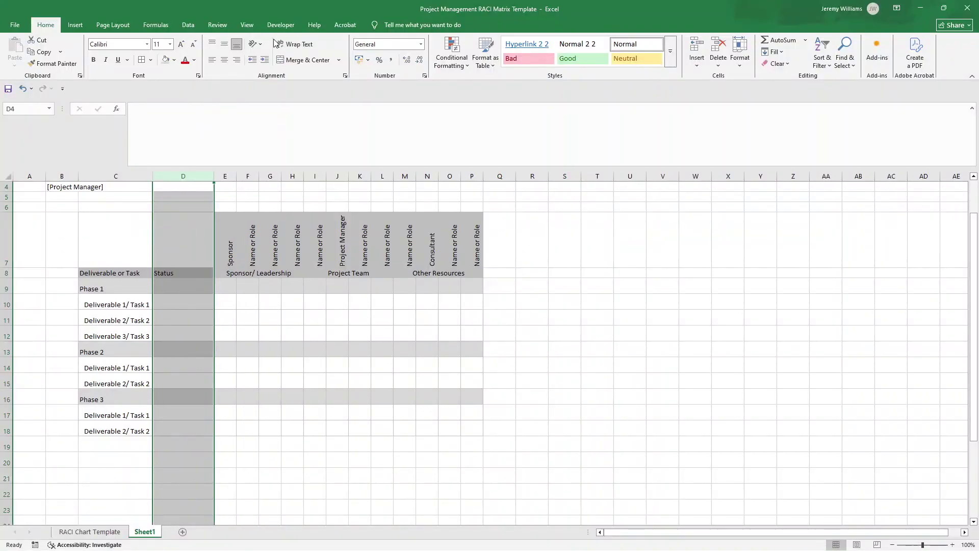
click(186, 26)
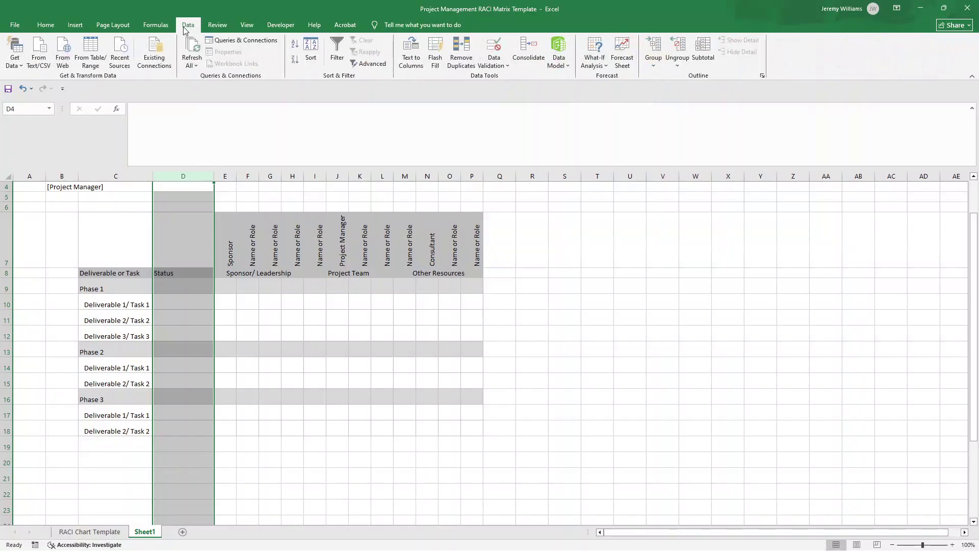
click(497, 68)
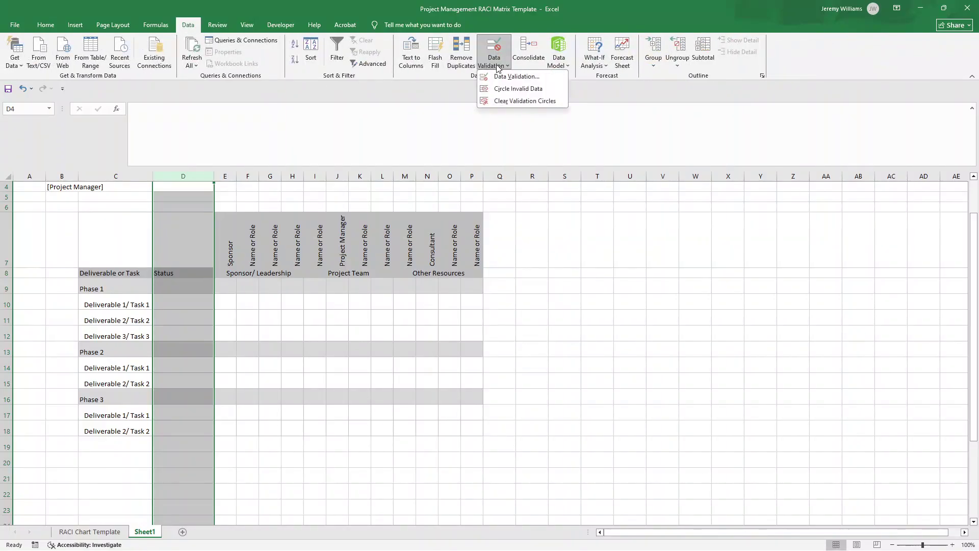
click(514, 81)
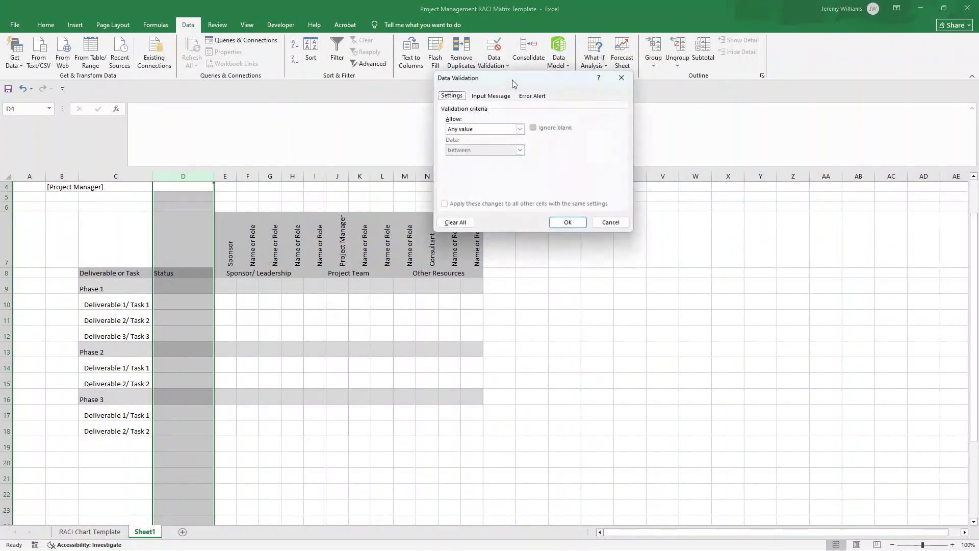
click(463, 132)
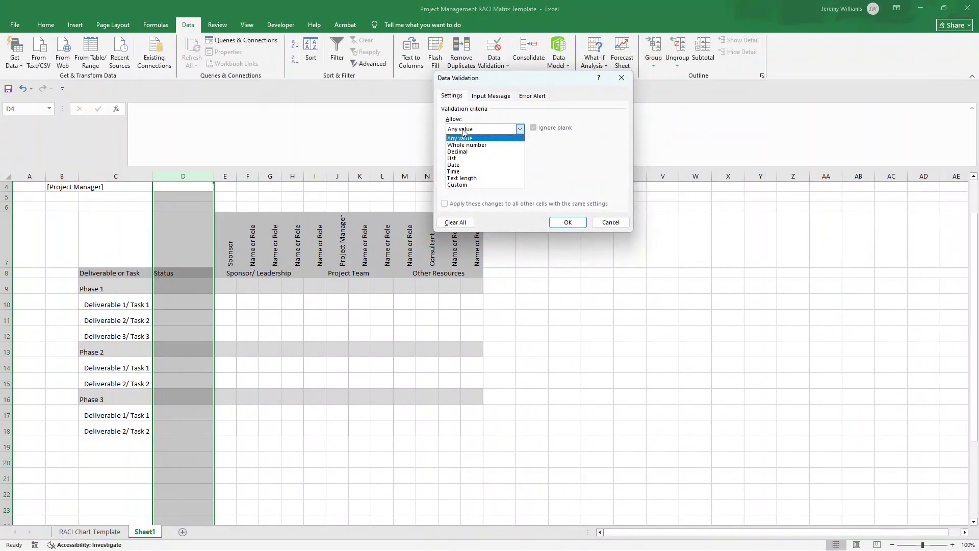
click(465, 156)
click(476, 170)
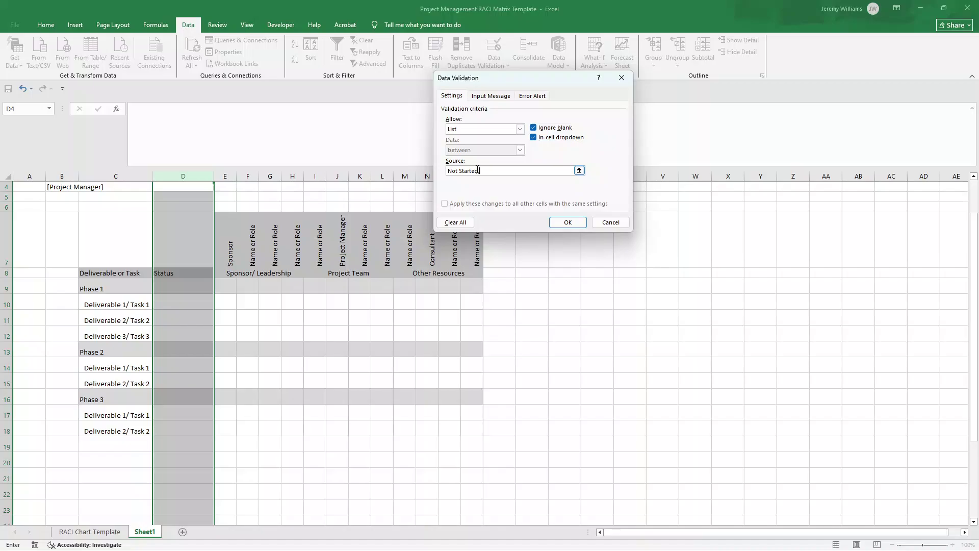
text(Not Started, On Hold,)
key(shift+space)
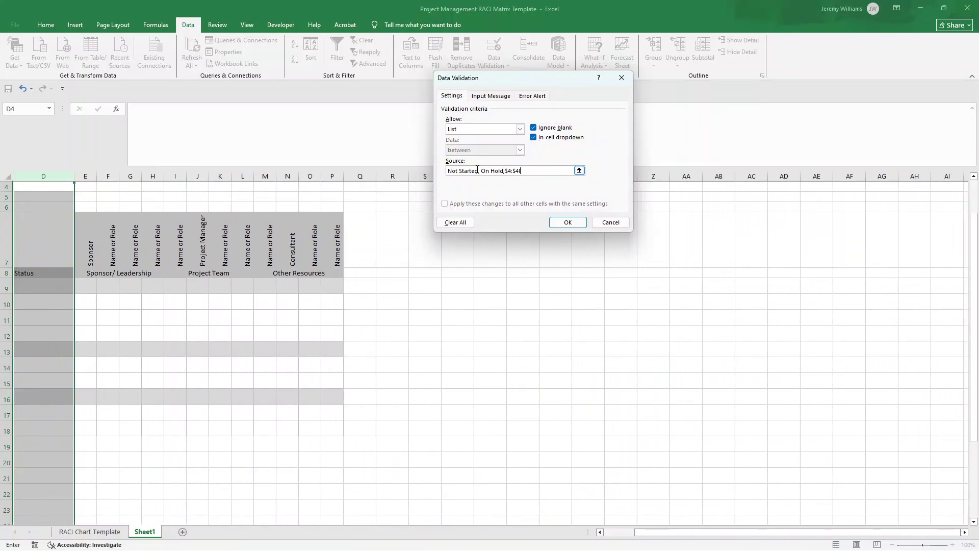
key(BackSpace)
key(BackSpace)
key(BackSpace)
key(BackSpace)
text(, Completed, Cancelled)
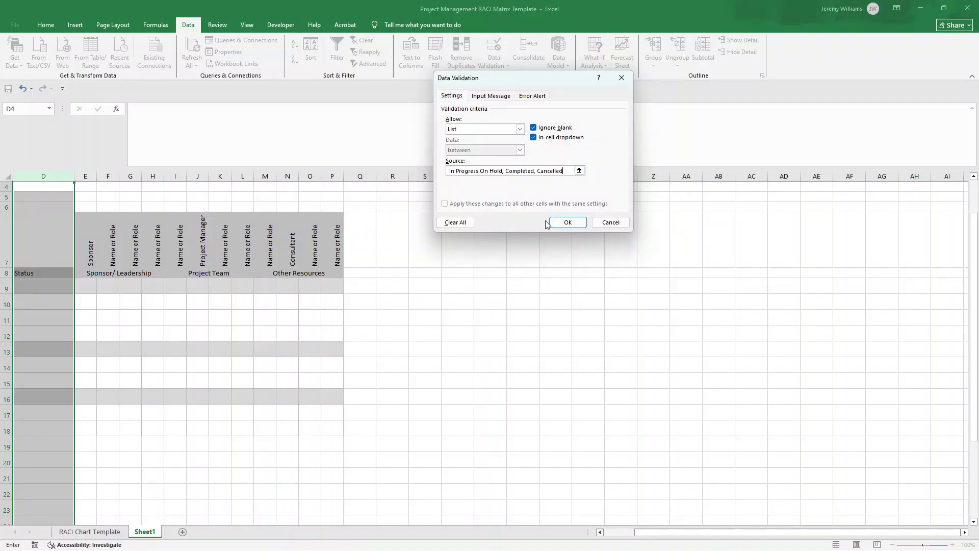
click(568, 222)
Test D10's Status dropdown and discard an attempted edit to the validation list.
click(62, 297)
scroll(62, 297, left, 3)
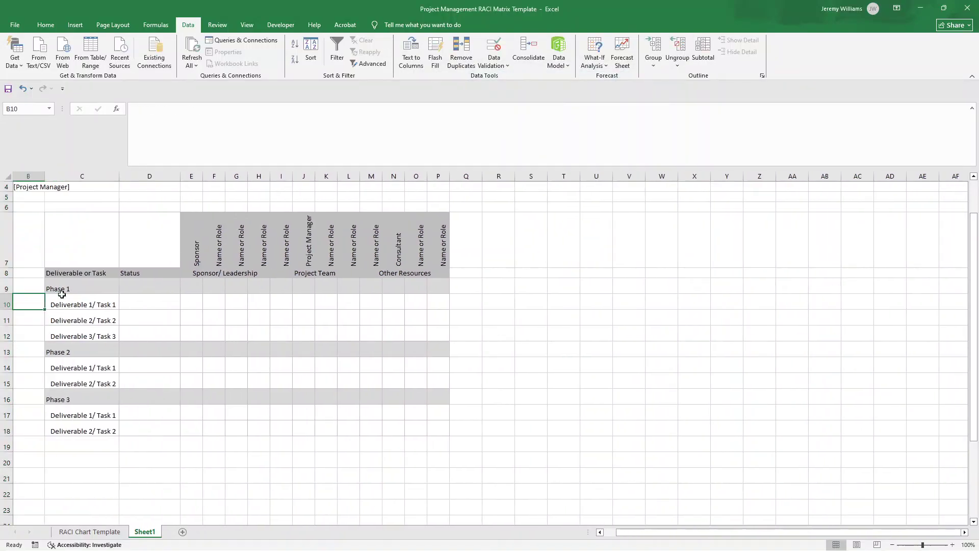
click(214, 305)
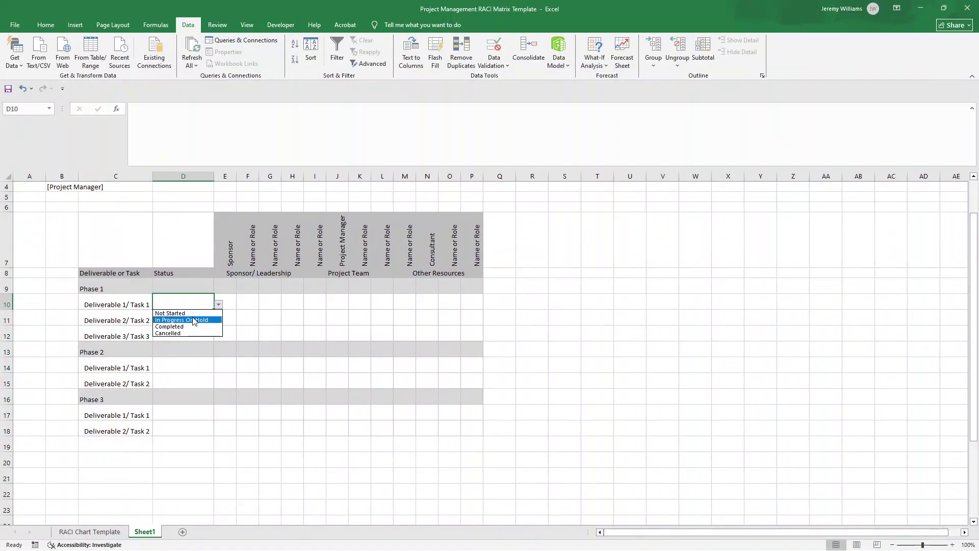
key(Escape)
click(187, 175)
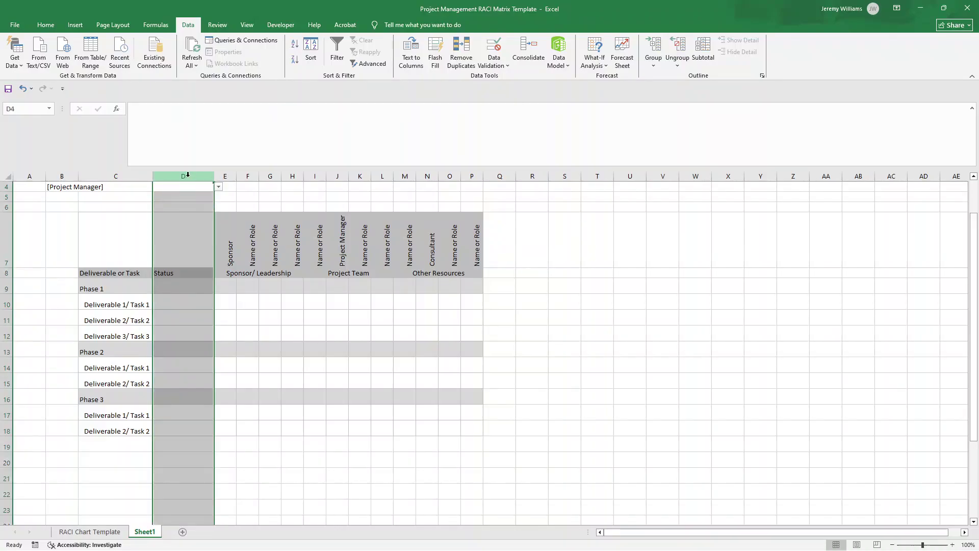
click(494, 62)
click(505, 77)
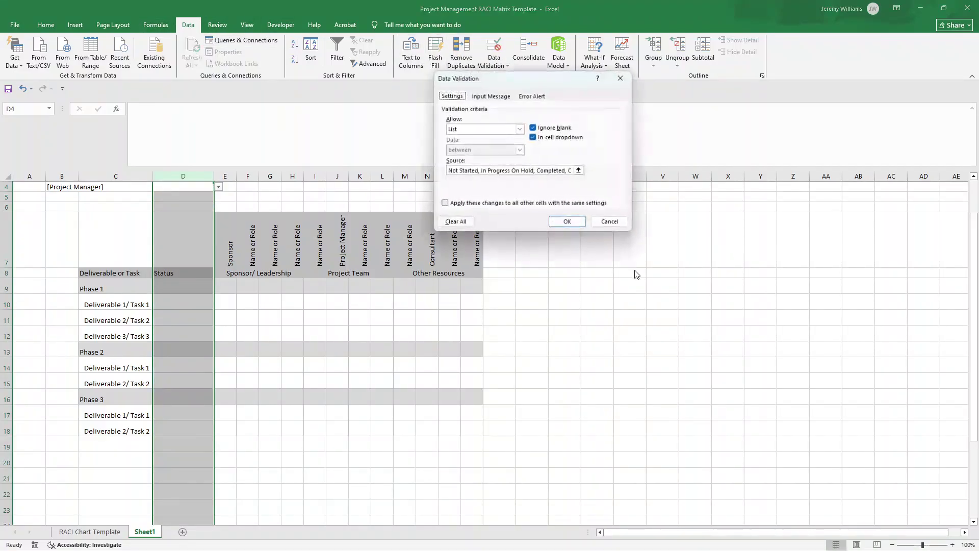
click(514, 171)
key(shift+Home)
text(=$C$4,)
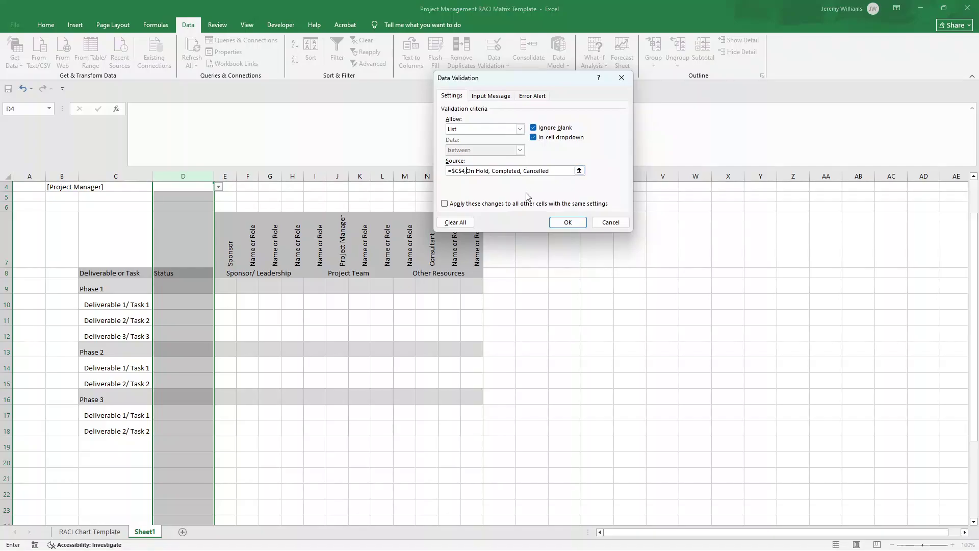
key(BackSpace)
key(BackSpace)
key(BackSpace)
key(BackSpace)
key(BackSpace)
key(BackSpace)
click(610, 223)
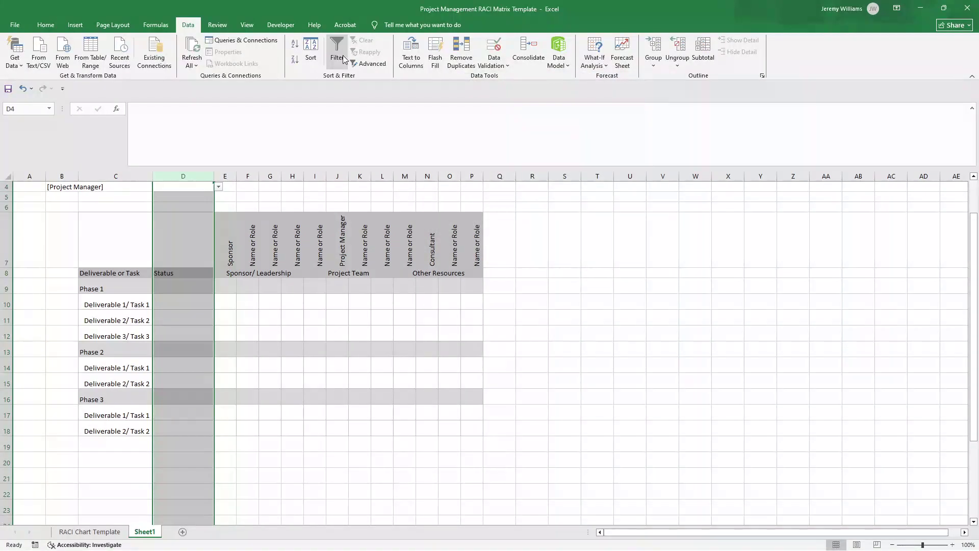
Add the missing comma after In Progress in the list source and recheck D10's dropdown.
click(486, 70)
click(498, 88)
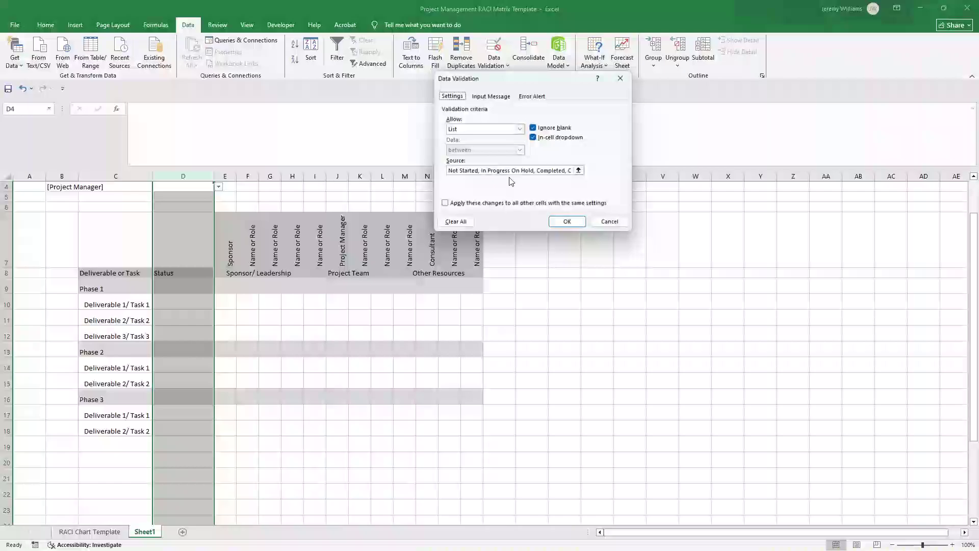
click(513, 171)
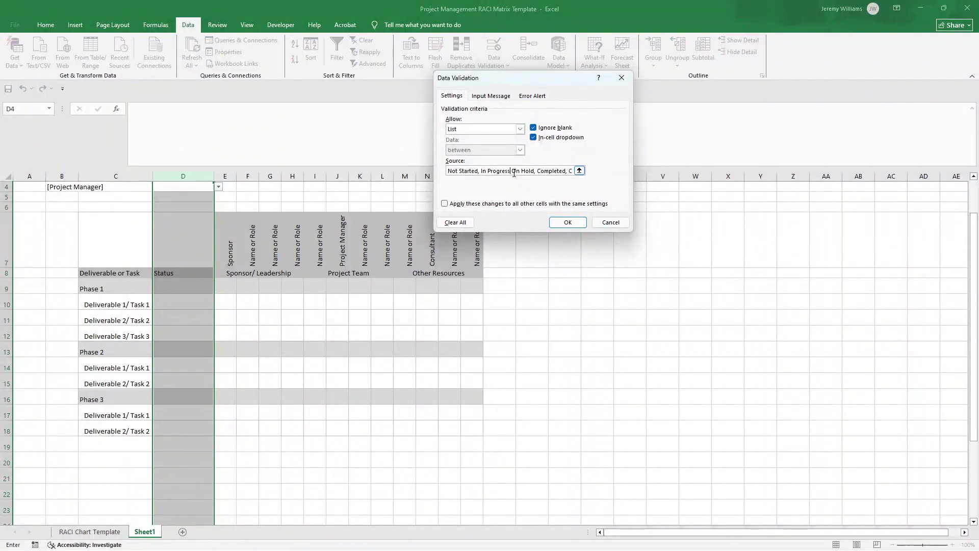
text(,)
click(559, 221)
click(201, 301)
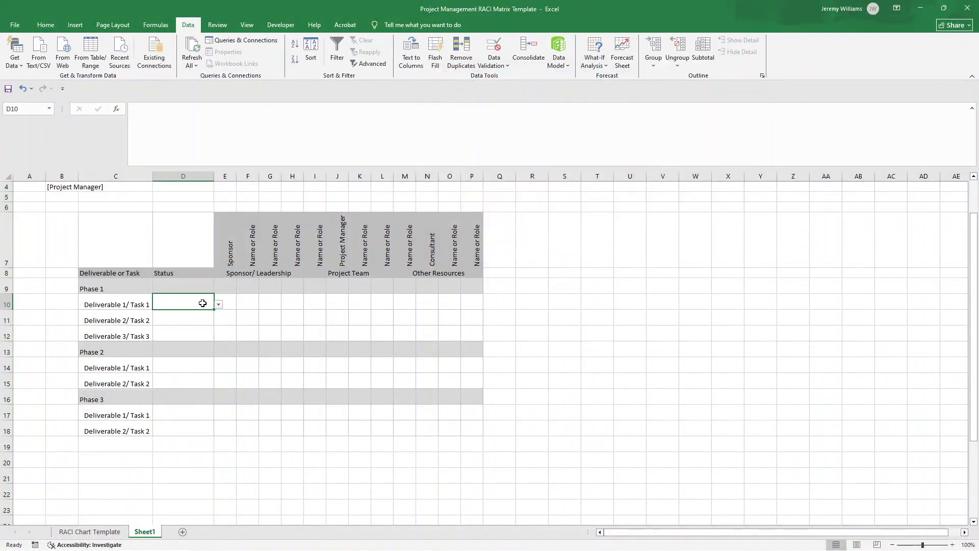
click(218, 304)
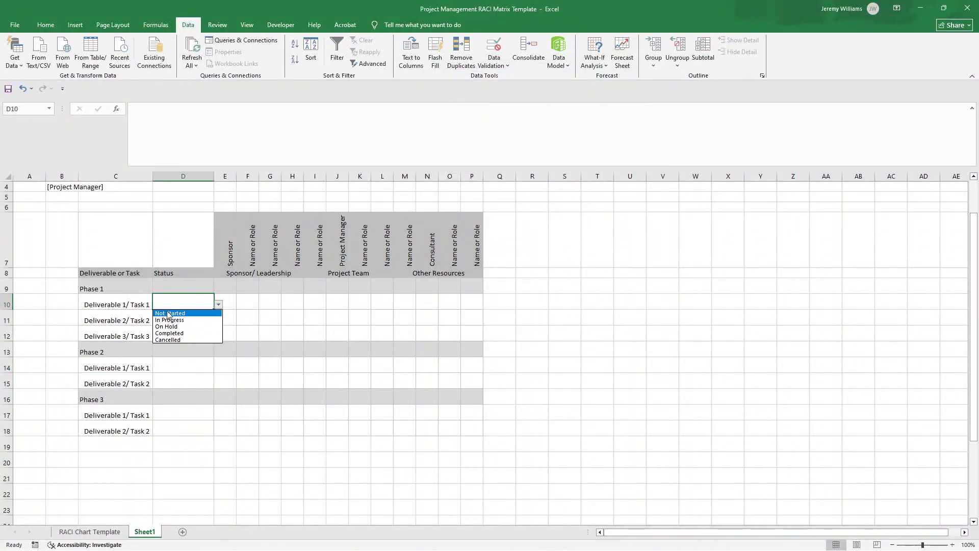
Set D10 to In Progress and D11 and D12 to Not Started from the dropdowns.
click(182, 316)
click(190, 316)
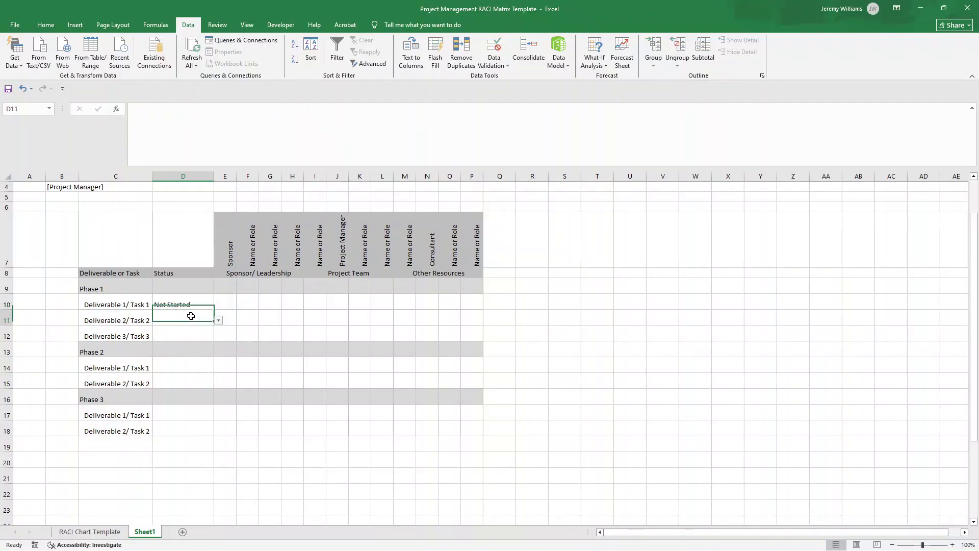
click(218, 321)
click(199, 331)
click(197, 333)
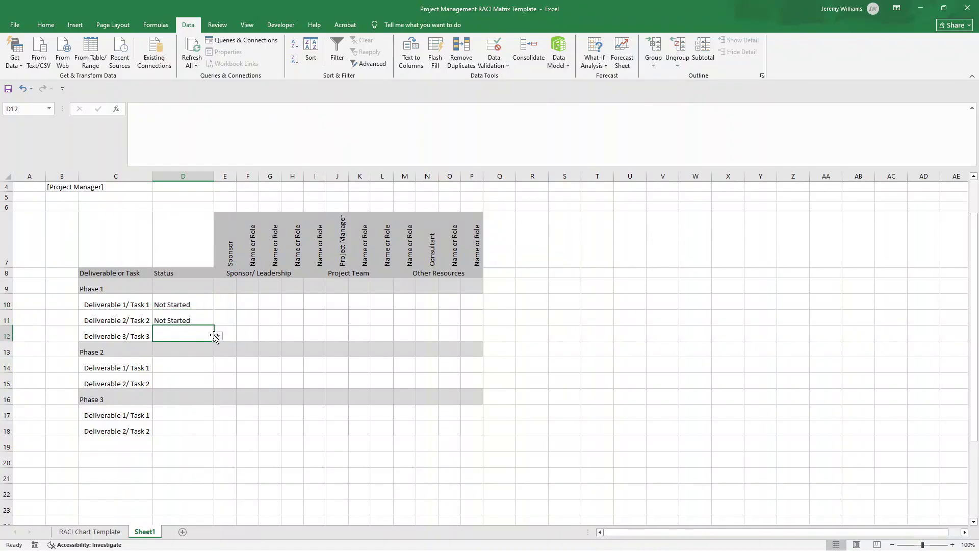
click(218, 336)
click(195, 346)
click(189, 305)
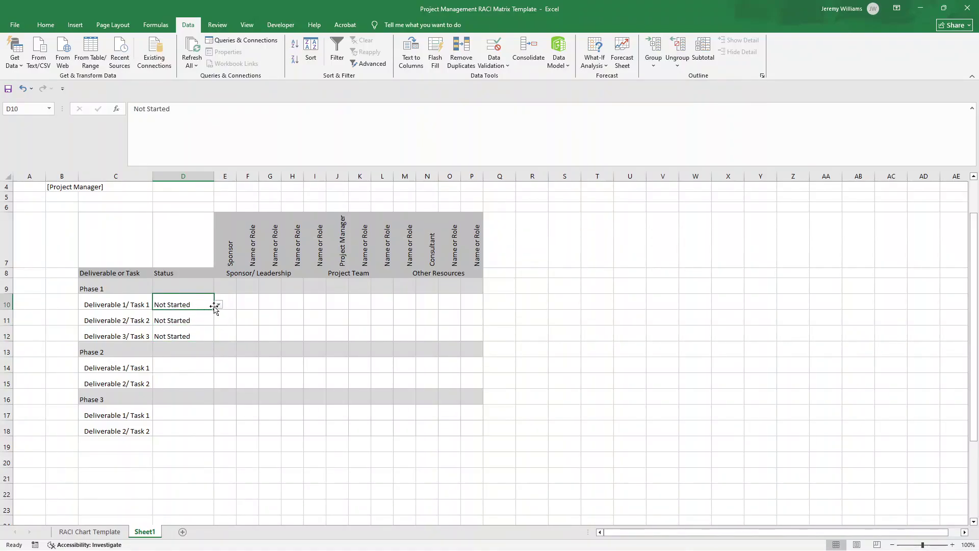
click(218, 305)
click(193, 320)
Check the Phase 1 row's Status dropdown in D9 without changing it.
click(202, 339)
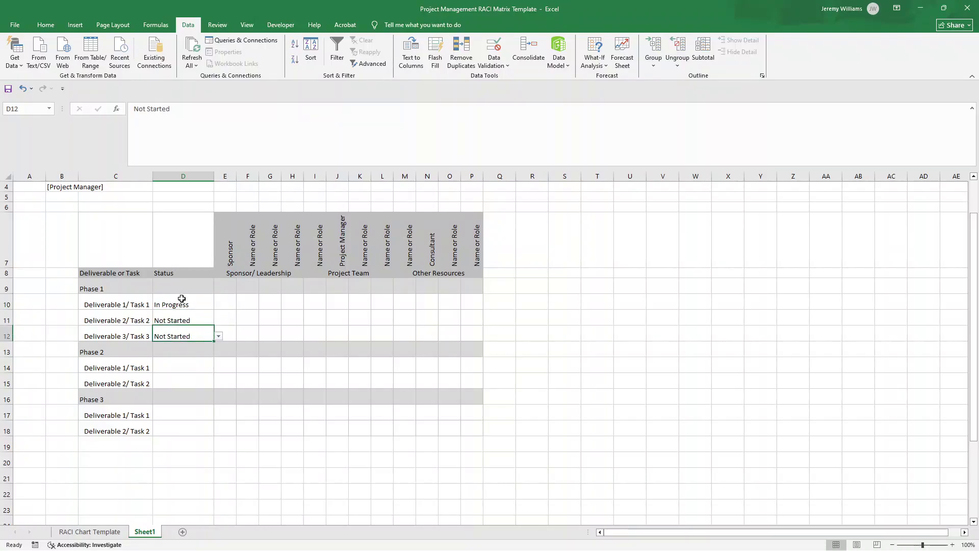
click(140, 303)
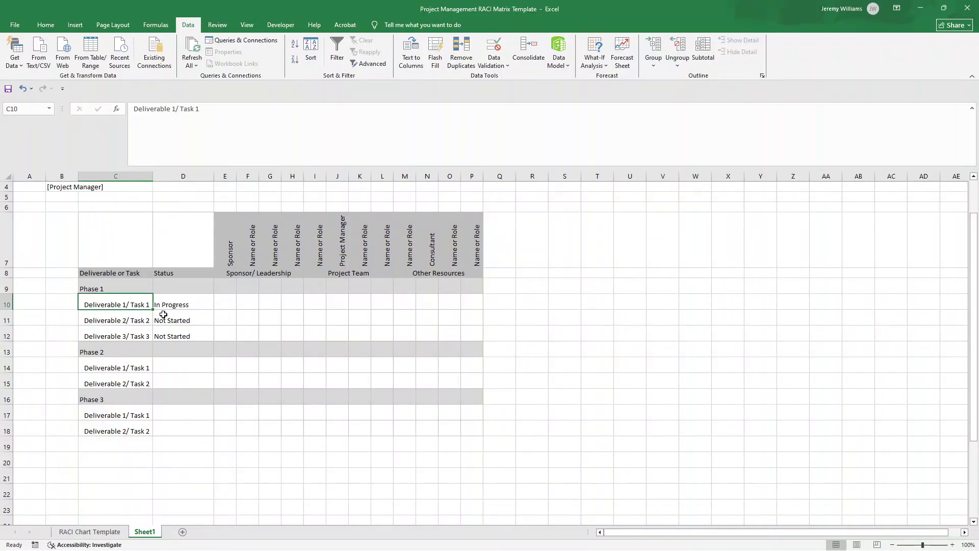
click(178, 289)
click(218, 289)
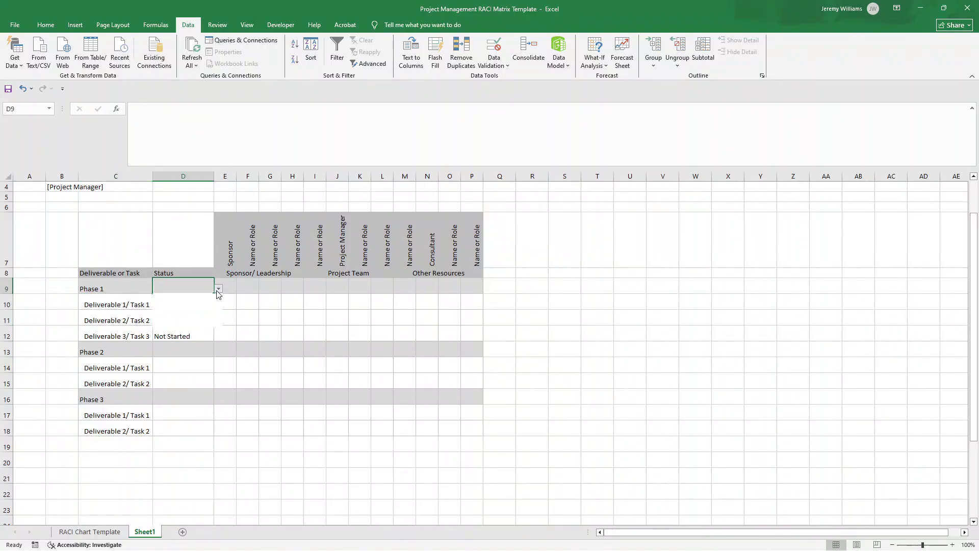
click(218, 289)
click(102, 287)
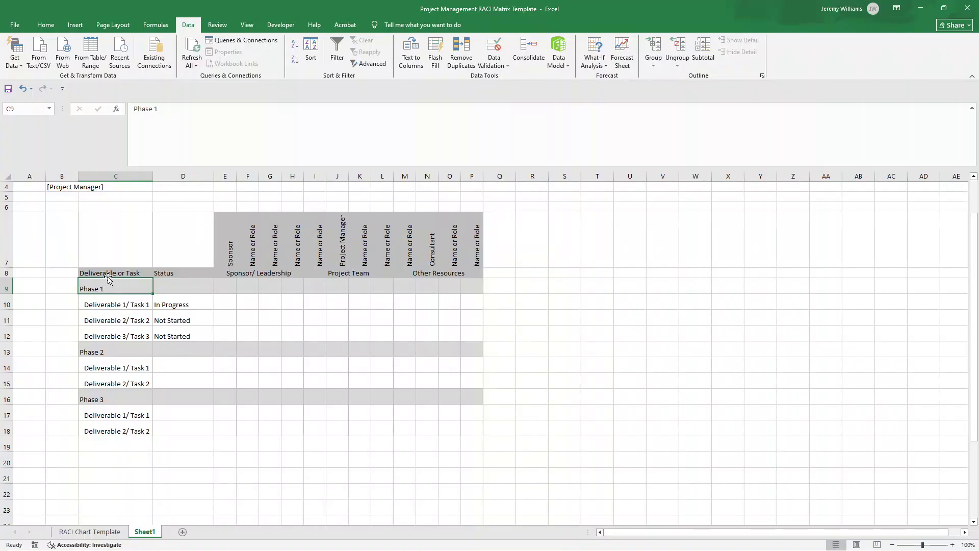
Bold the header rows C7:P8 and the Phase 1, Phase 2 and Phase 3 labels.
drag(103, 275, 460, 240)
key(ctrl+b)
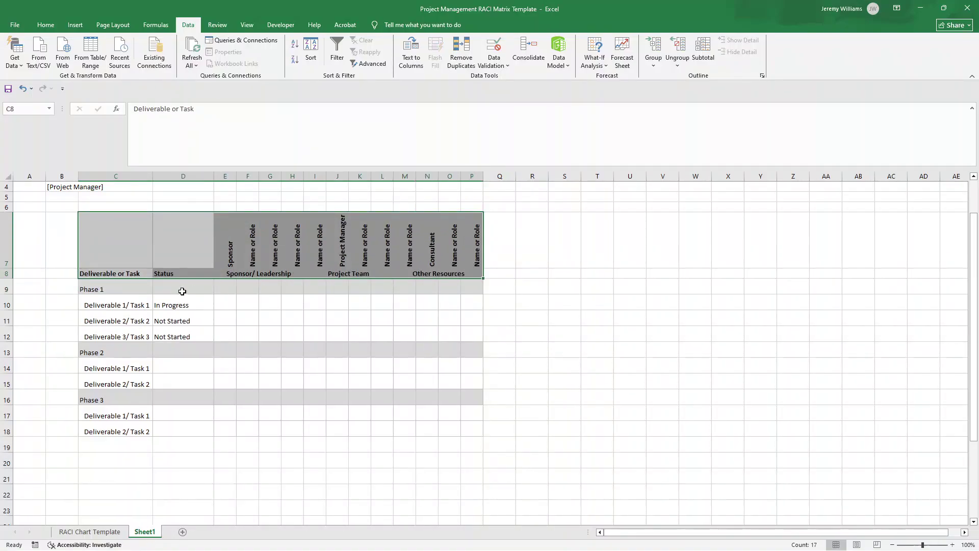
click(136, 287)
click(115, 352)
click(114, 400)
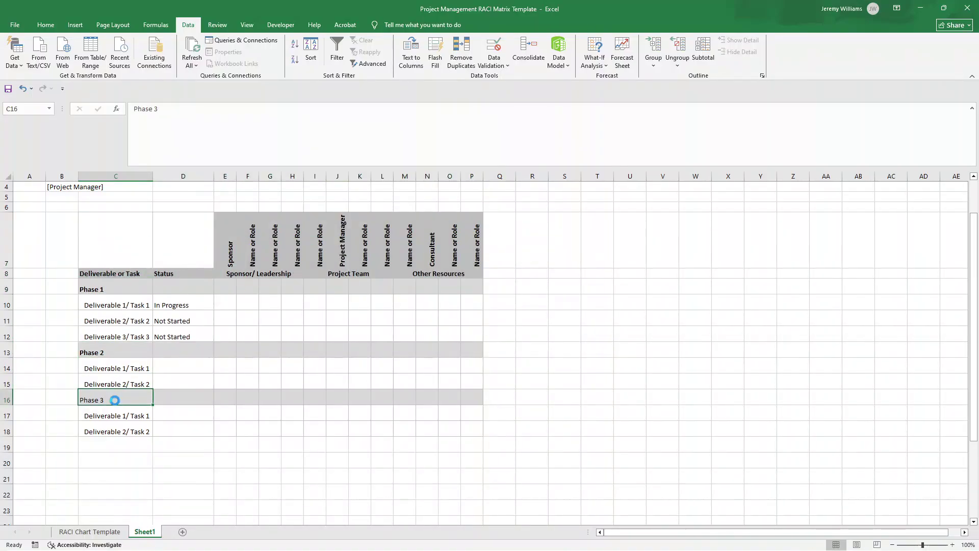
click(319, 382)
scroll(383, 324, up, 1)
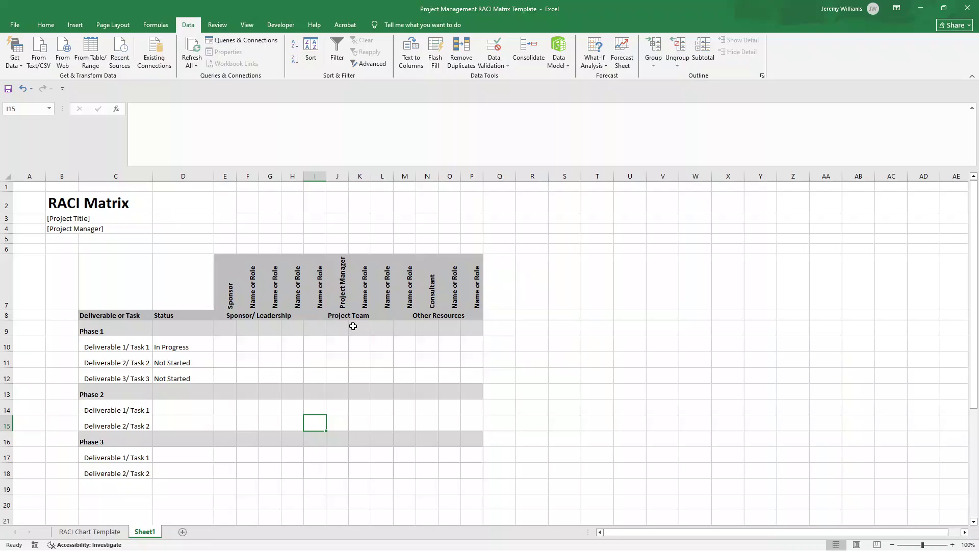
Enter a bold 'Roles and Responsibilities' heading in cell T9.
click(574, 295)
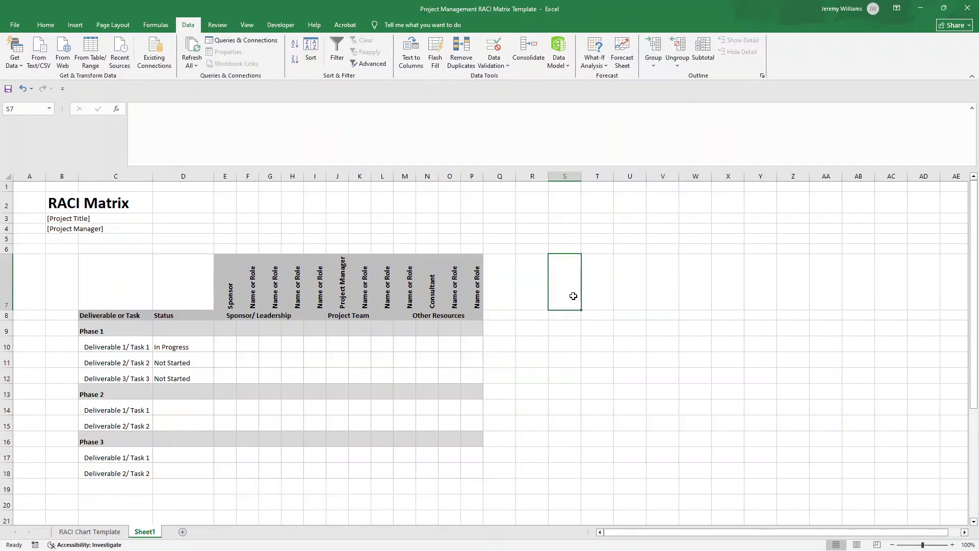
click(599, 333)
text(Rol)
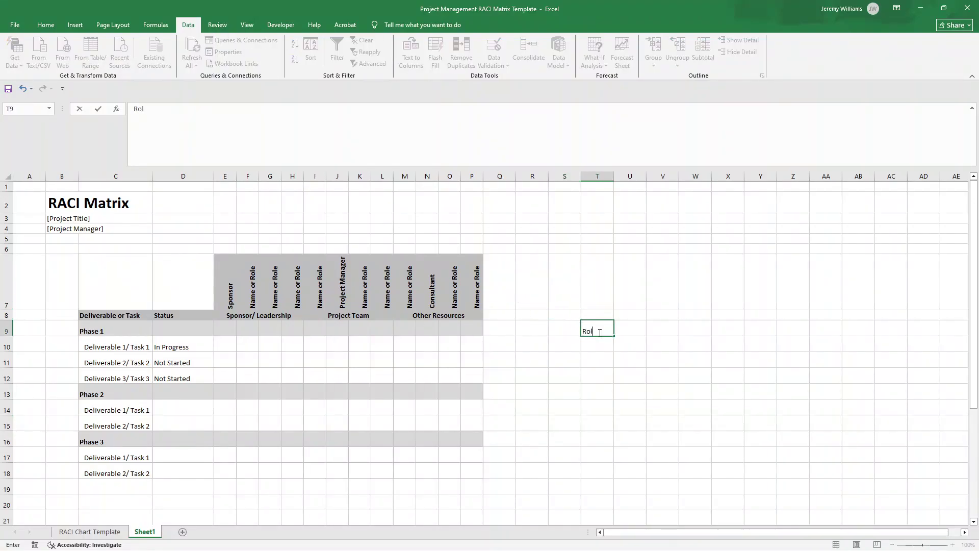
text(es and Respons)
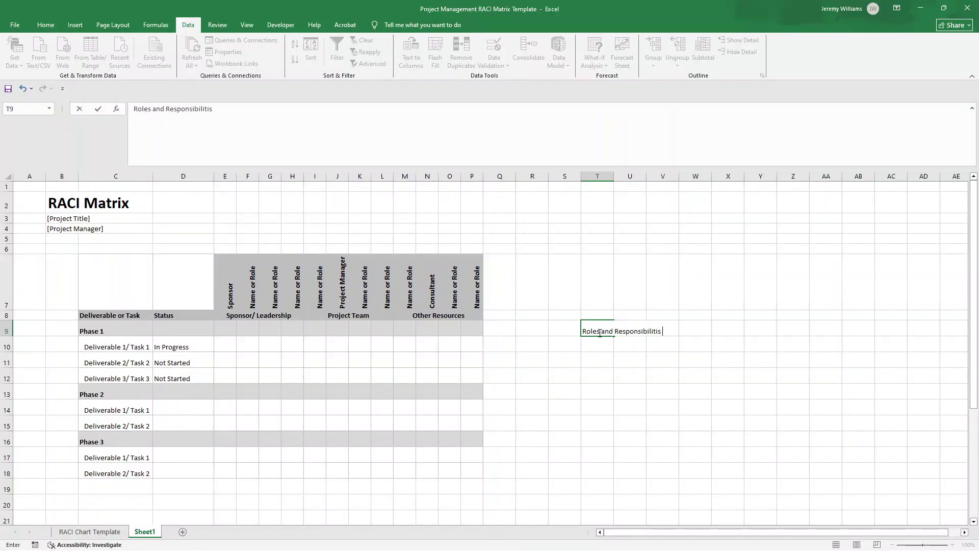
key(BackSpace)
key(ctrl+Return)
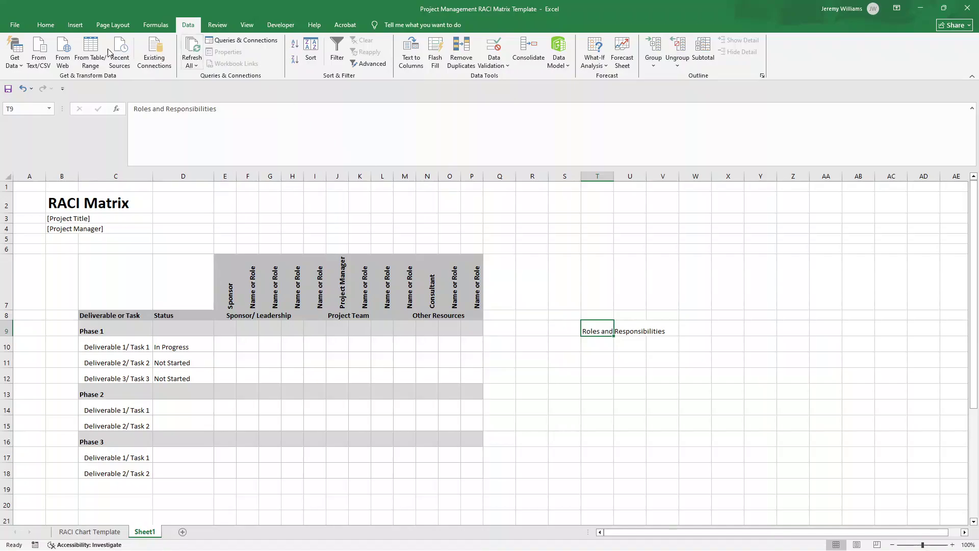
click(45, 25)
click(93, 60)
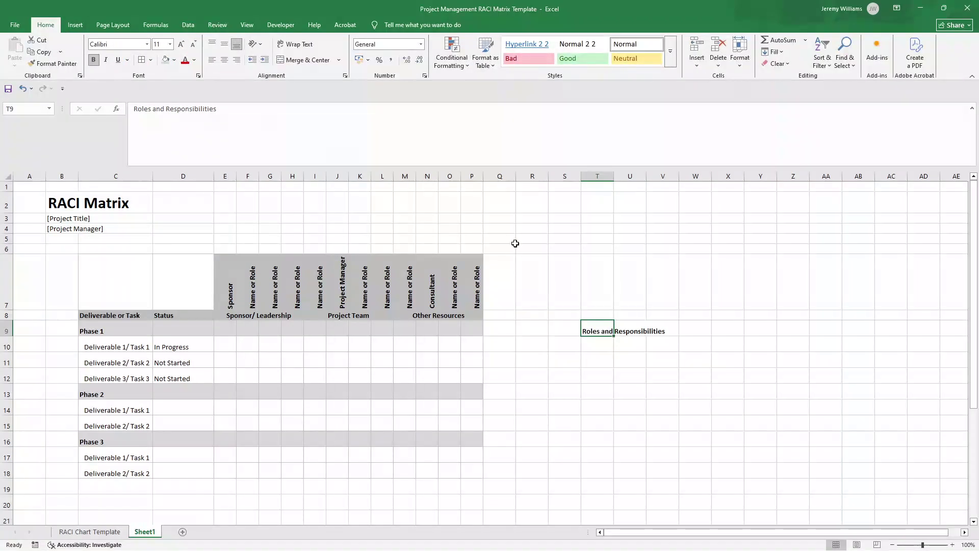
List the role letters R, A, C and I down cells T11 to T14.
click(600, 346)
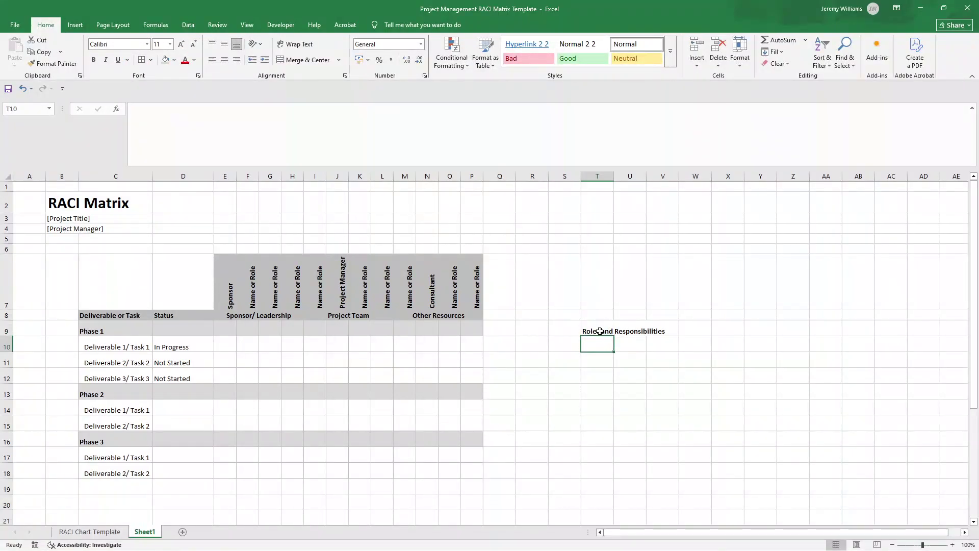
click(605, 356)
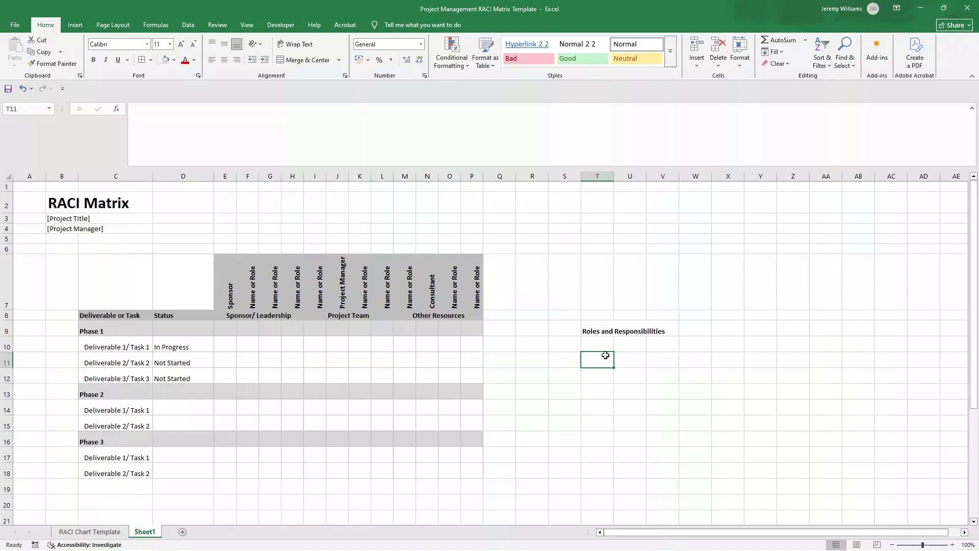
text(R)
key(Return)
text(A)
key(Return)
text(C)
key(Return)
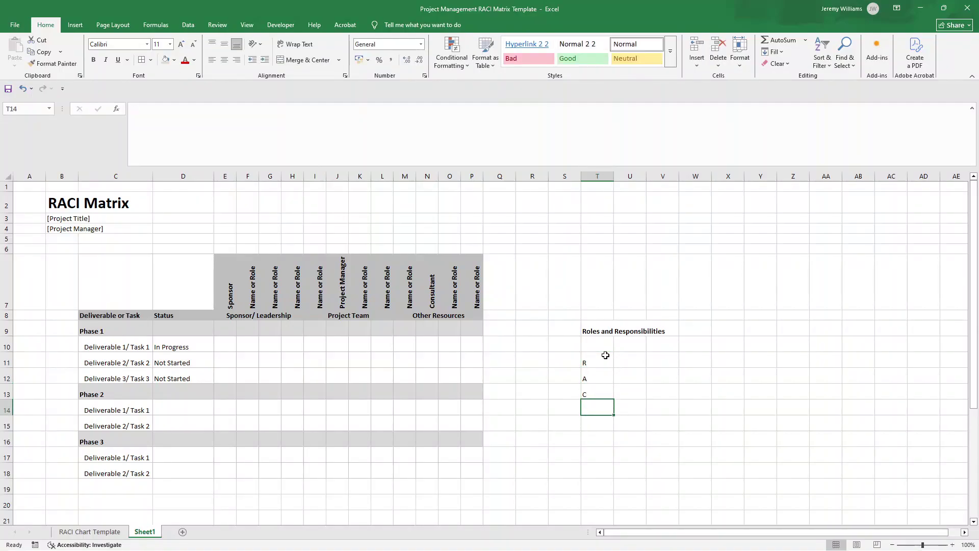
text(I)
key(Return)
Widen column U and begin the 'Assigned to…' description in U11.
click(623, 356)
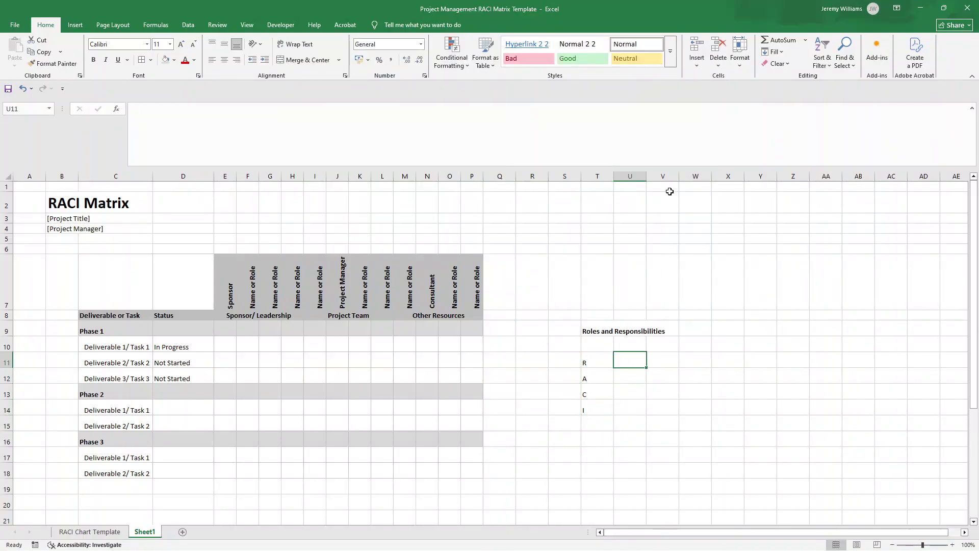
drag(647, 176, 732, 186)
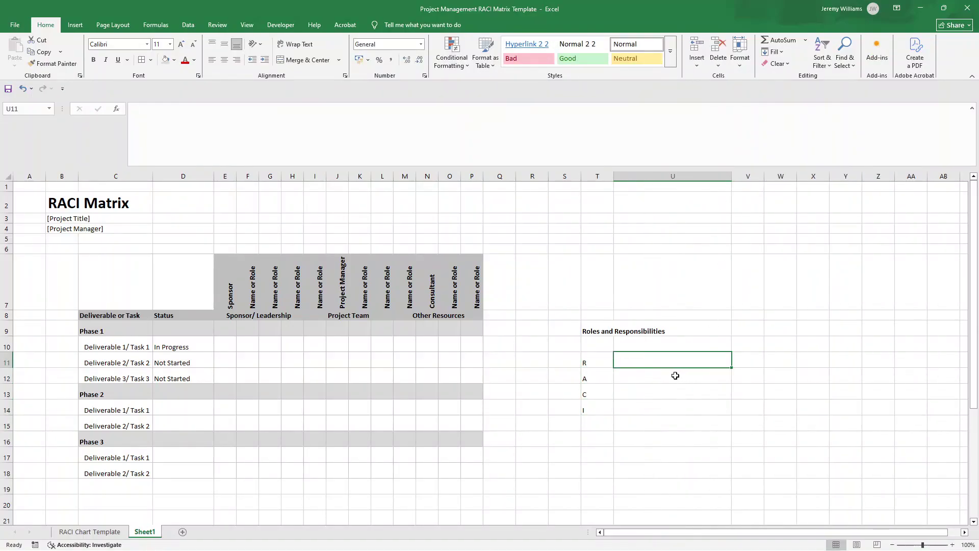
text(Assigned)
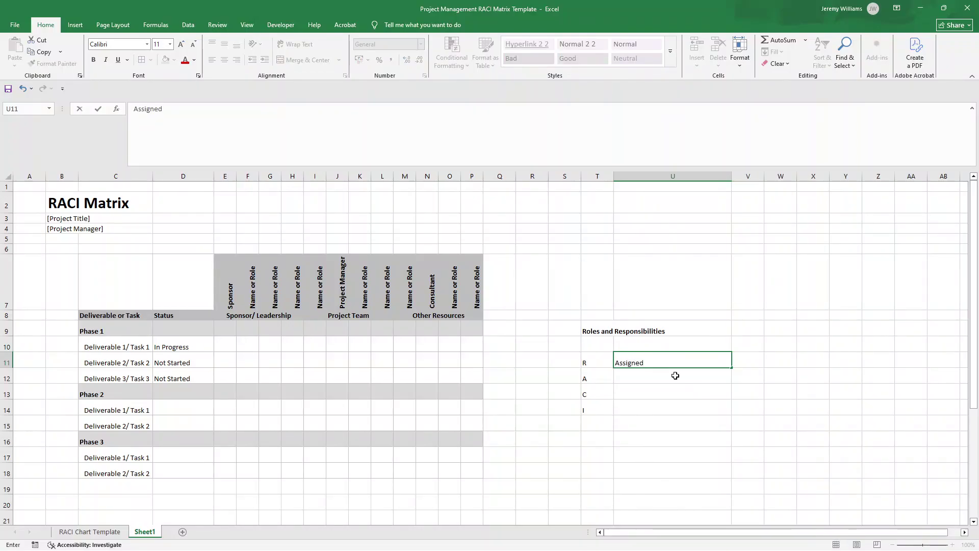
text( to cpm[;)
key(BackSpace)
key(BackSpace)
key(BackSpace)
key(BackSpace)
key(Return)
key(Return)
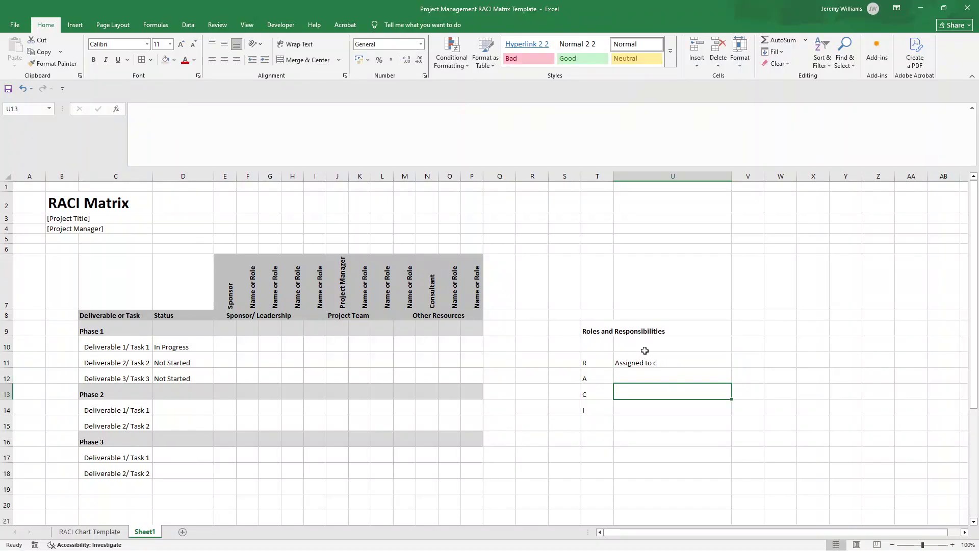
Copy the four role descriptions from the RACI Chart Template into Sheet1's U11 as values.
click(115, 532)
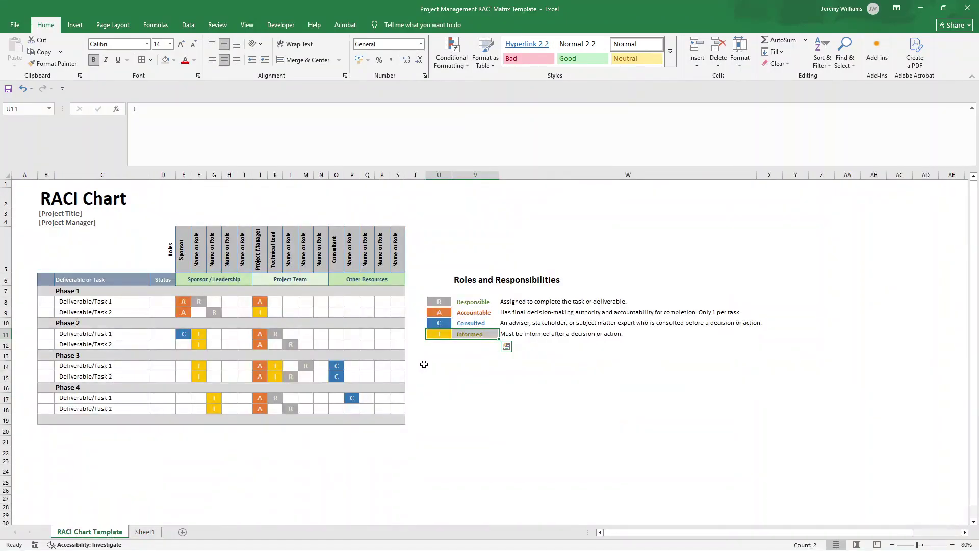
drag(506, 304, 510, 334)
key(ctrl+c)
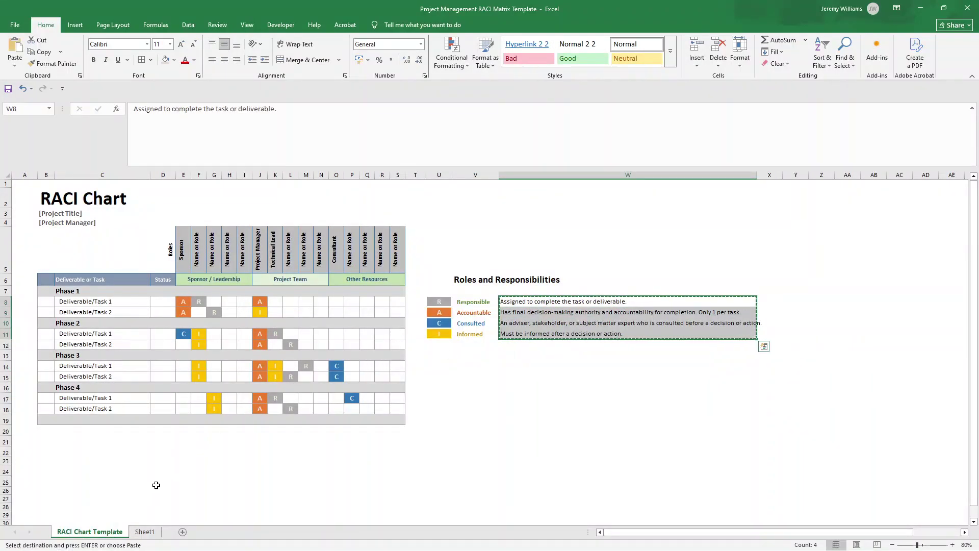
click(146, 532)
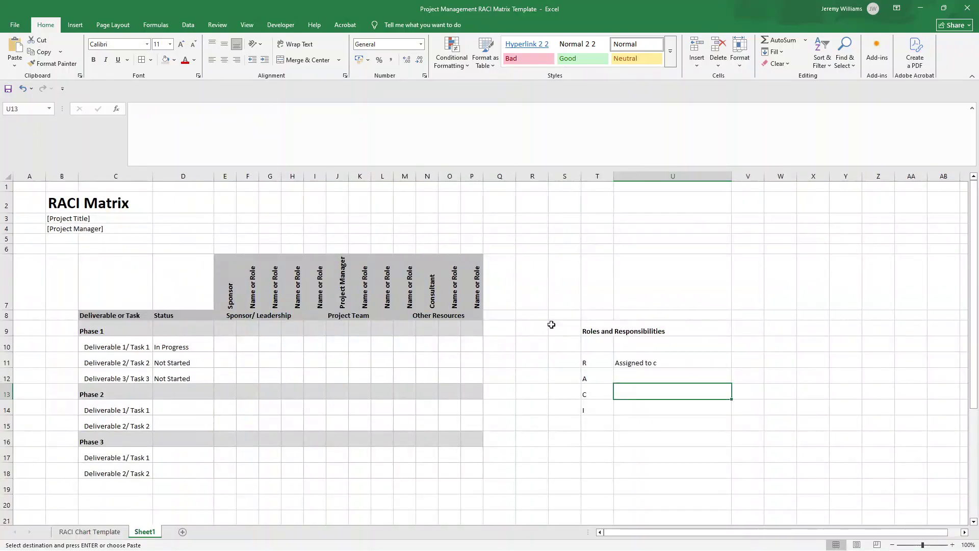
click(623, 353)
click(14, 65)
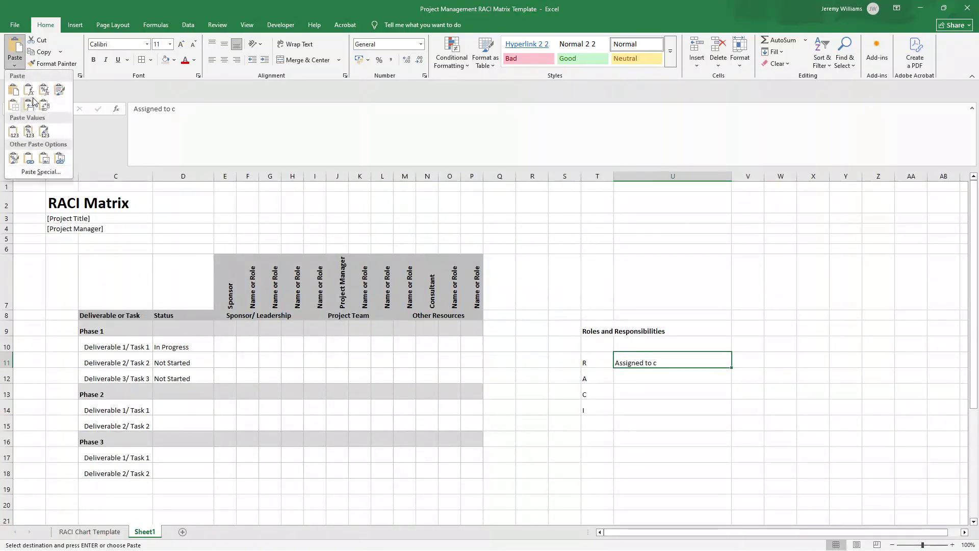
click(12, 135)
click(693, 455)
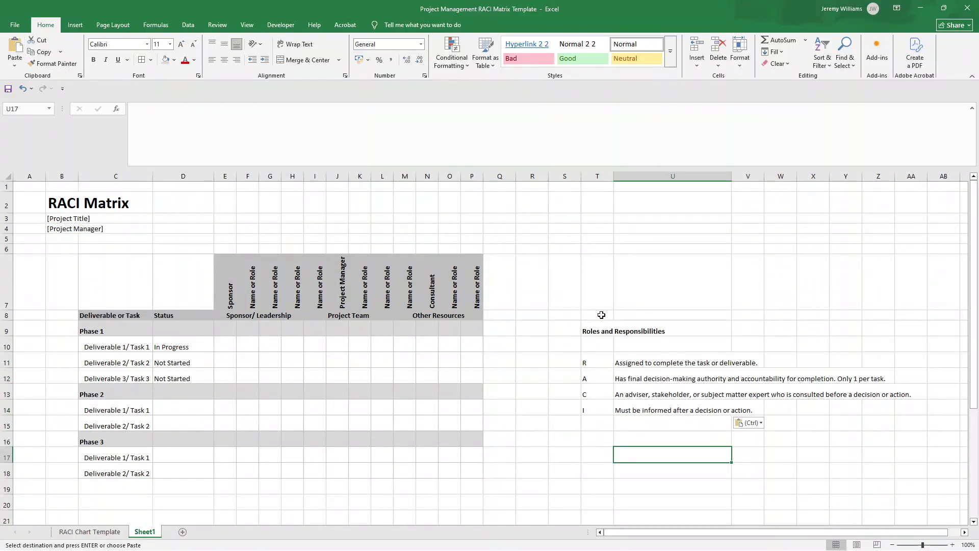
Centre the R, A, C and I letters in T11:T14 horizontally.
click(653, 359)
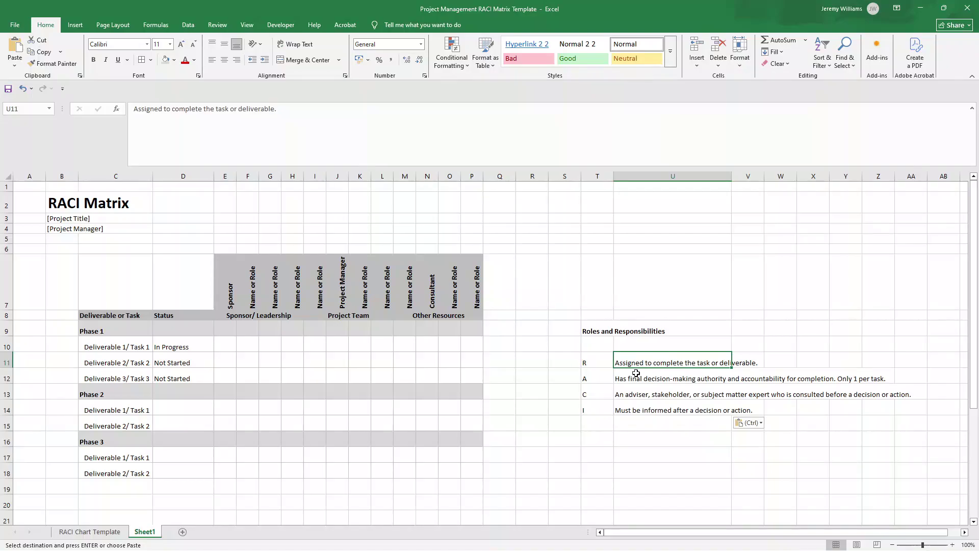
click(665, 378)
click(607, 364)
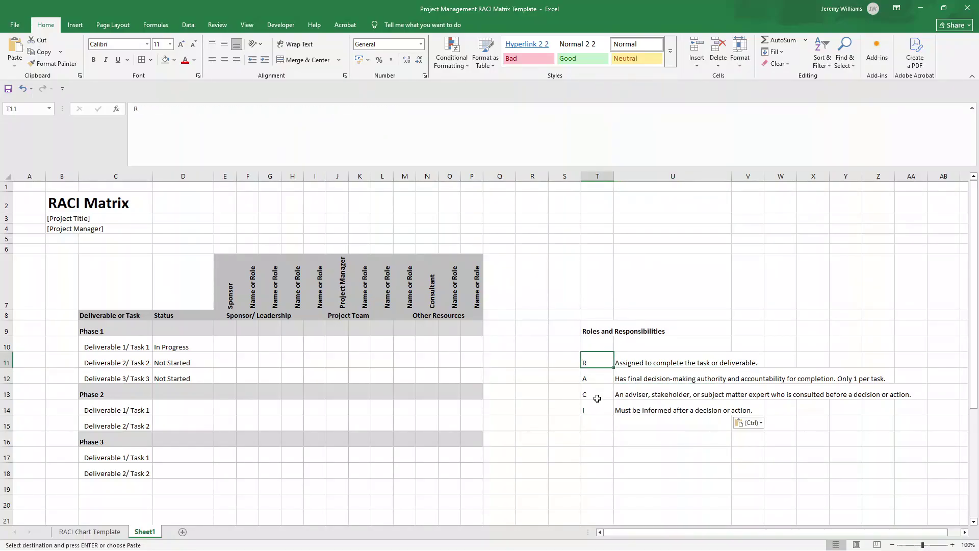
drag(597, 409, 597, 360)
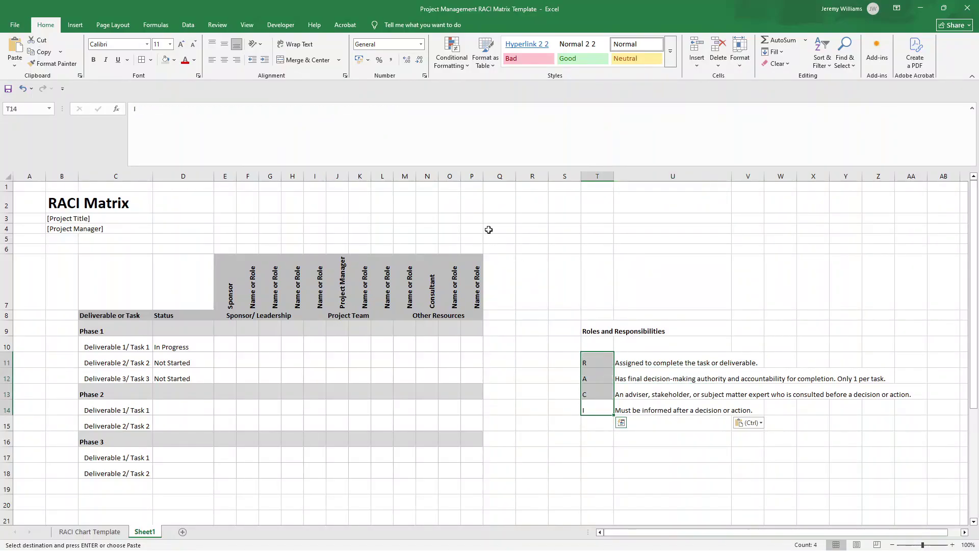
click(223, 60)
Middle-align the R, A, C and I letters in T11:T14 vertically.
click(638, 357)
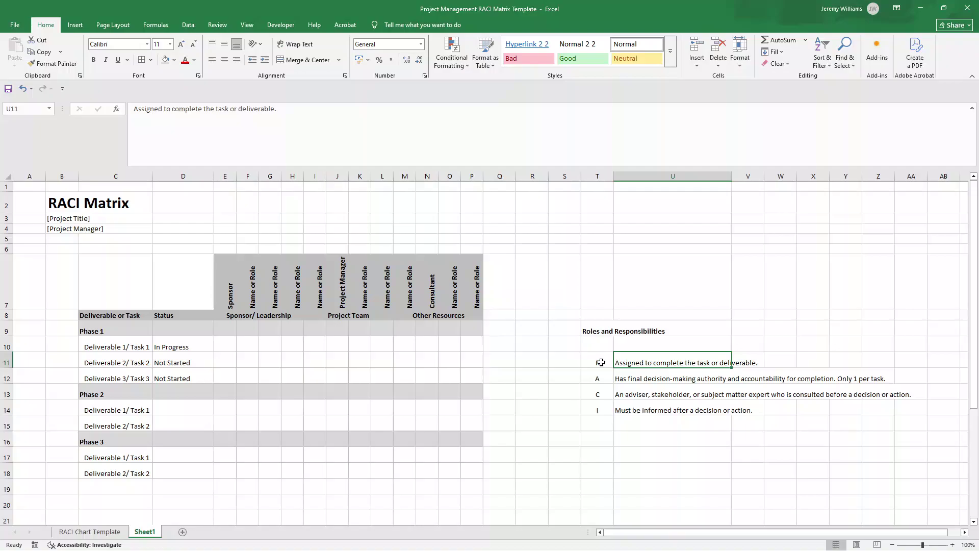
drag(600, 362, 602, 408)
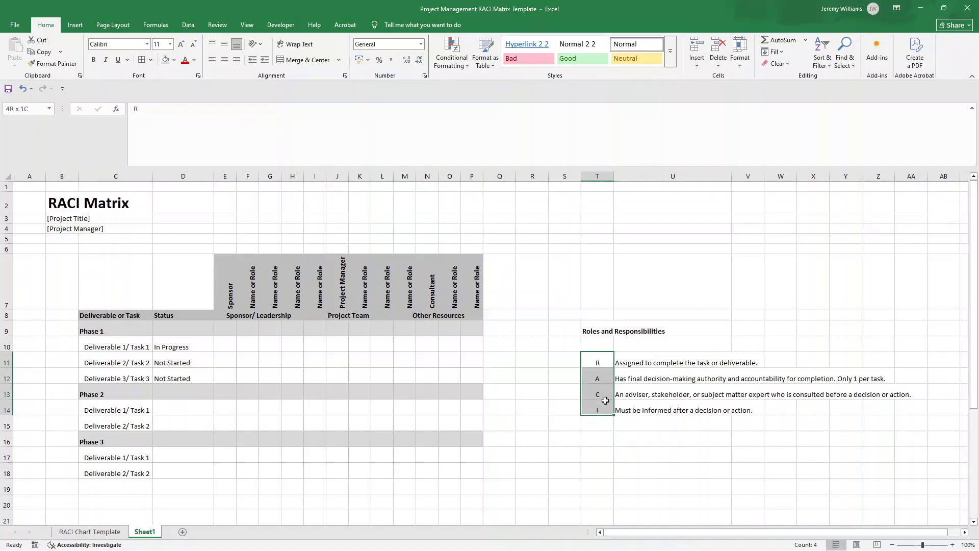
click(225, 49)
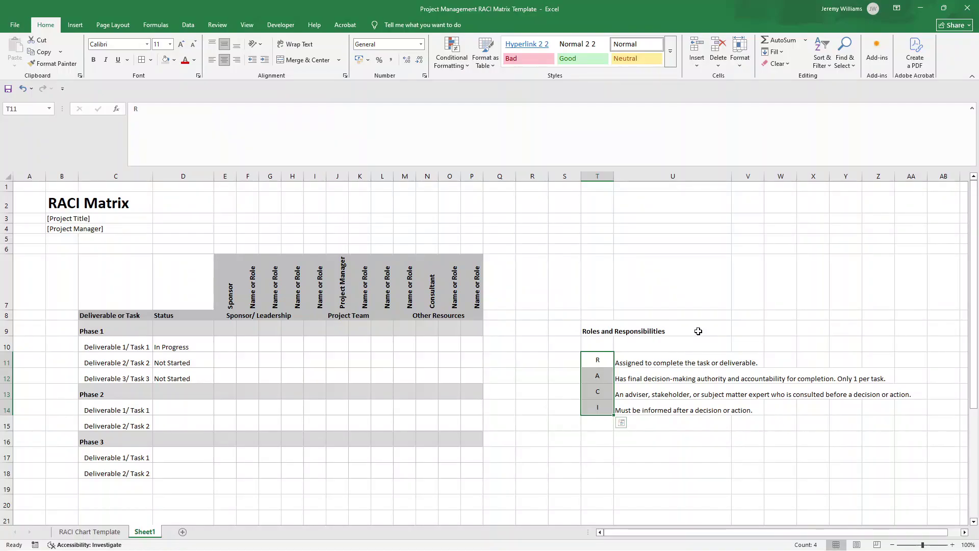
click(598, 362)
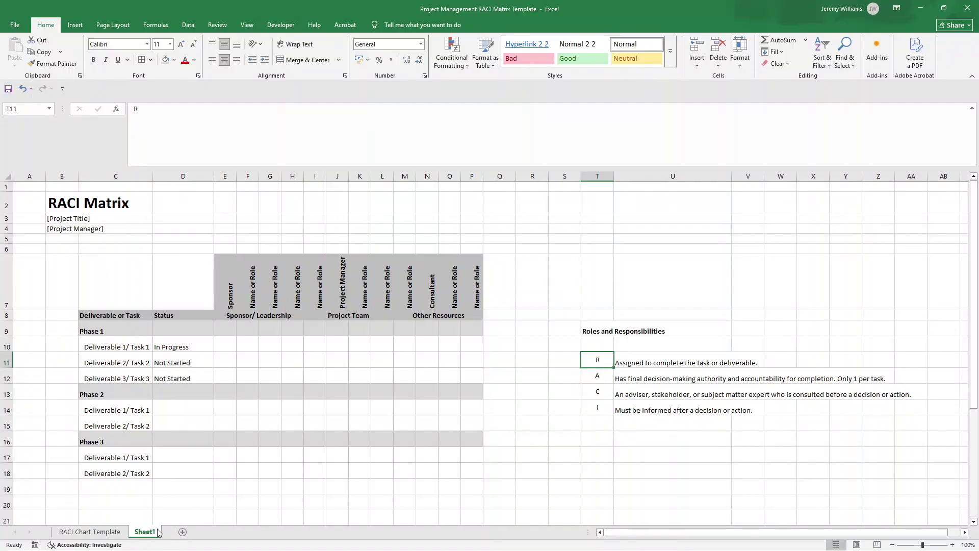
Fill the R cell grey and the A cell orange, matching the template.
click(120, 533)
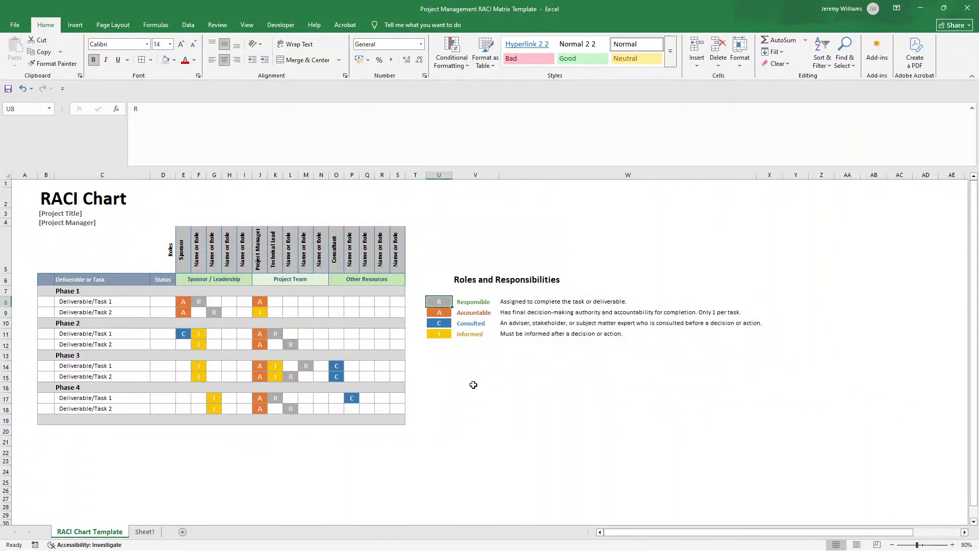
click(145, 532)
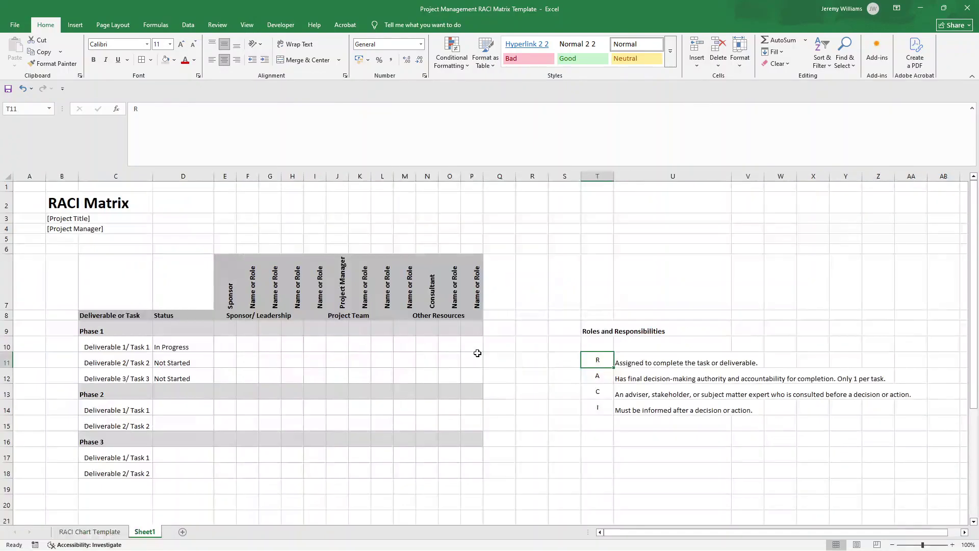
click(165, 60)
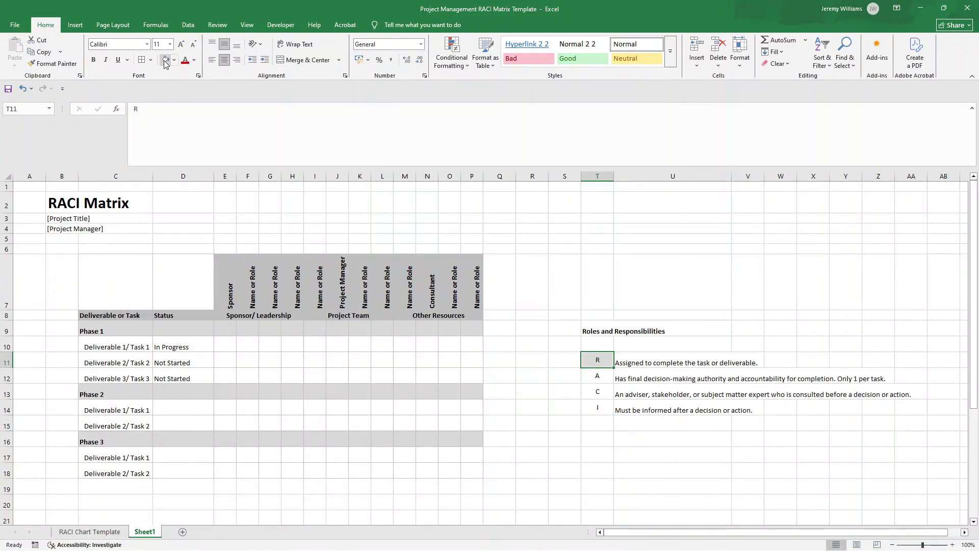
click(594, 376)
click(173, 61)
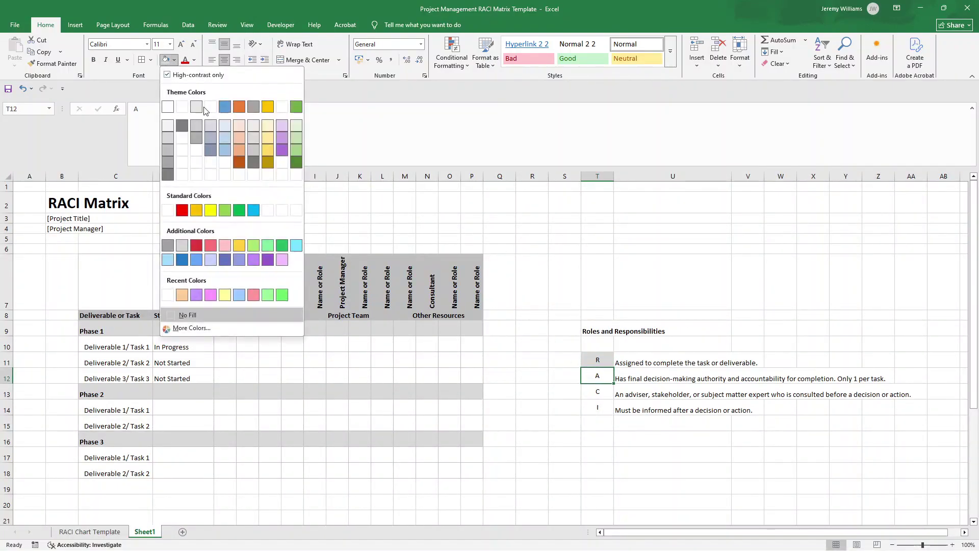
click(241, 106)
Fill the C cell blue and the I cell gold.
click(115, 532)
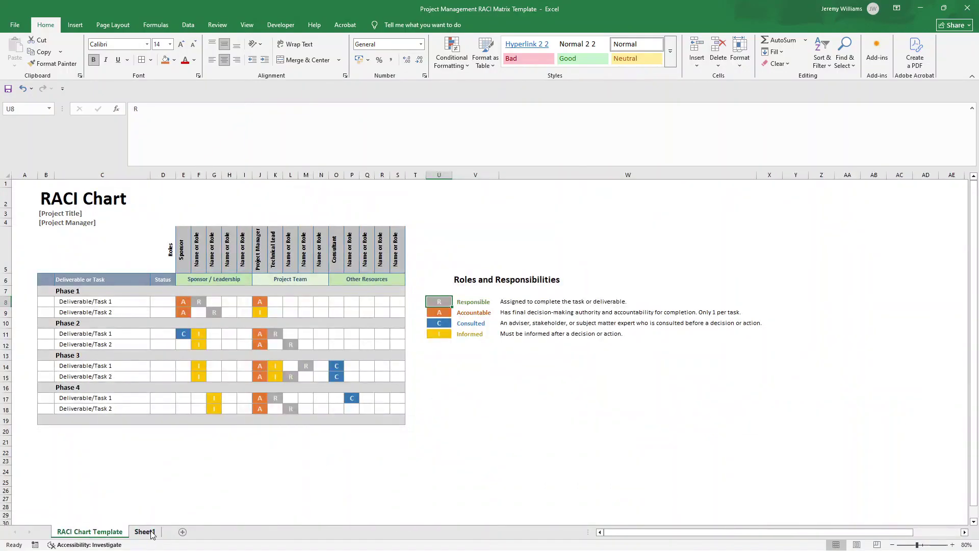
click(145, 531)
click(596, 392)
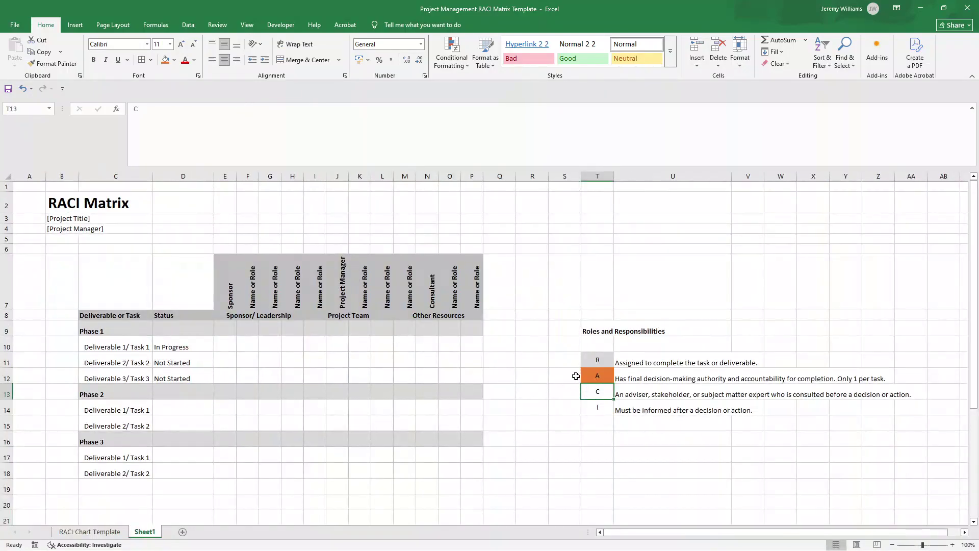
click(175, 61)
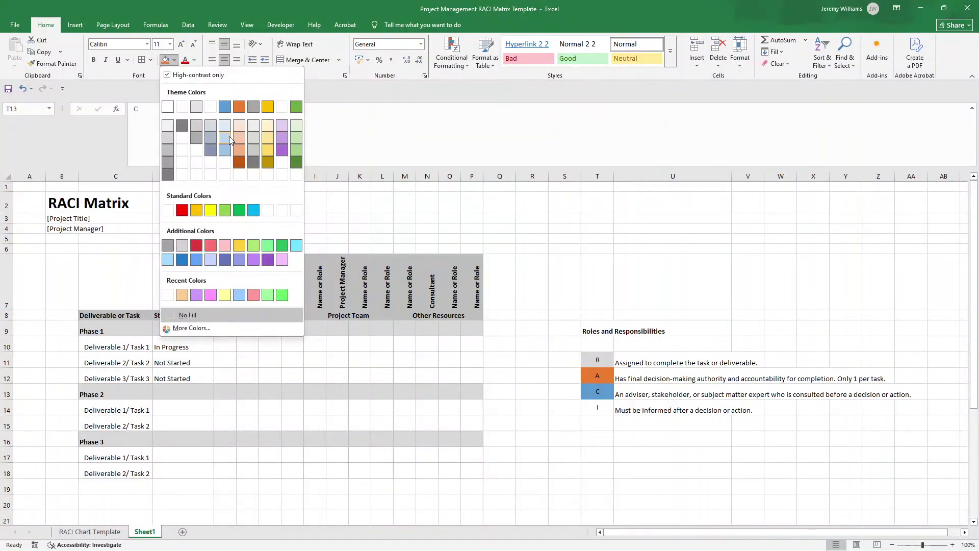
click(182, 260)
click(604, 406)
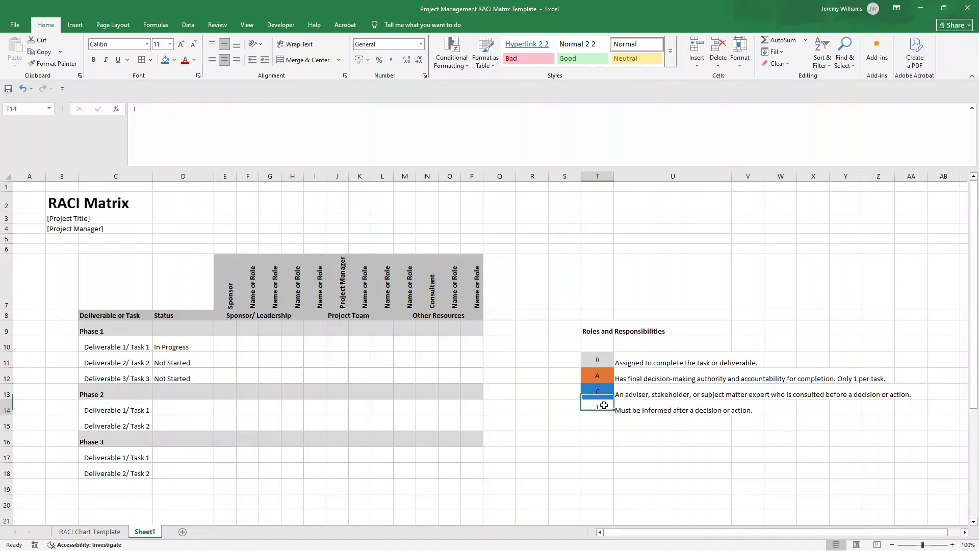
click(174, 60)
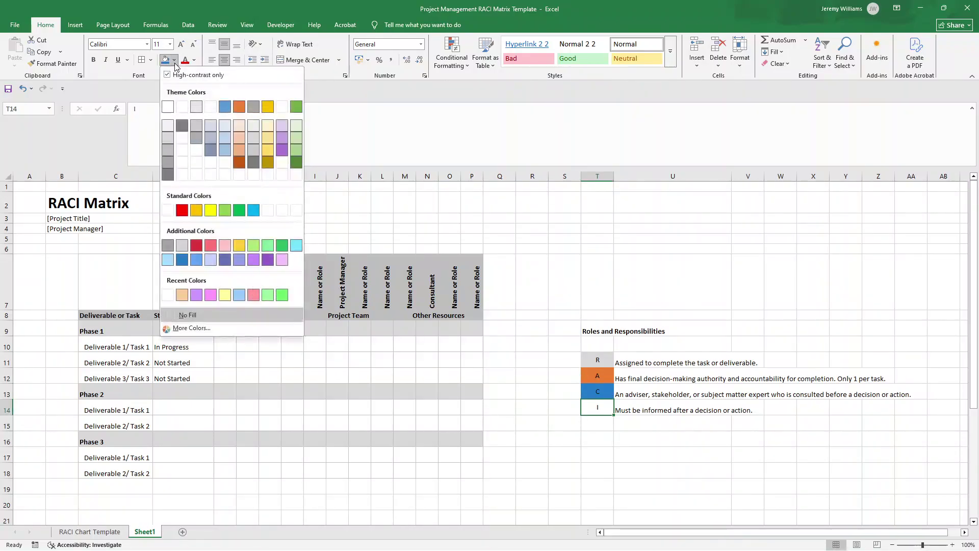
click(195, 211)
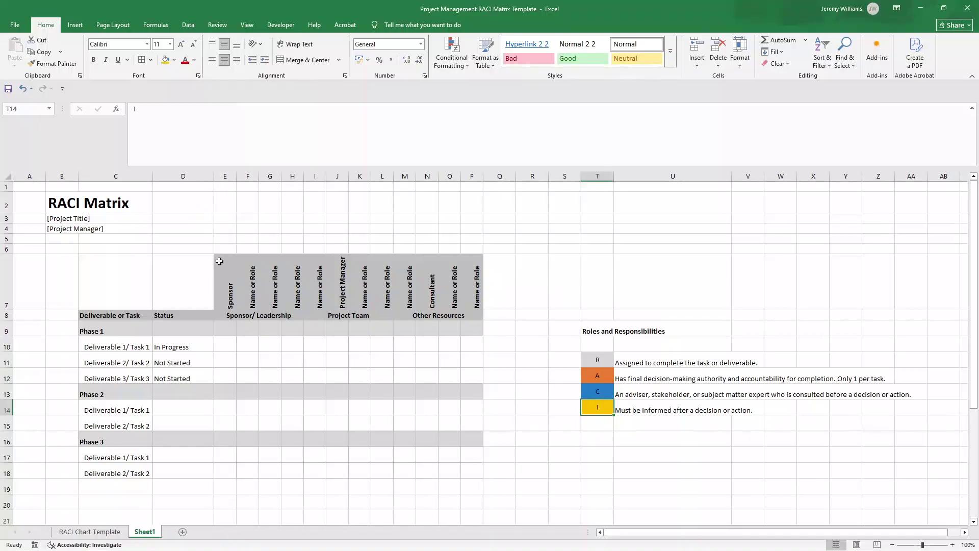
Make the four key letters in T11:T14 bold.
click(125, 533)
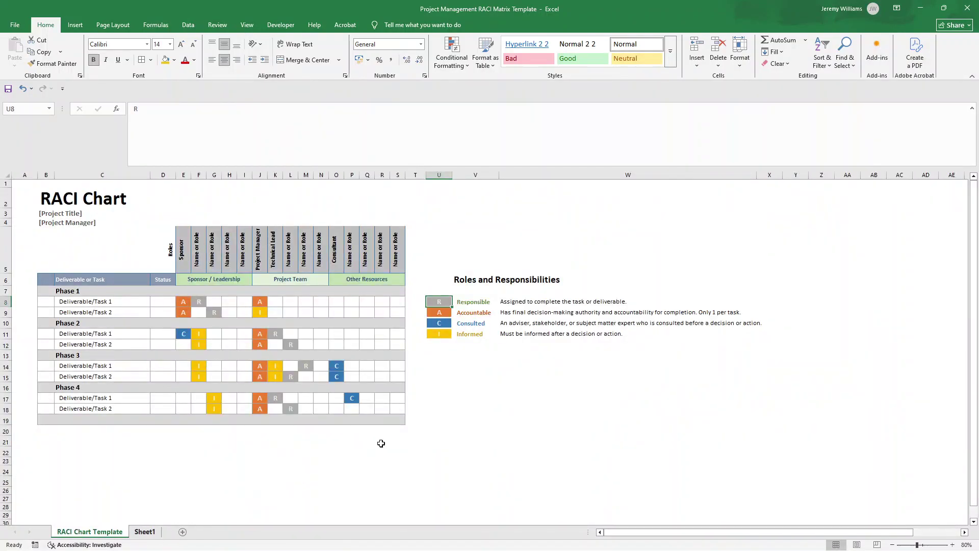
key(ctrl+Page_Down)
click(708, 320)
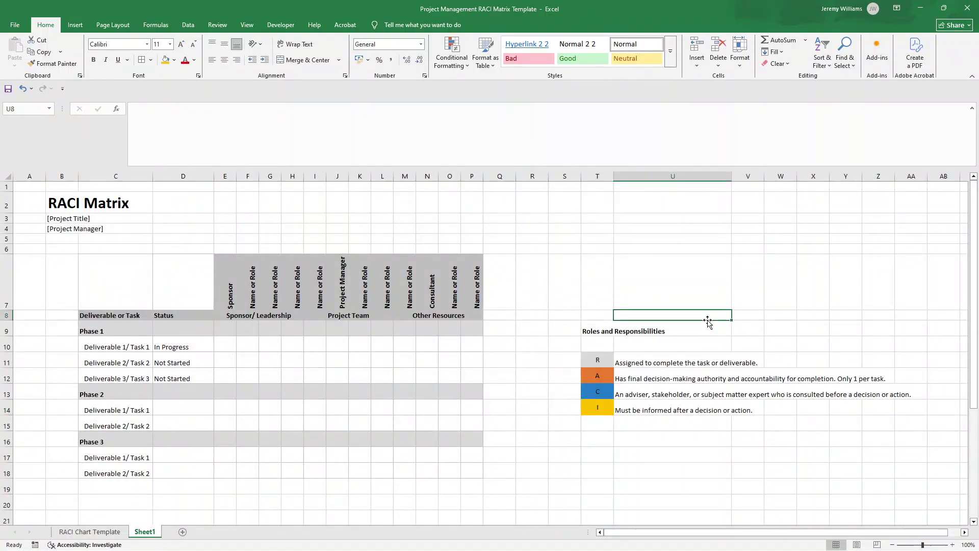
drag(597, 359, 597, 408)
key(ctrl+b)
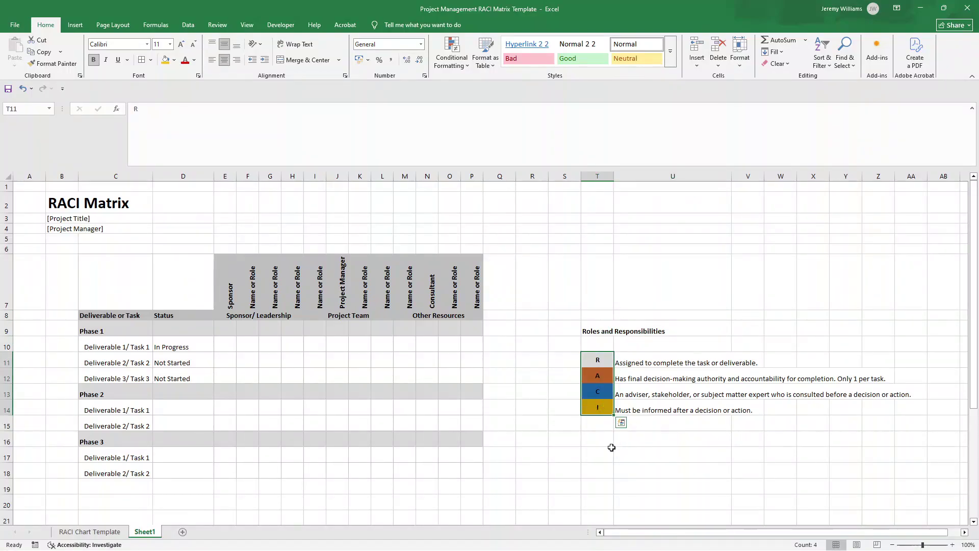
Give the grid E9:P18 a dropdown list validation sourced from legend cells T11:T14.
click(602, 456)
click(266, 342)
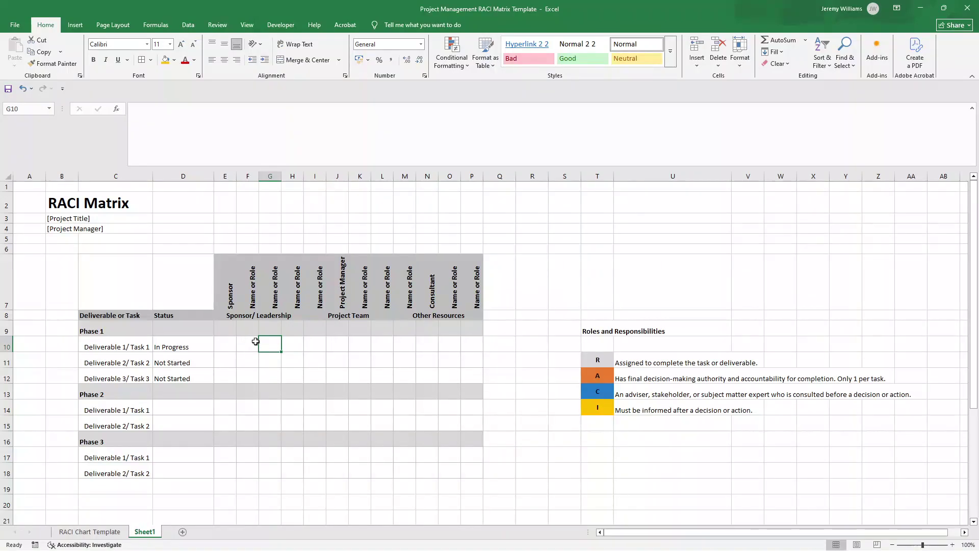
click(187, 323)
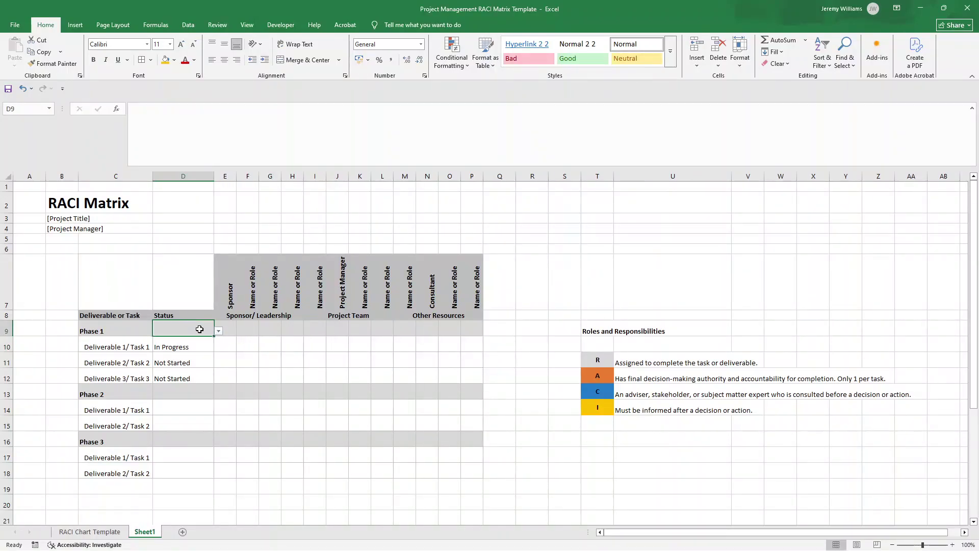
click(223, 339)
click(225, 326)
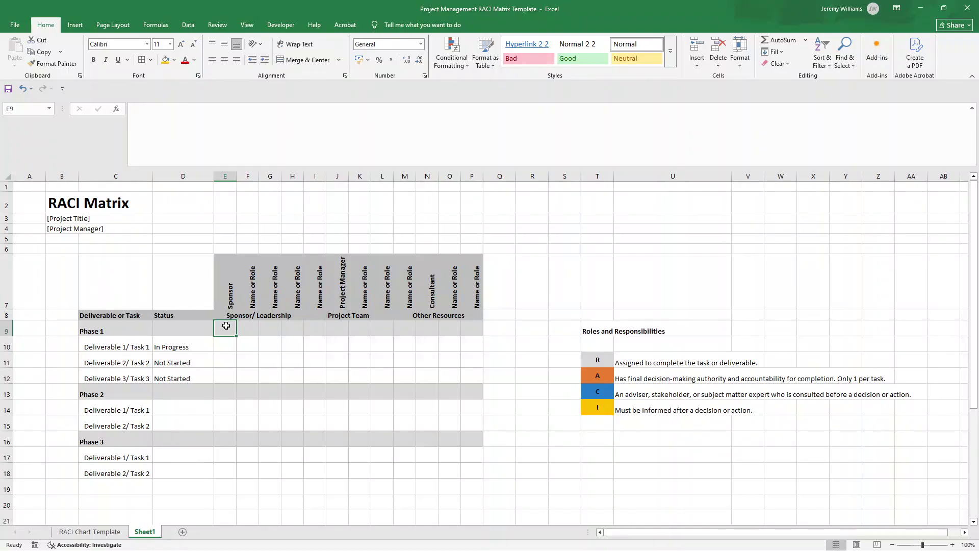
drag(226, 326, 471, 471)
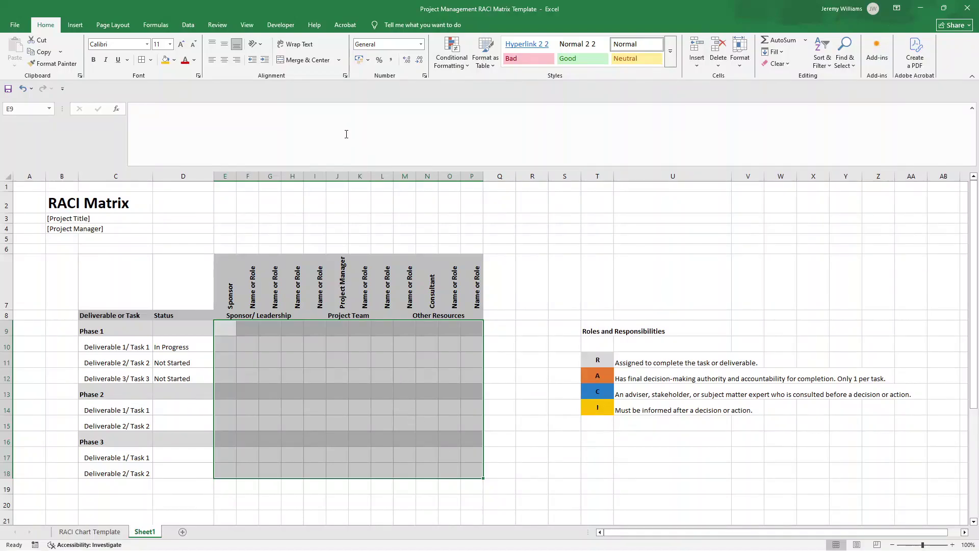
click(188, 24)
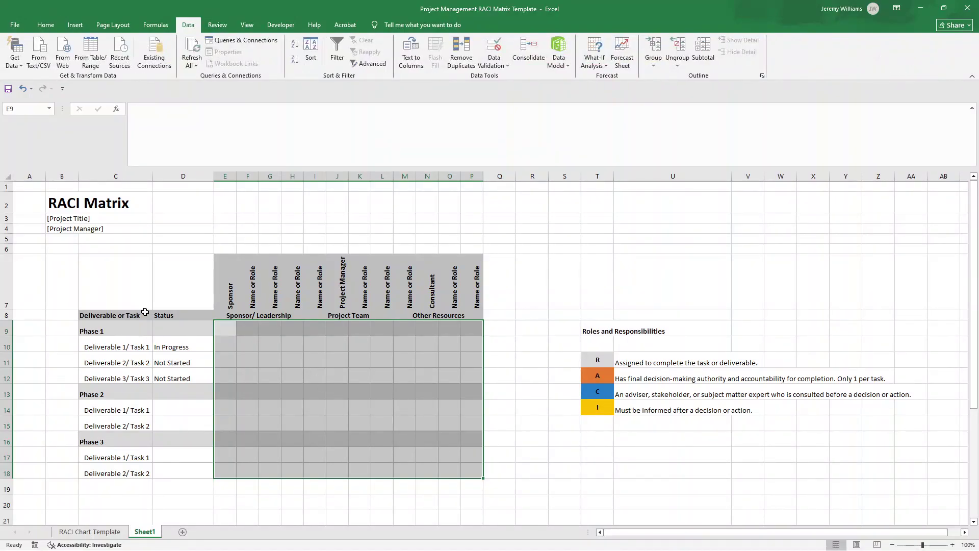
click(497, 64)
click(520, 76)
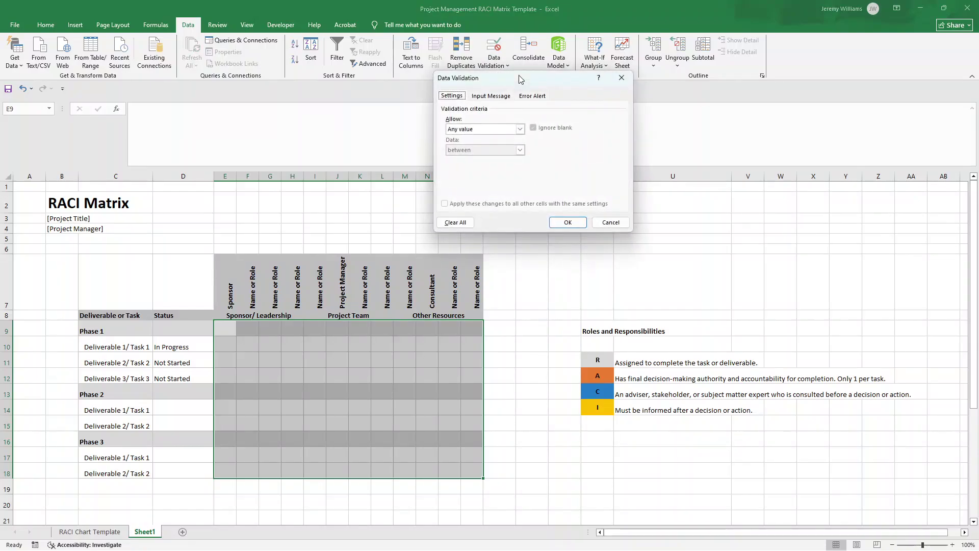
click(469, 130)
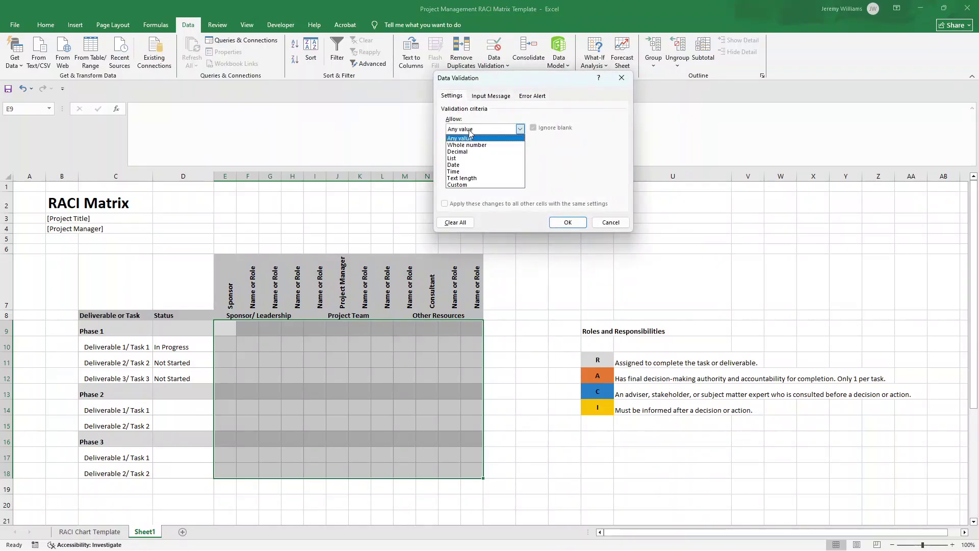
click(474, 158)
click(485, 170)
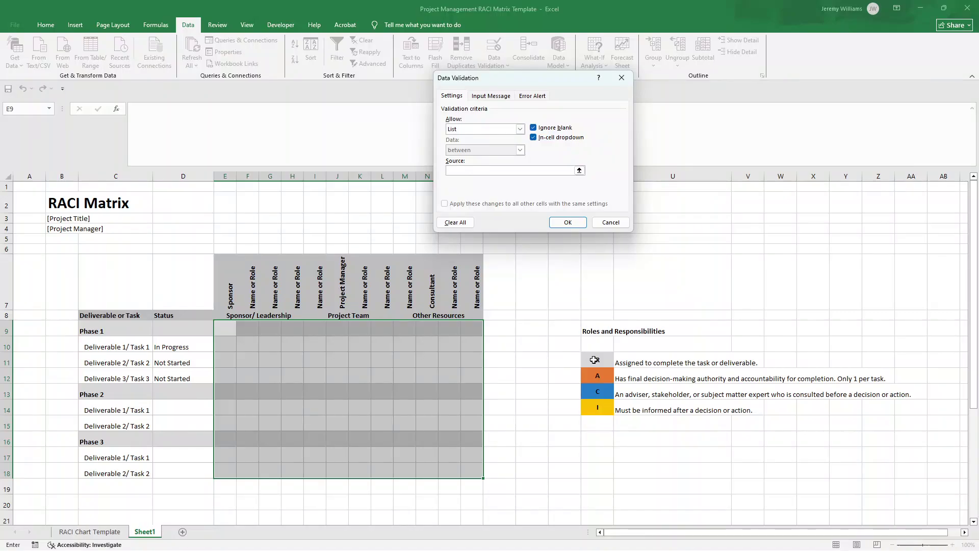
drag(594, 360, 607, 406)
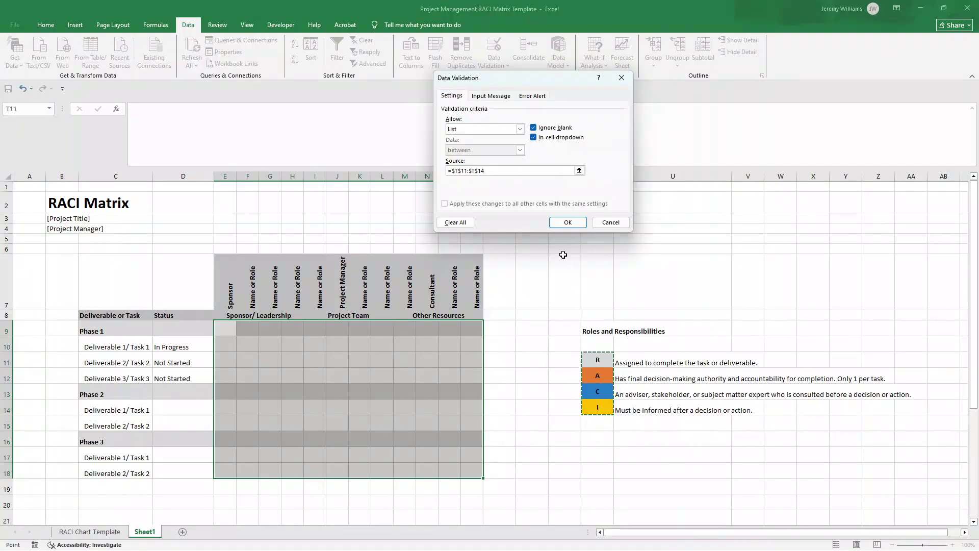
click(567, 222)
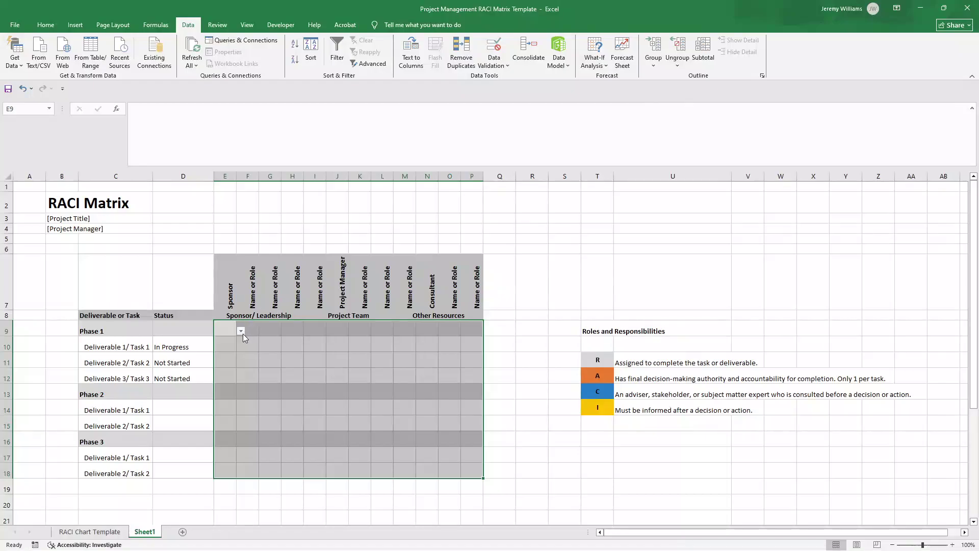
Test the dropdown by choosing A in G10, clear it, and reselect E9:P18.
click(240, 330)
click(241, 330)
click(262, 331)
click(255, 343)
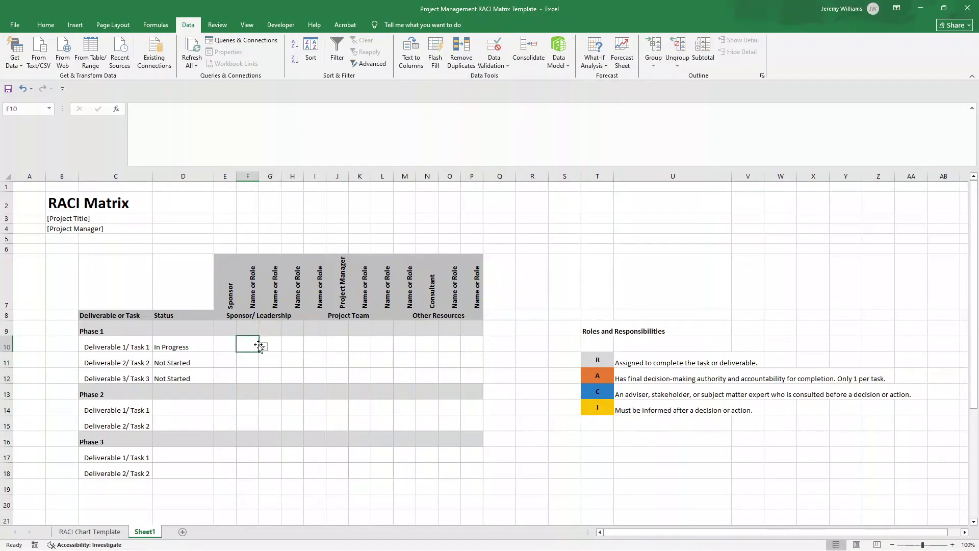
click(264, 346)
click(264, 347)
click(278, 348)
click(286, 348)
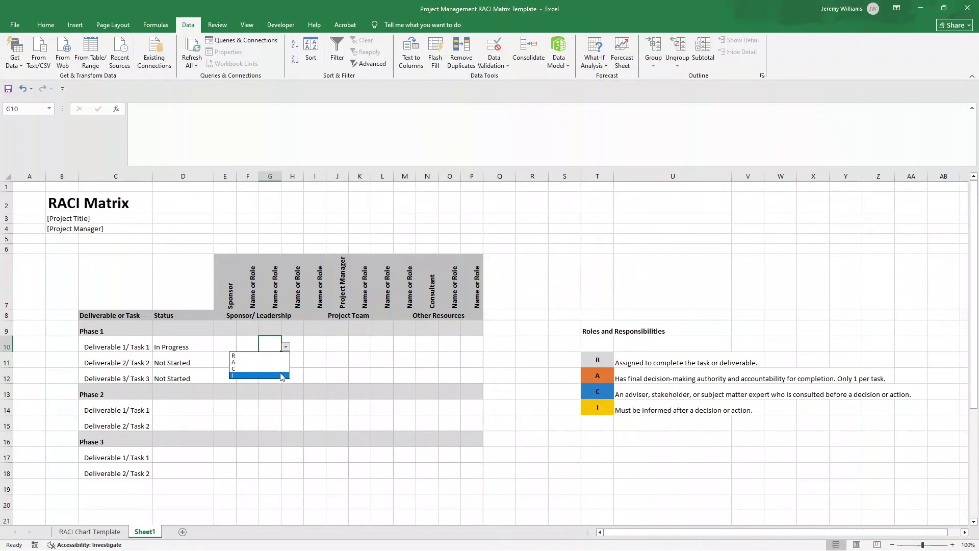
click(278, 364)
click(299, 350)
click(277, 347)
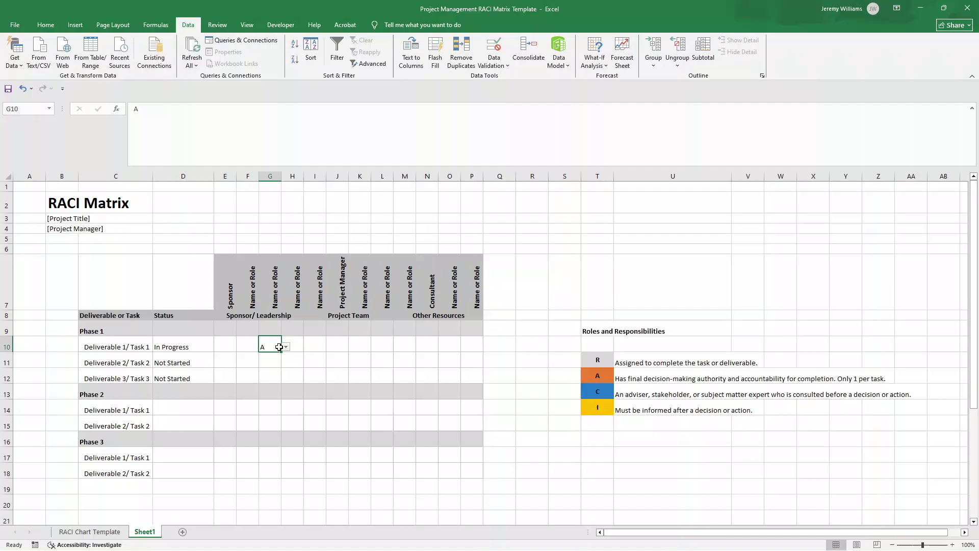
key(BackSpace)
click(230, 331)
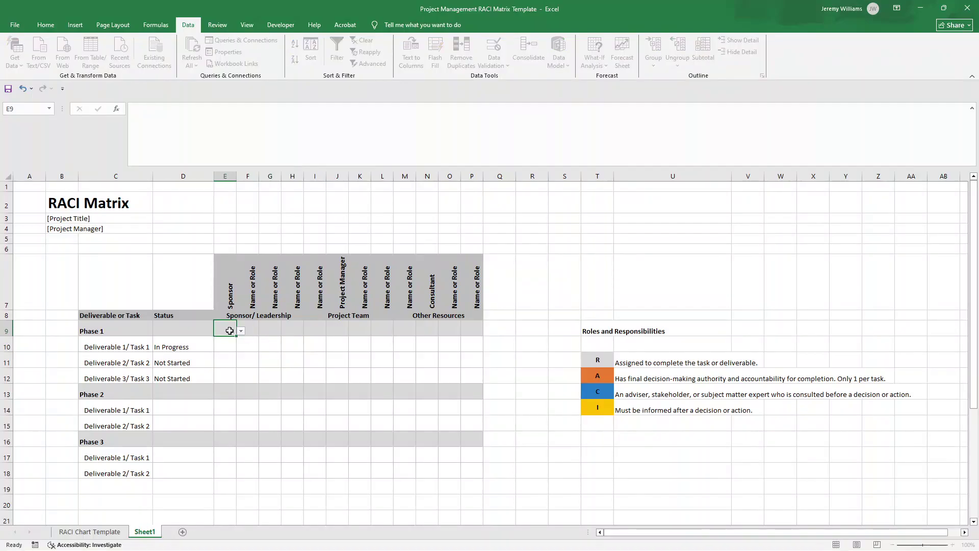
drag(229, 330, 471, 472)
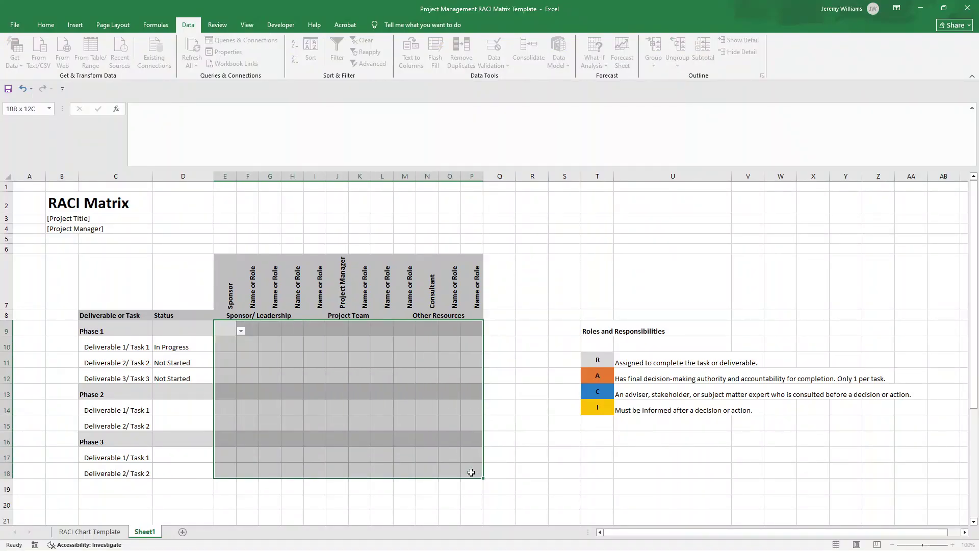
Centre the E9:P18 grid entries both vertically and horizontally.
click(45, 25)
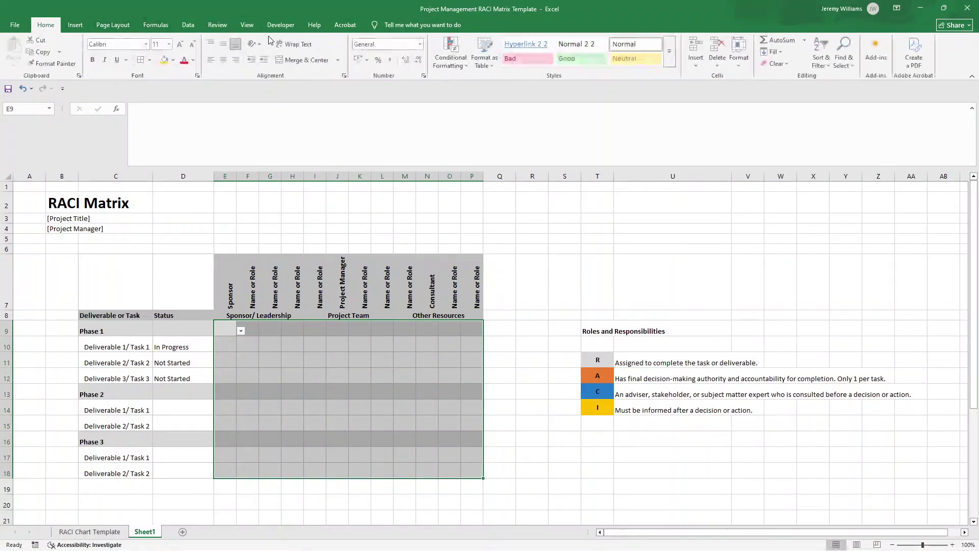
click(225, 45)
click(225, 60)
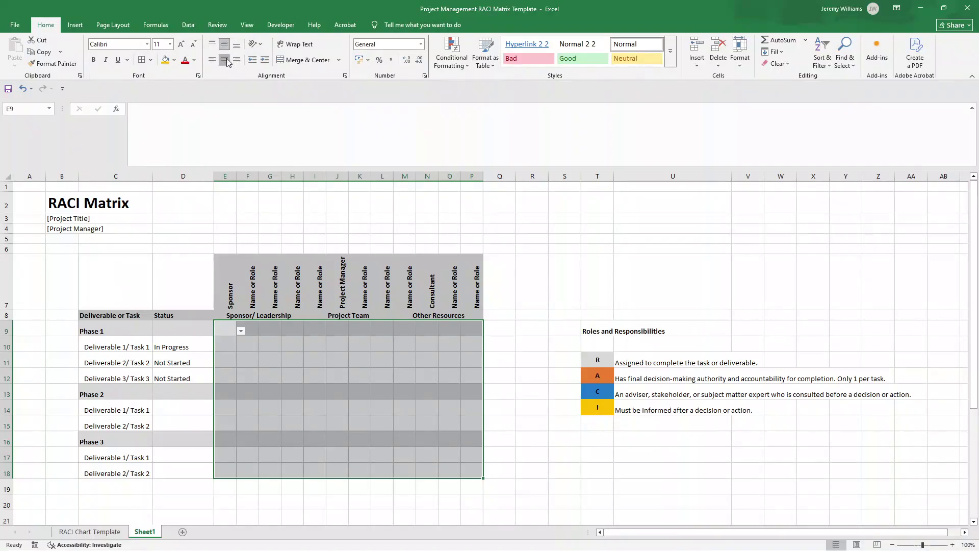
Test G10's dropdown with C, delete it, then select legend cells T11:T14.
click(271, 344)
click(286, 346)
click(270, 367)
key(Down)
key(Right)
key(Right)
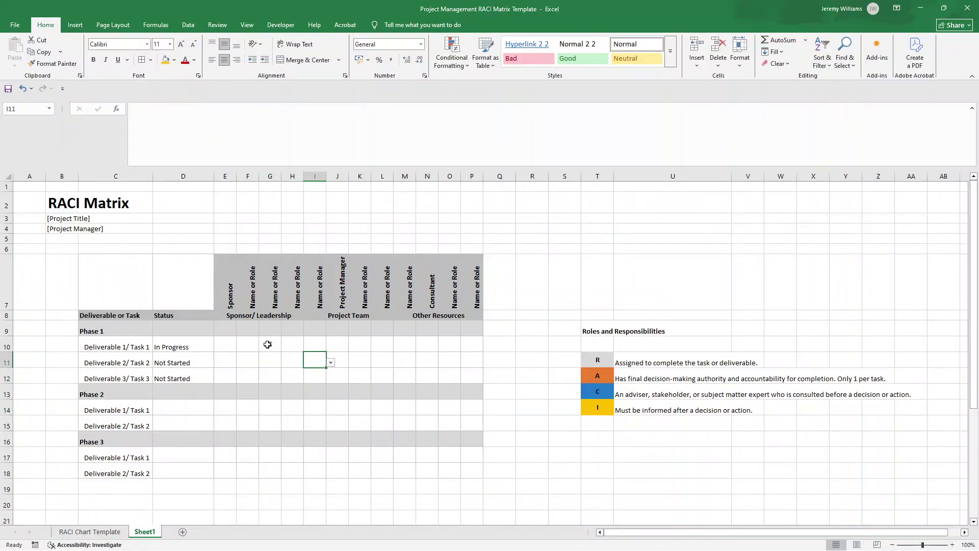
click(275, 345)
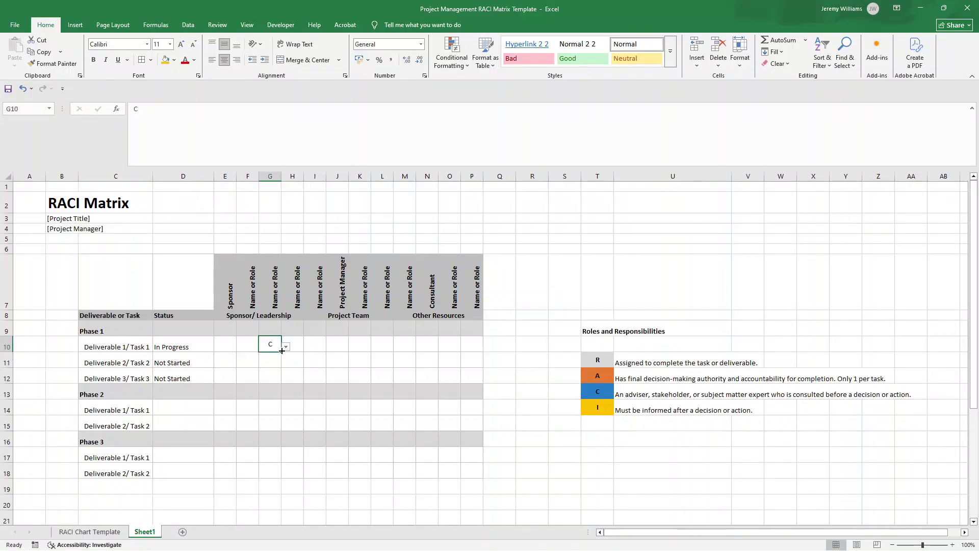
key(Delete)
click(226, 347)
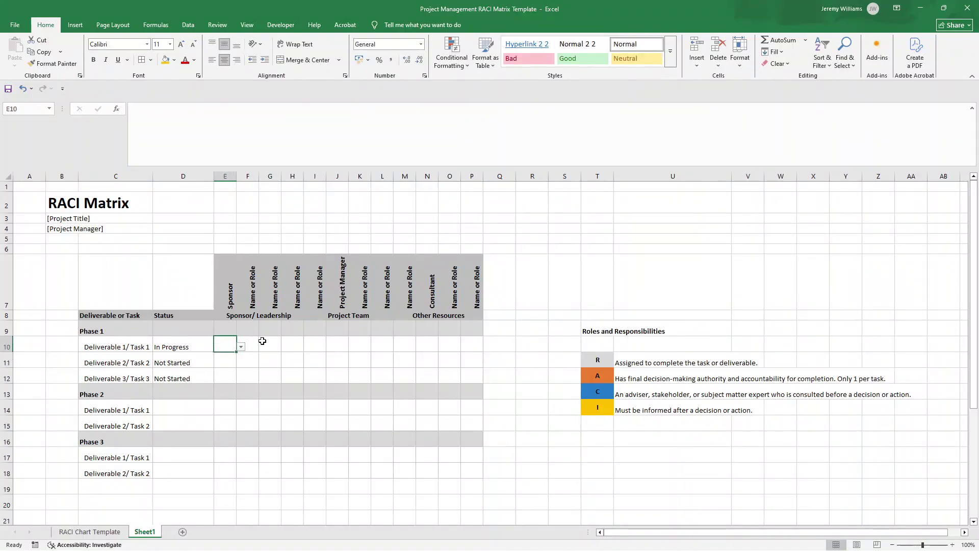
click(248, 347)
drag(608, 360, 610, 408)
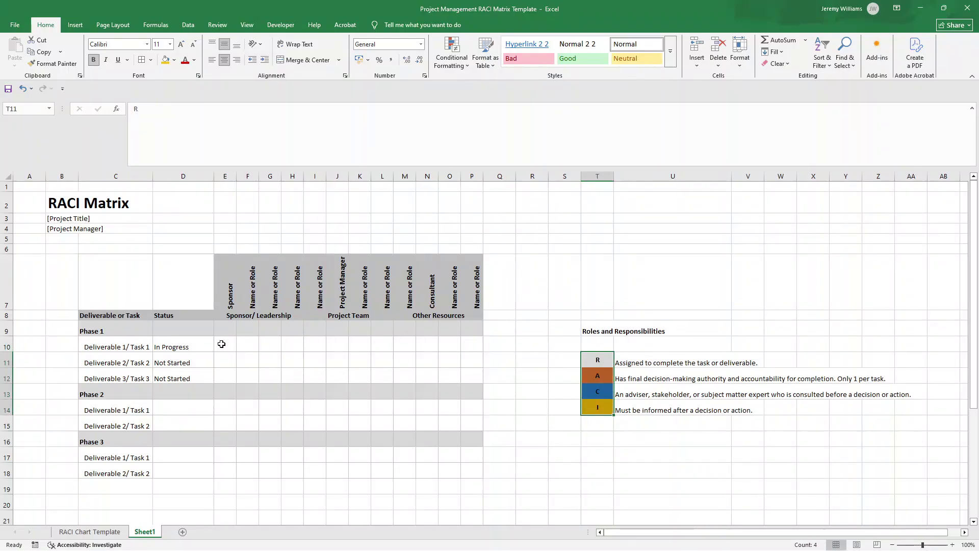
Start a new conditional rule for cells containing the specific text in $T$11.
click(464, 63)
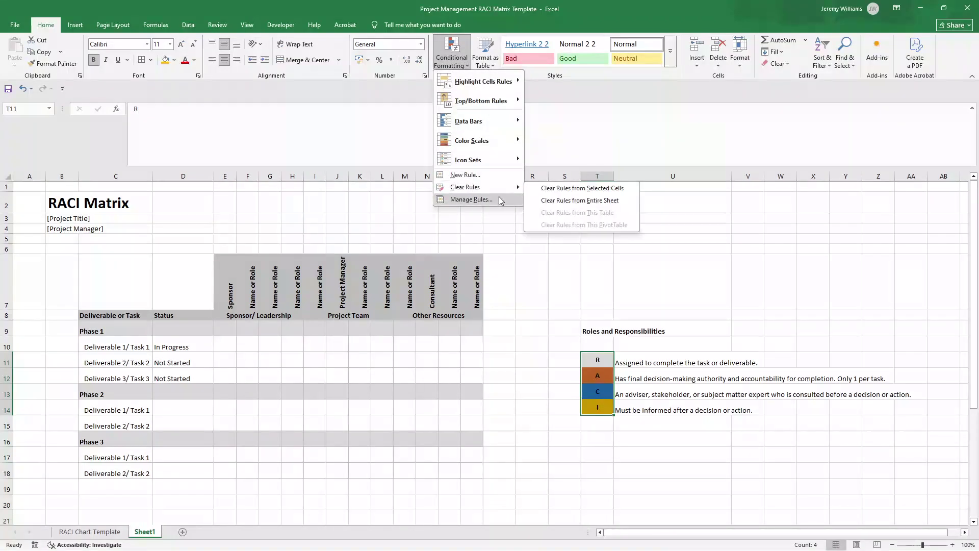
click(495, 176)
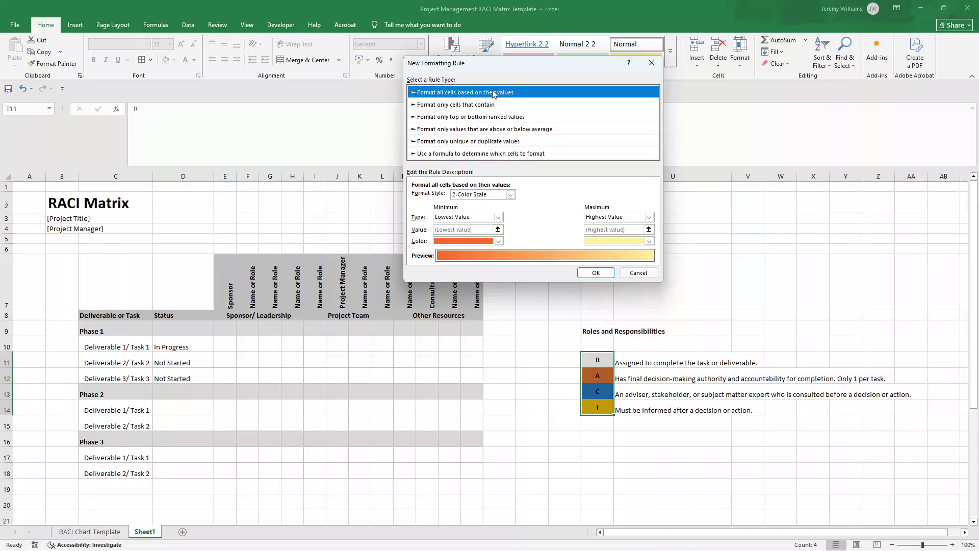
click(450, 105)
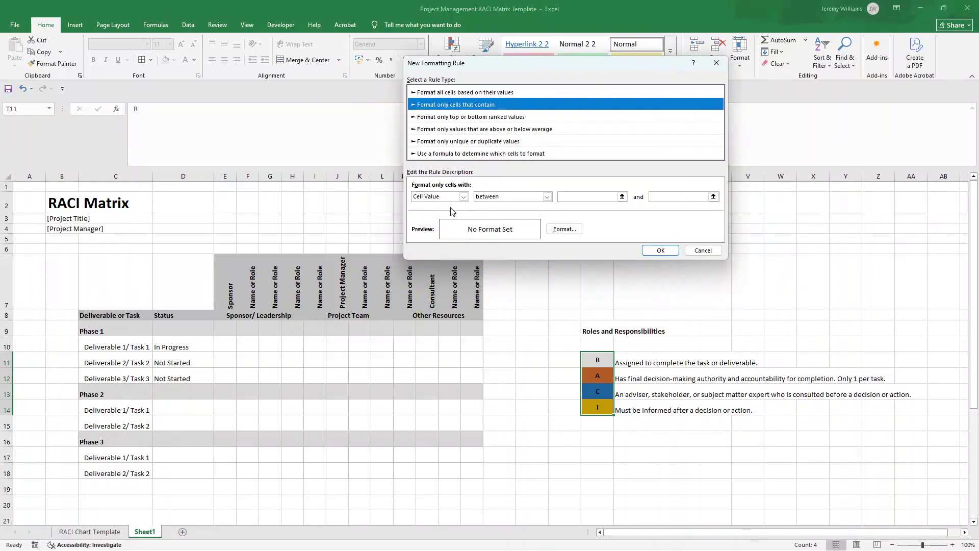
click(464, 198)
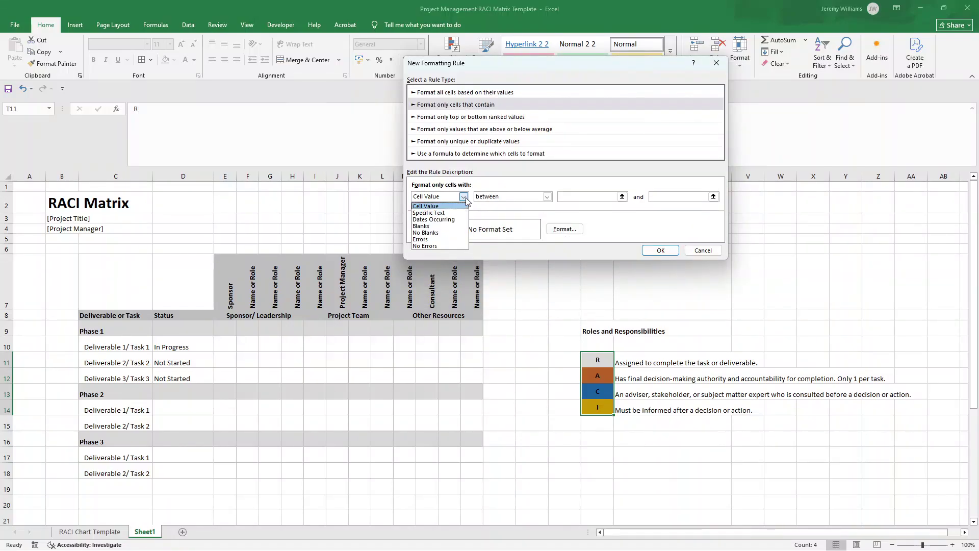
click(457, 213)
click(587, 197)
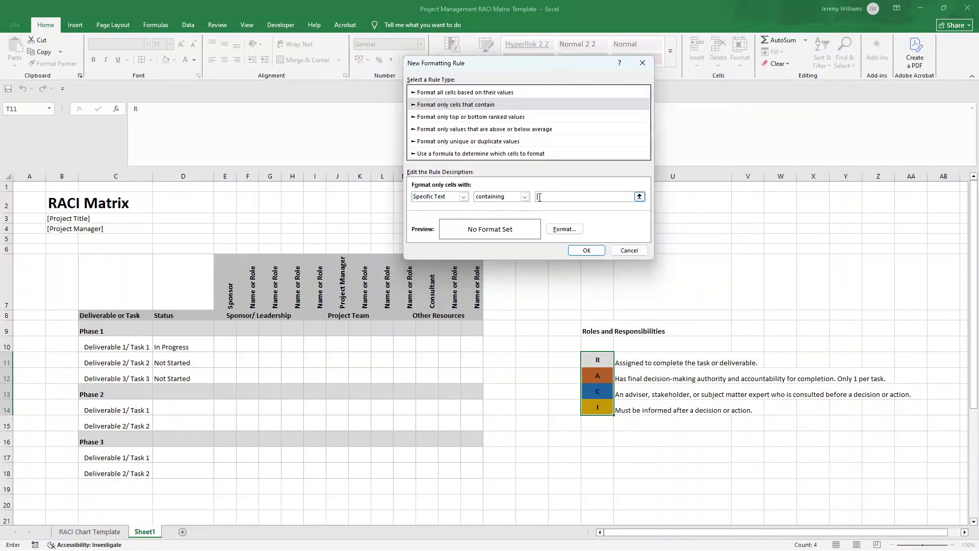
click(599, 360)
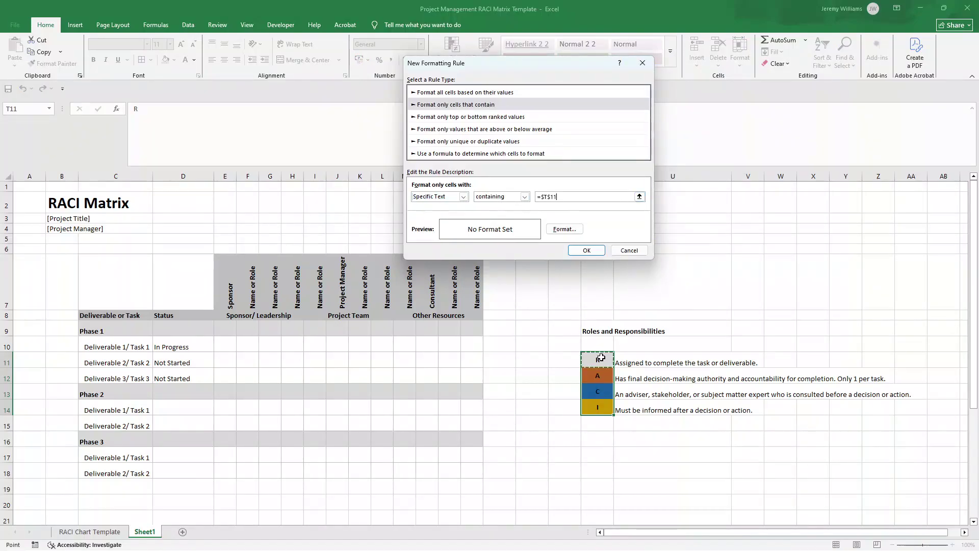
Format matching cells with light grey font and light grey fill, and save the rule.
click(572, 233)
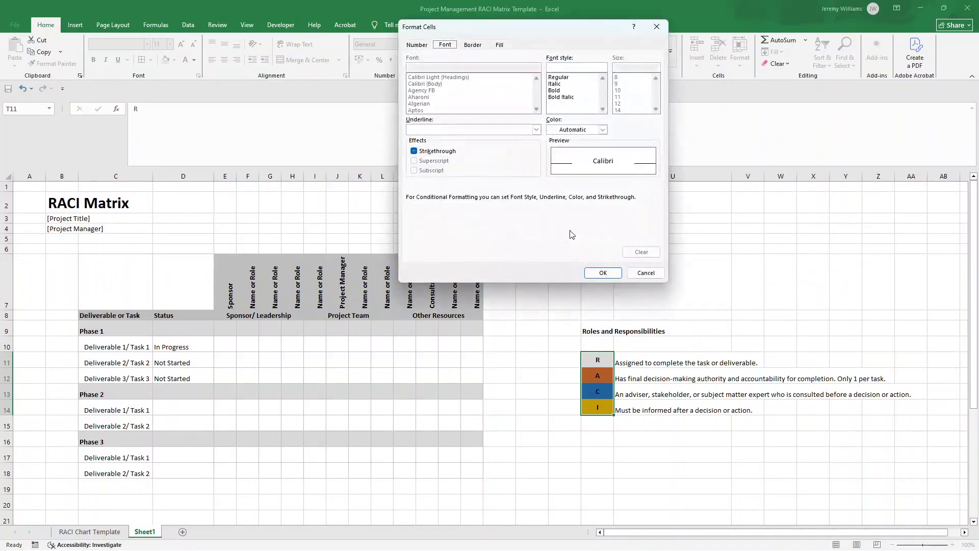
click(600, 129)
click(557, 193)
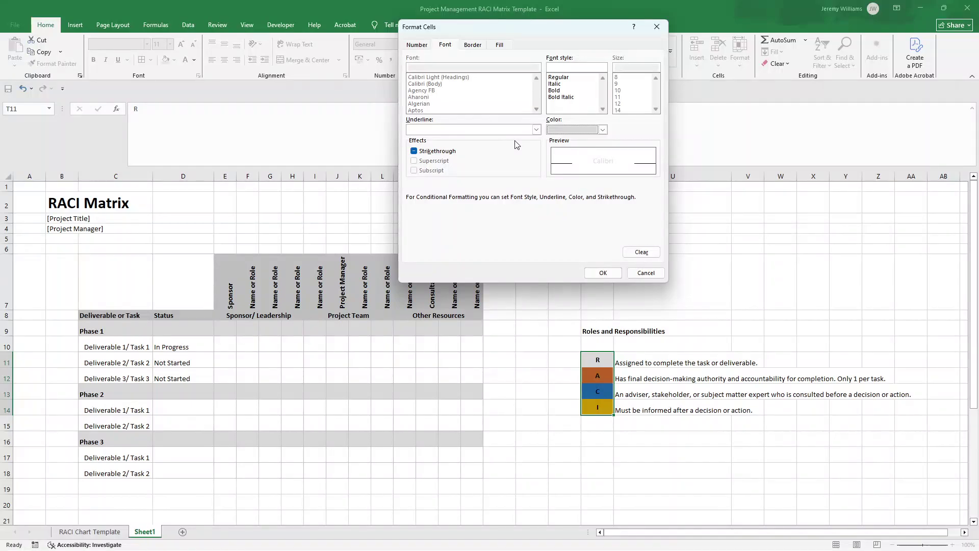
click(475, 45)
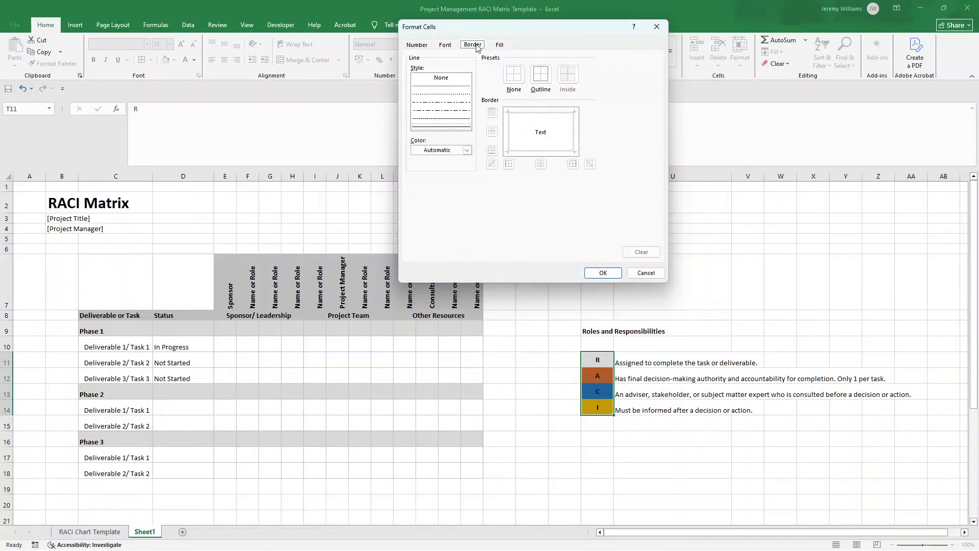
click(500, 45)
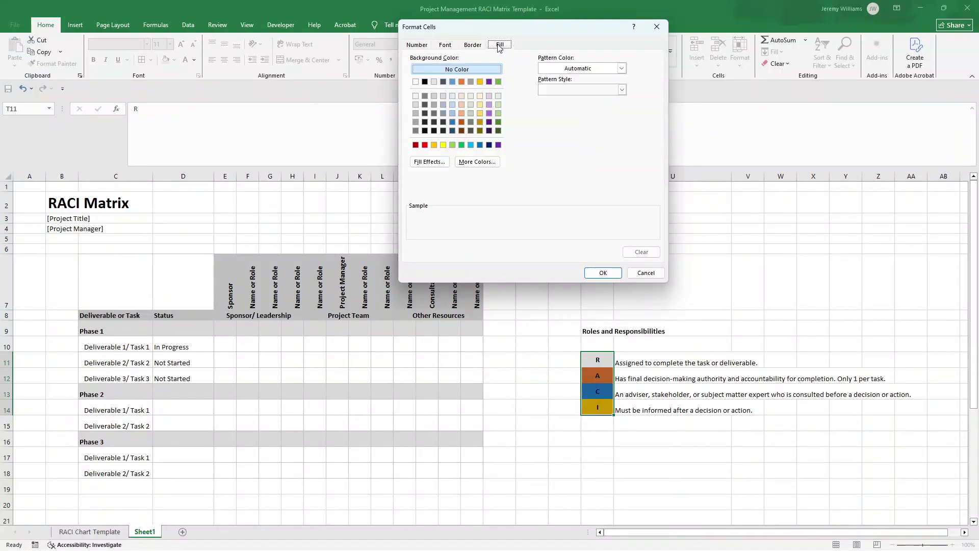
click(434, 82)
click(426, 47)
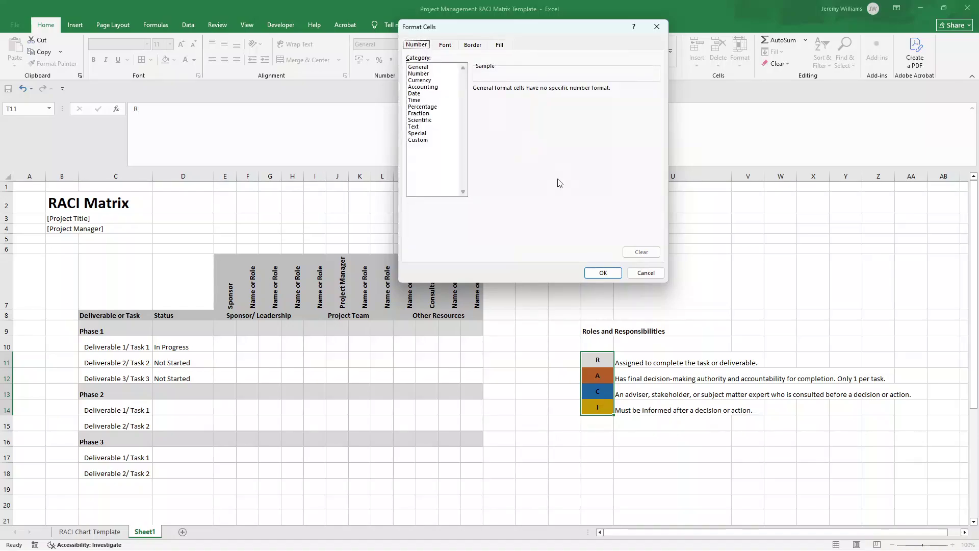
click(606, 273)
click(589, 248)
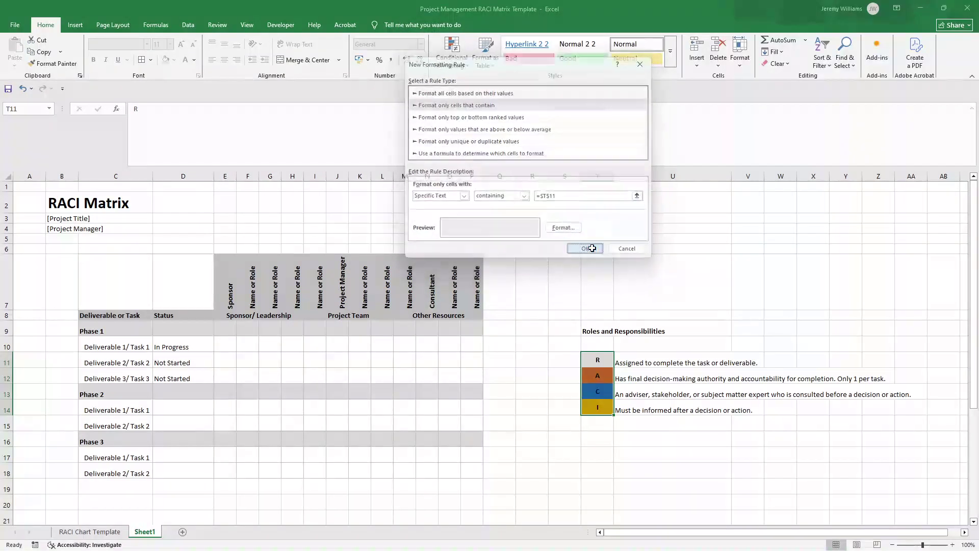
Test the rule by choosing R in E10, then undo the entry.
click(222, 350)
click(241, 347)
click(237, 355)
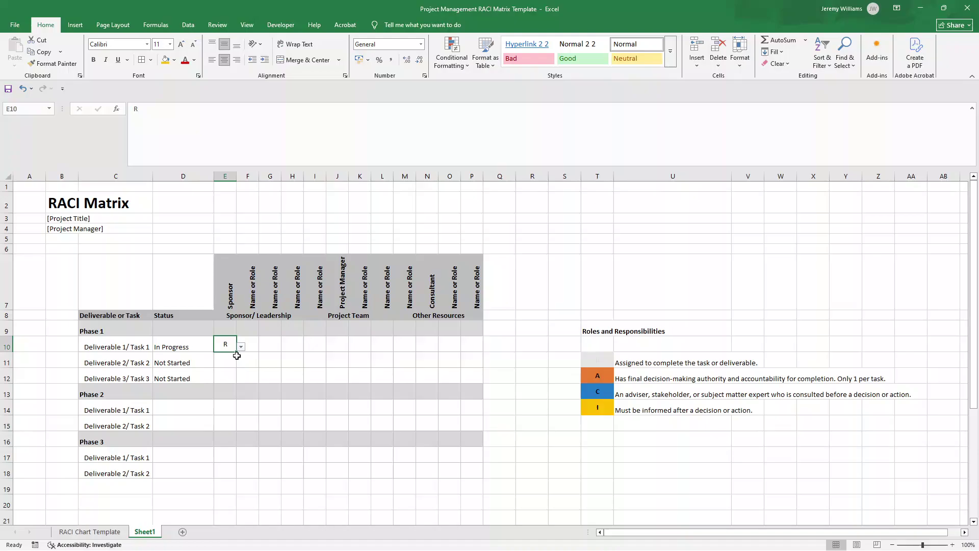
key(ctrl+z)
Change the R rule's Applies to range to $E$10:$P$18 and apply it.
click(439, 66)
click(469, 198)
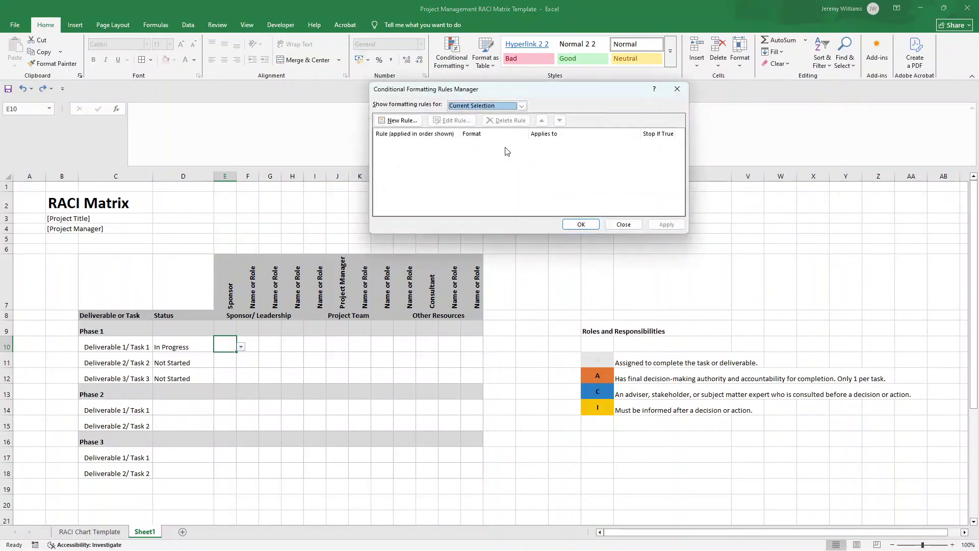
click(521, 106)
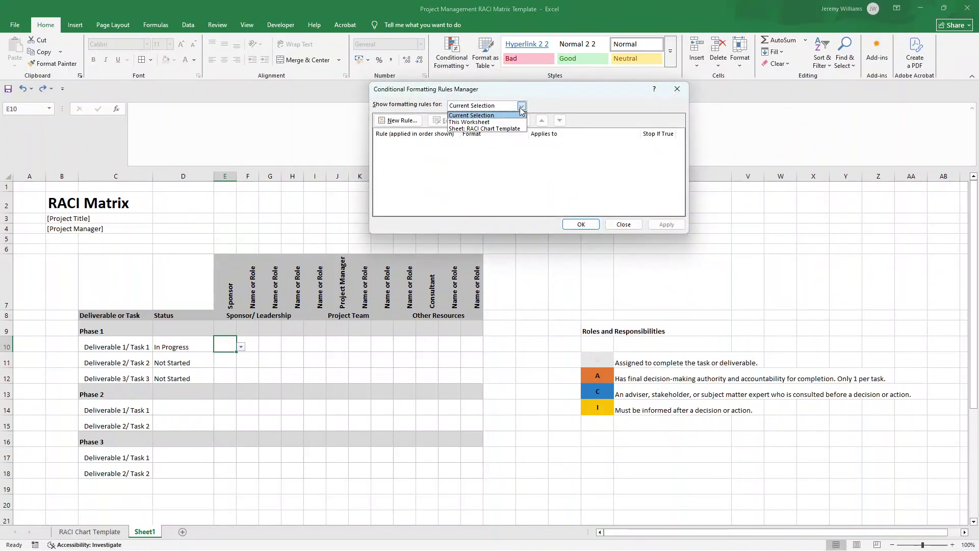
click(505, 122)
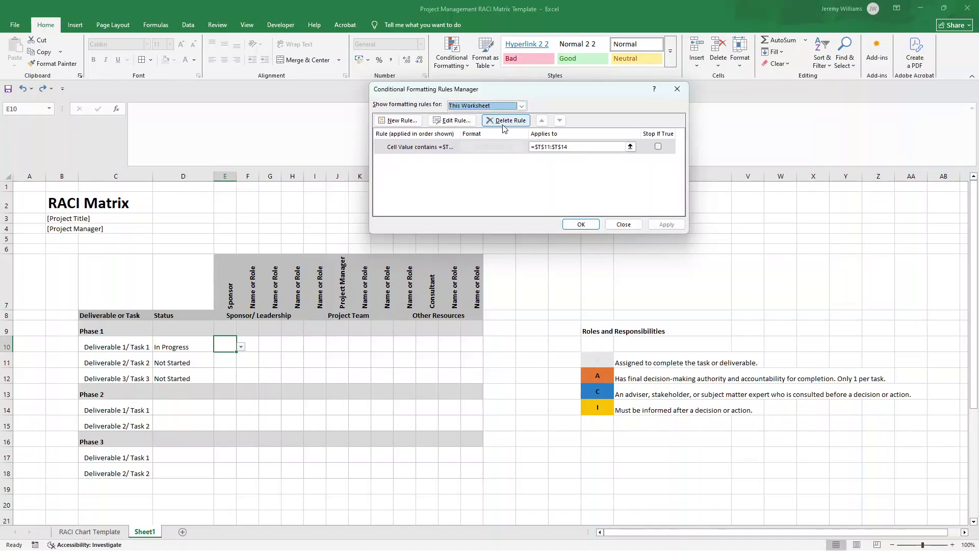
click(573, 148)
drag(572, 147, 534, 147)
key(BackSpace)
drag(225, 344, 480, 475)
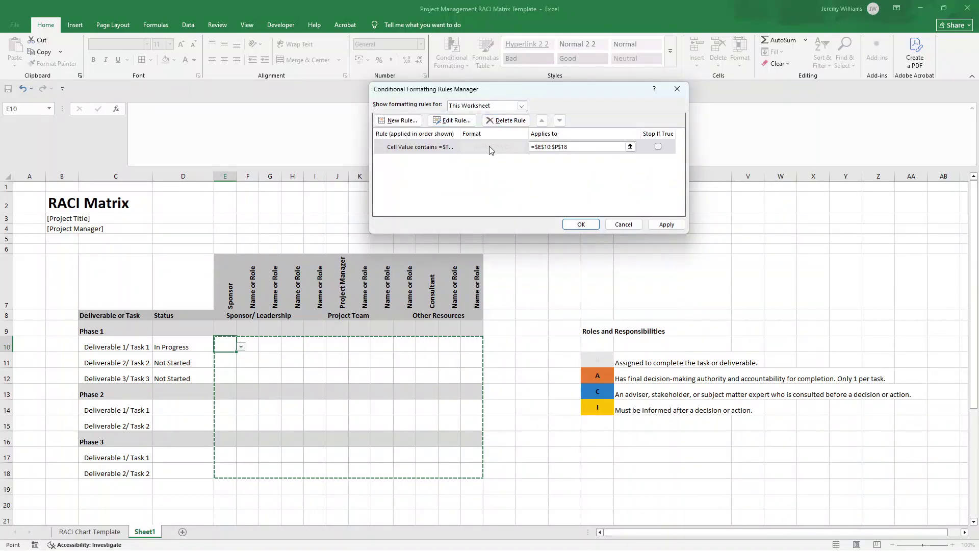
click(661, 226)
click(581, 224)
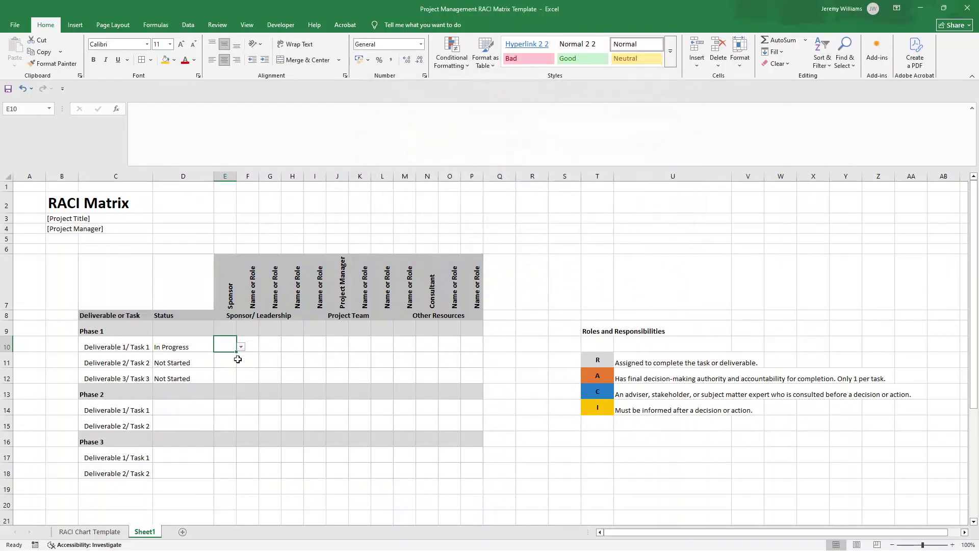
Test E10's dropdown by entering A, then R, to check the grey fill.
click(241, 347)
click(233, 363)
click(241, 347)
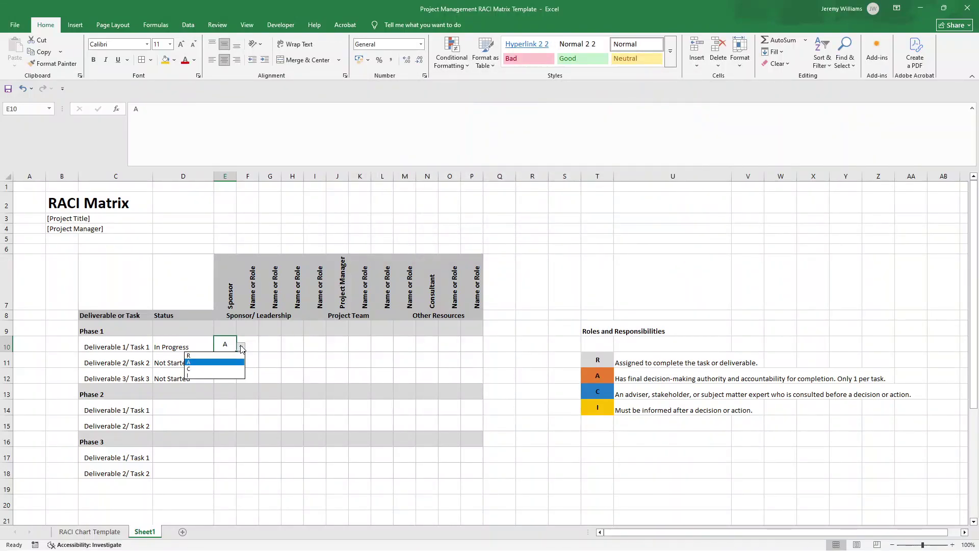
click(193, 355)
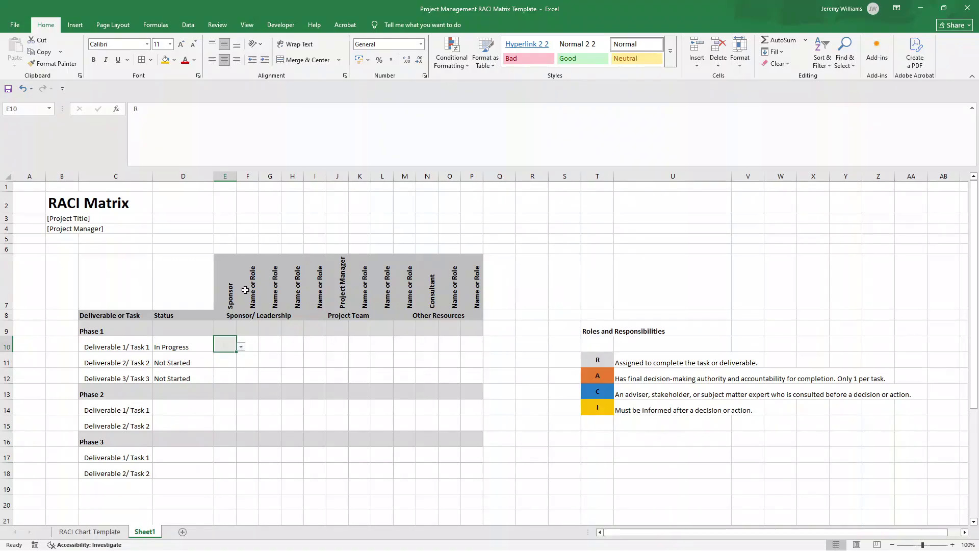
Re-edit the grey R rule's format with the font colour kept automatic, then apply it.
click(453, 61)
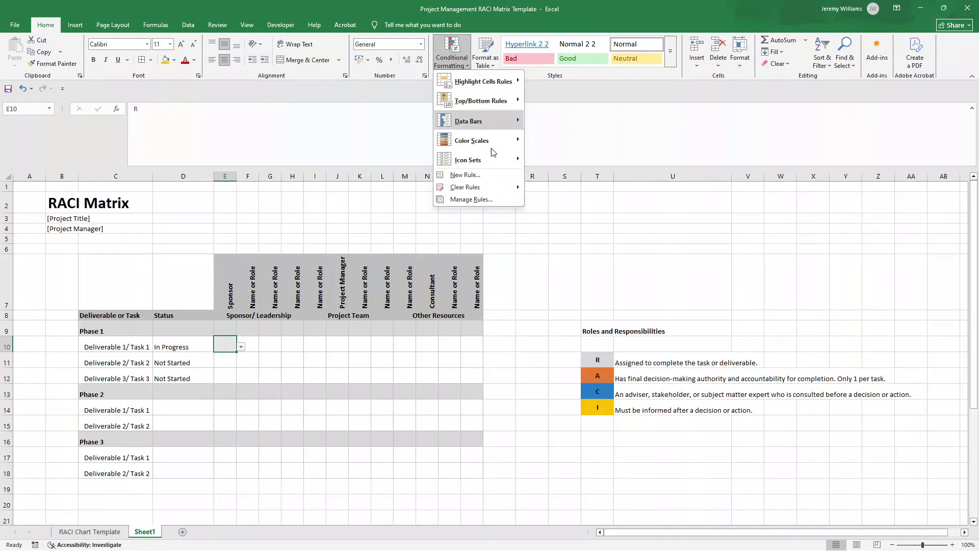
click(491, 198)
double_click(455, 149)
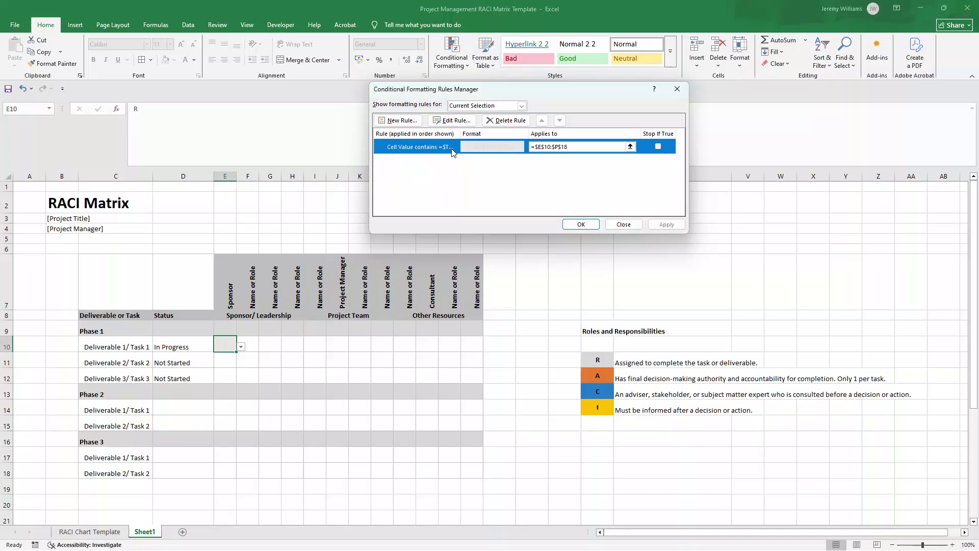
click(564, 229)
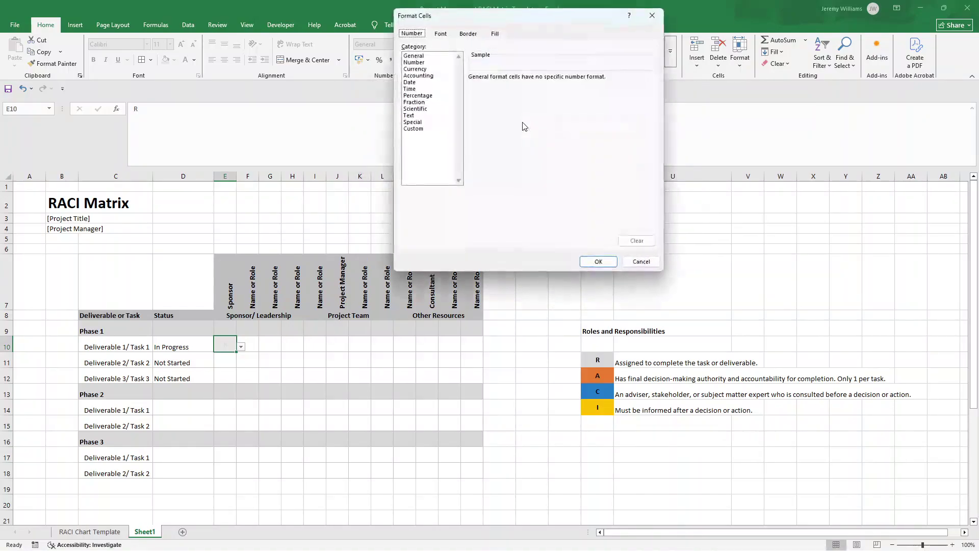
click(447, 35)
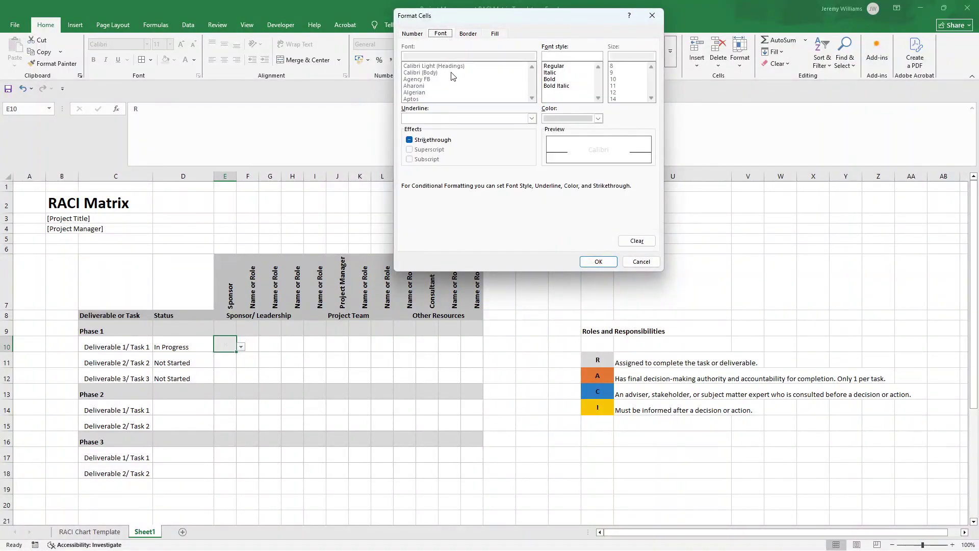
click(588, 116)
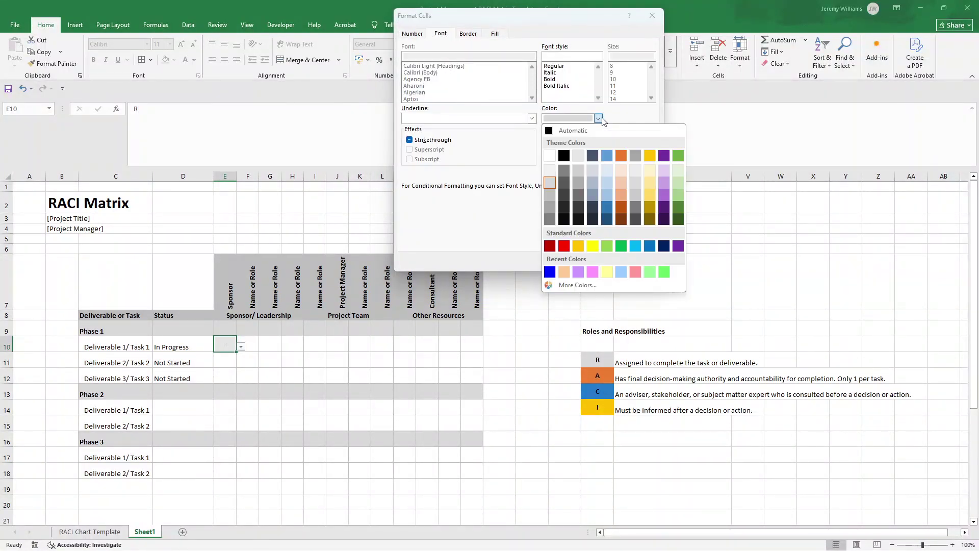
click(564, 133)
click(475, 35)
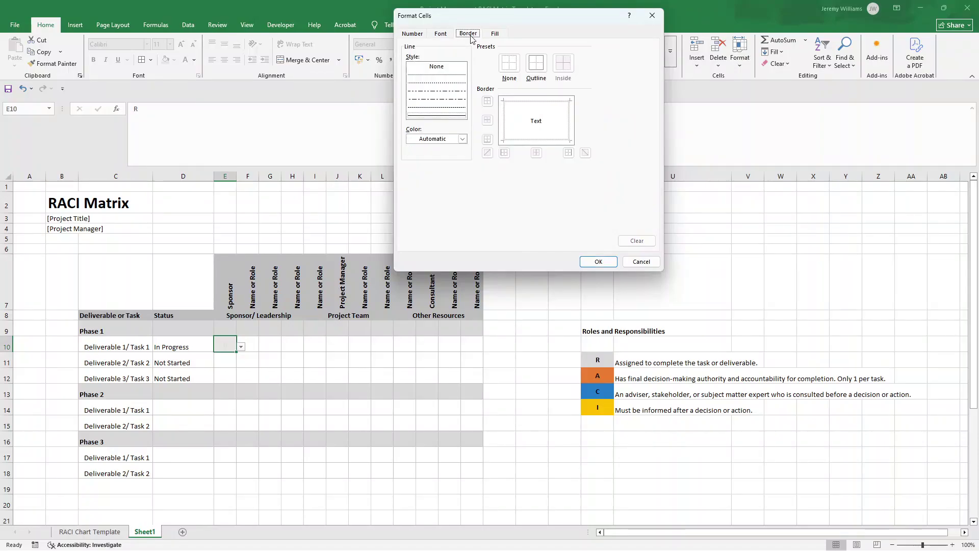
click(487, 34)
click(600, 262)
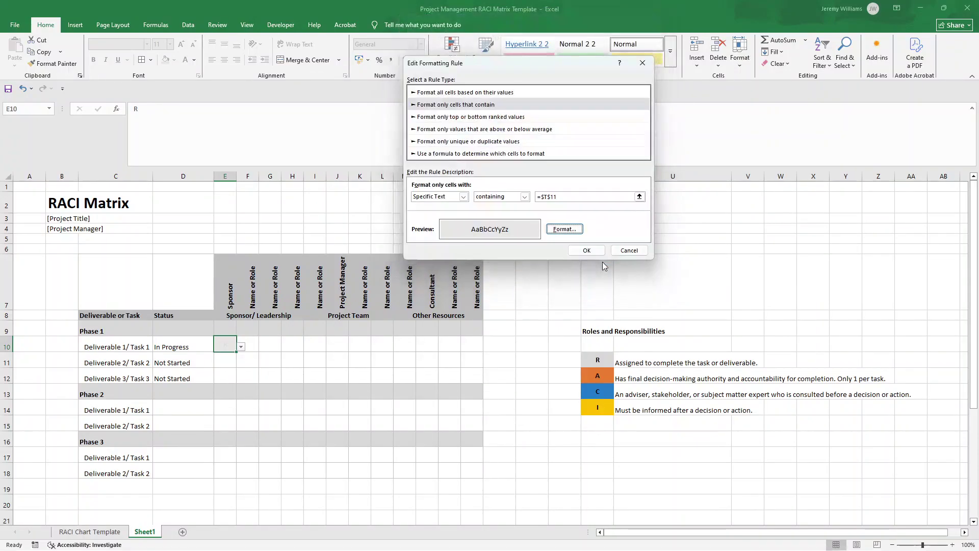
click(587, 250)
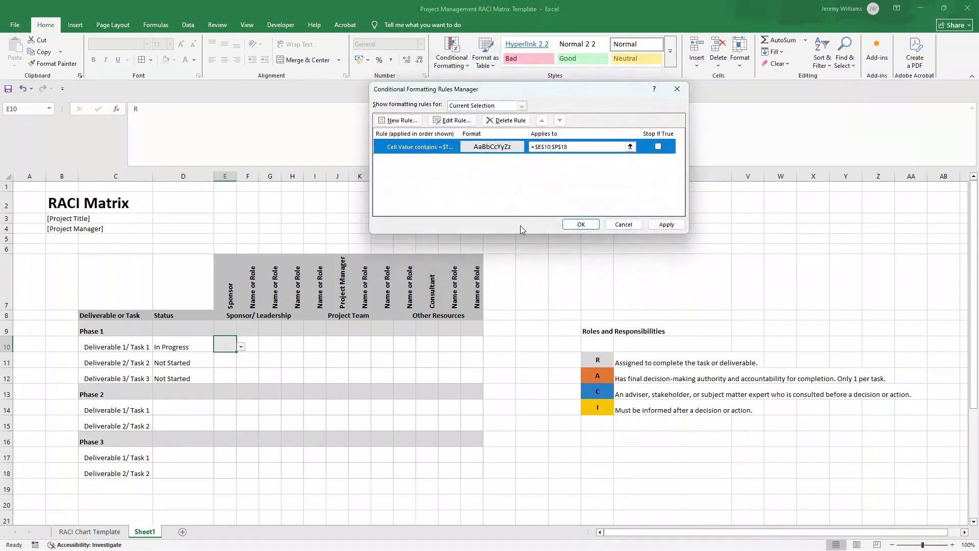
click(663, 224)
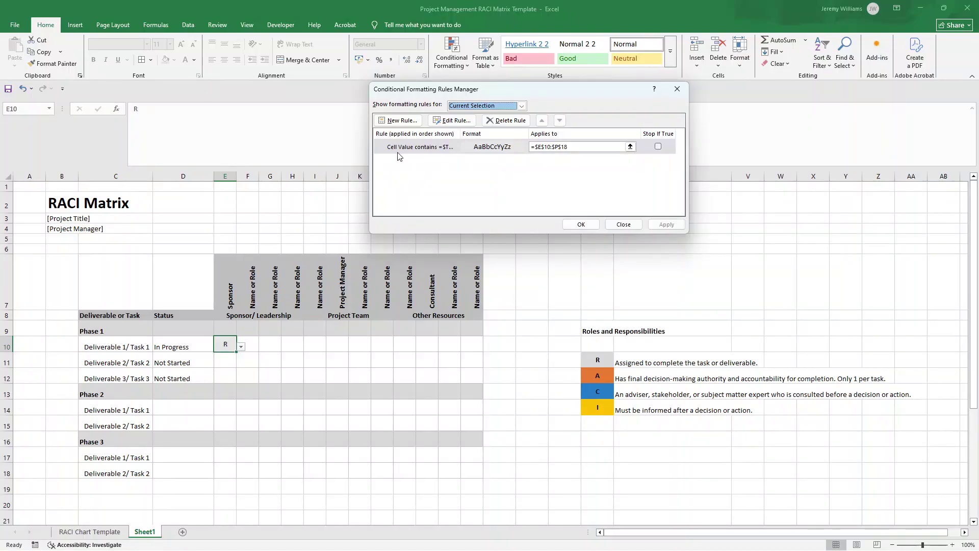
Make the R rule's text Bold and apply the updated rule.
click(413, 147)
click(451, 120)
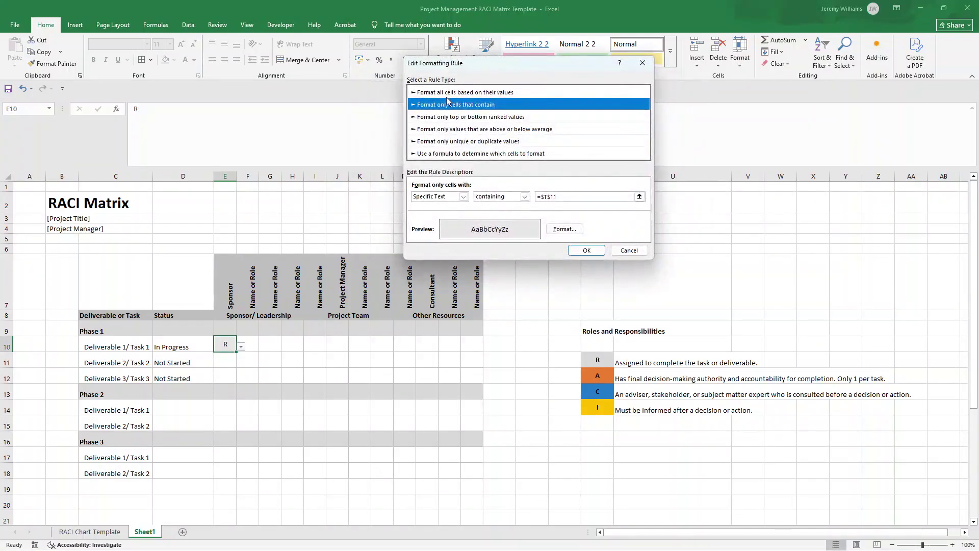
click(564, 229)
click(440, 33)
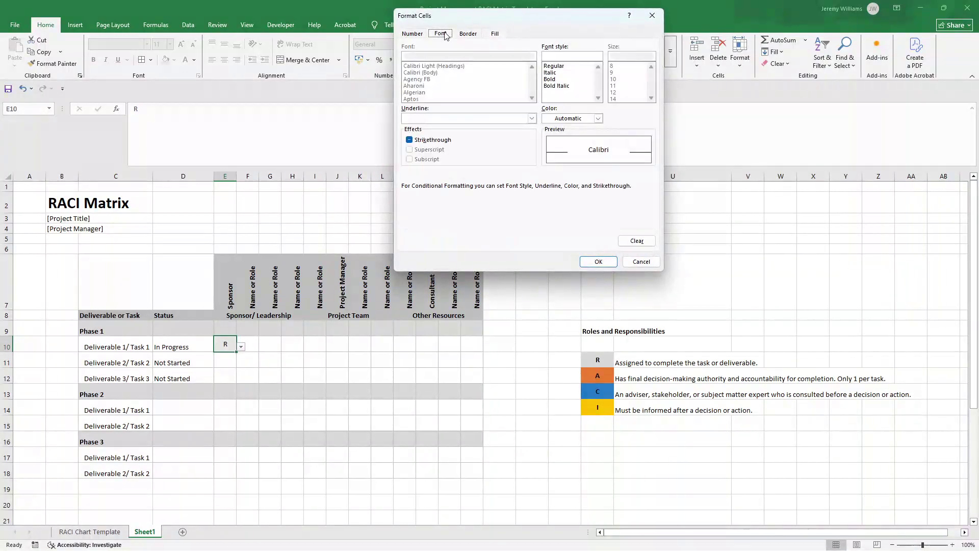
click(570, 80)
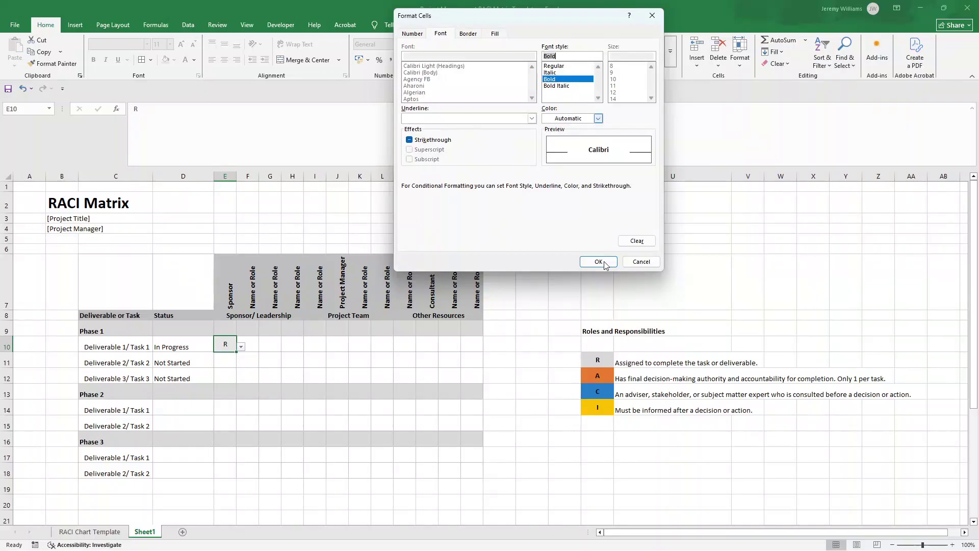
click(601, 262)
click(591, 249)
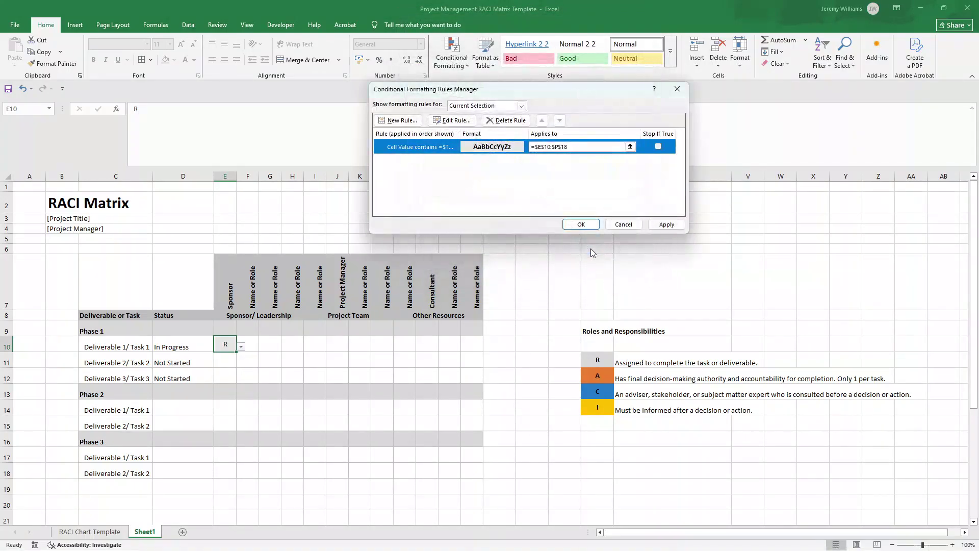
click(667, 225)
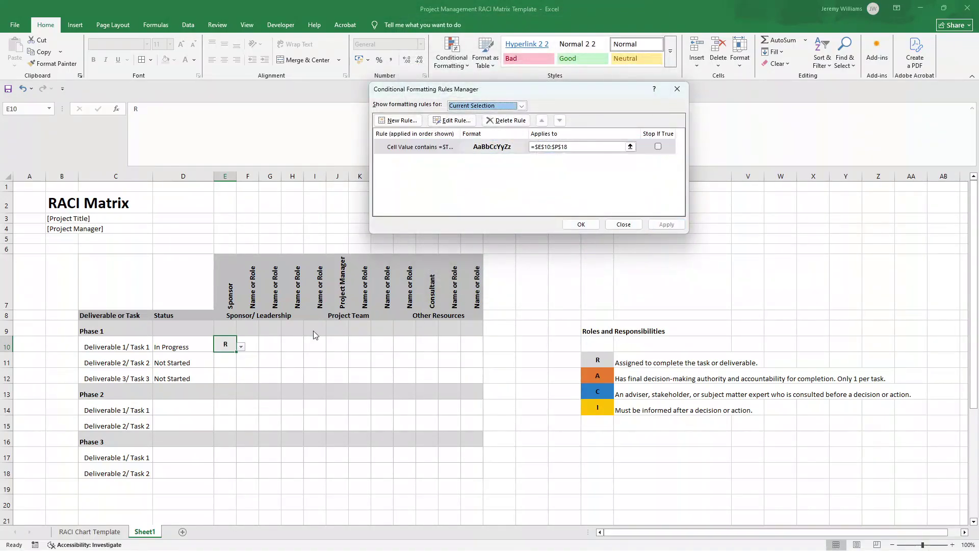
Close the rules list and set N11 to R to check its bold grey formatting.
click(623, 224)
click(424, 358)
click(442, 364)
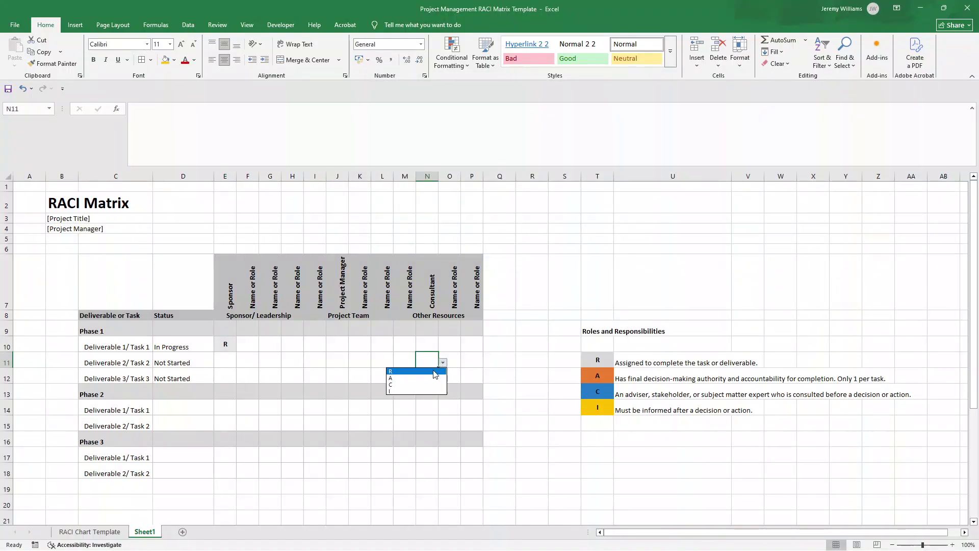
click(435, 374)
click(449, 393)
click(424, 362)
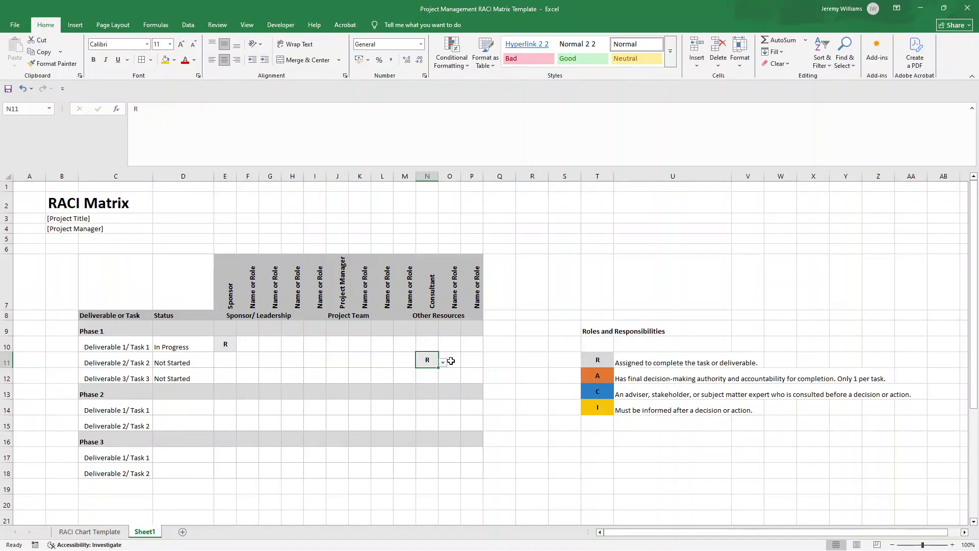
Select the A, C, I key cells T12:T14, then E10, and open Conditional Formatting.
drag(619, 371, 612, 411)
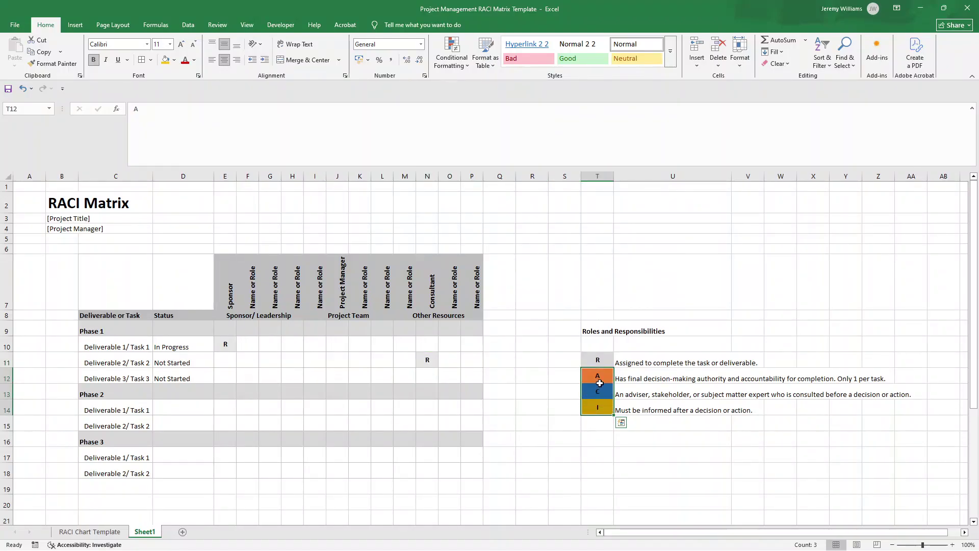
click(230, 344)
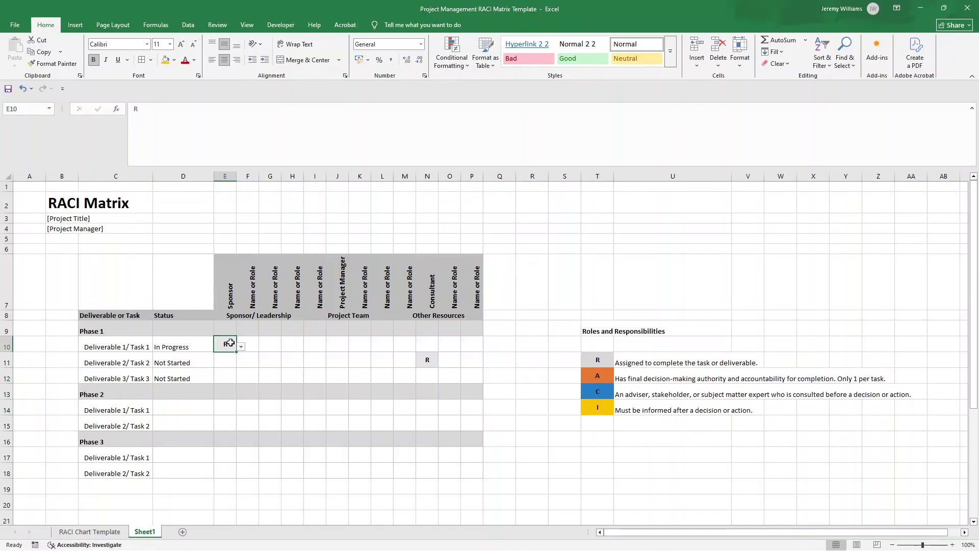
click(459, 69)
Start a new rule formatting cells with specific text containing =$T$12.
click(483, 176)
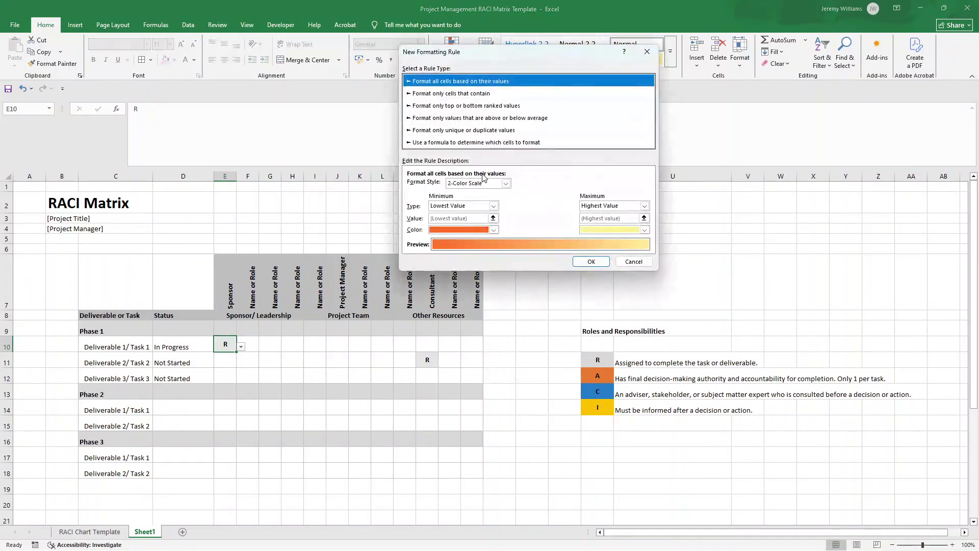
click(441, 94)
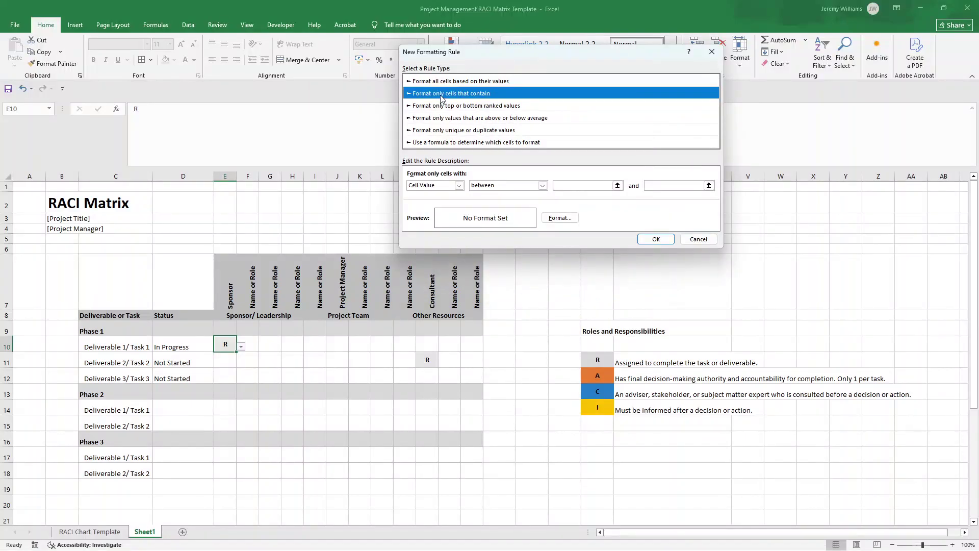
click(458, 186)
click(453, 196)
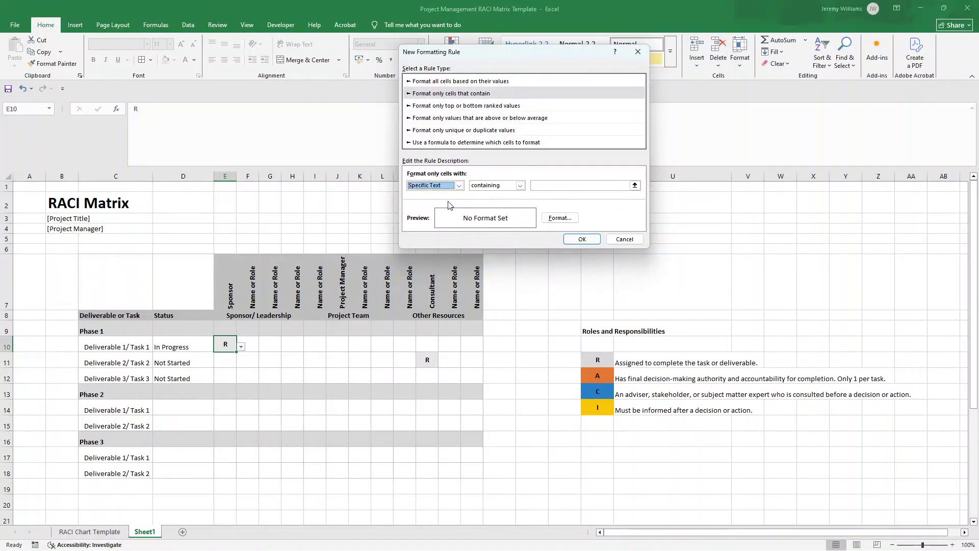
click(536, 186)
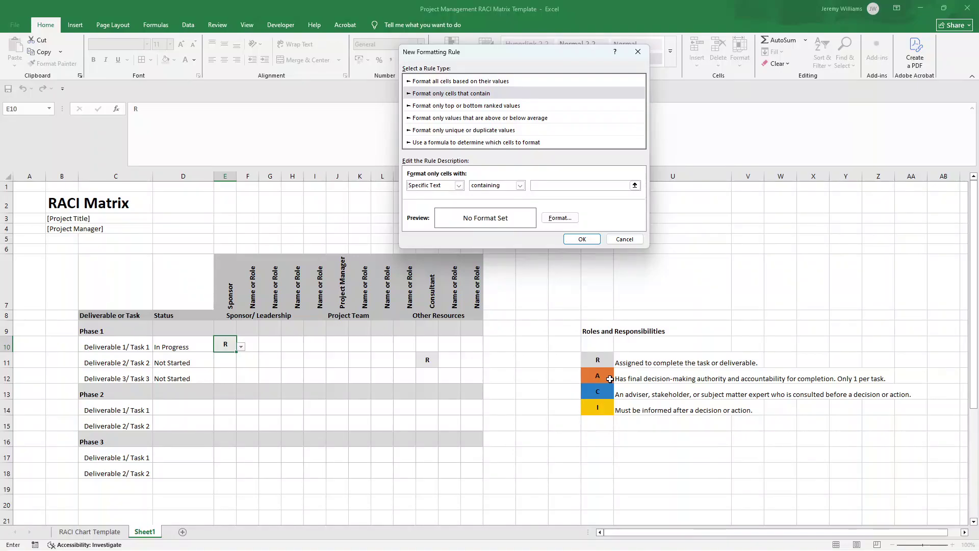
click(609, 379)
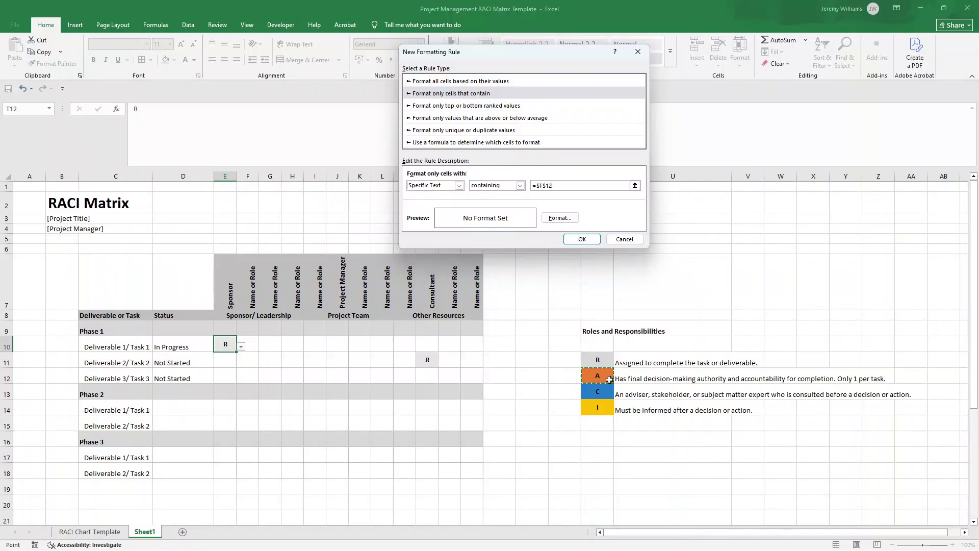
Give the A rule an orange fill with bold, automatic-colour text and create it.
click(559, 218)
click(477, 34)
click(494, 34)
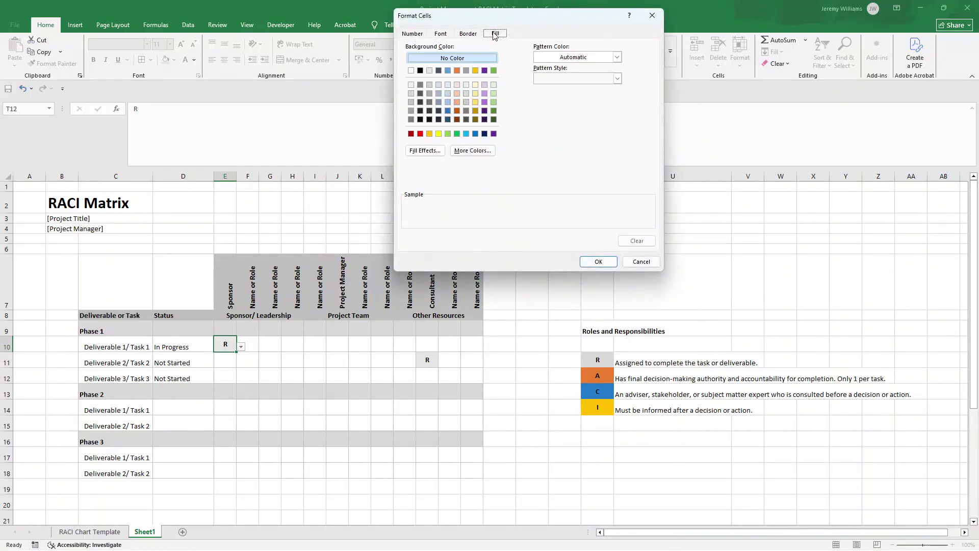
click(456, 70)
click(441, 33)
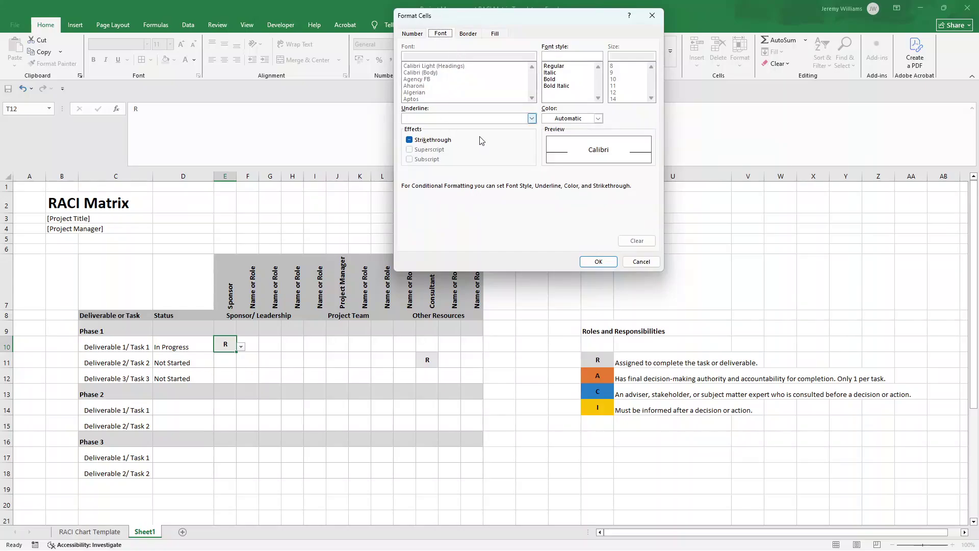
click(567, 119)
click(568, 126)
click(555, 80)
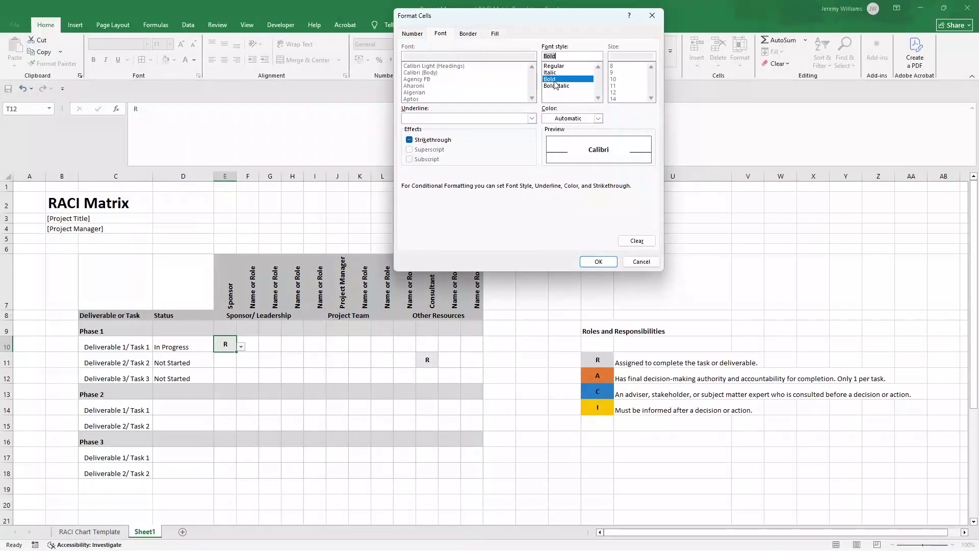
click(598, 261)
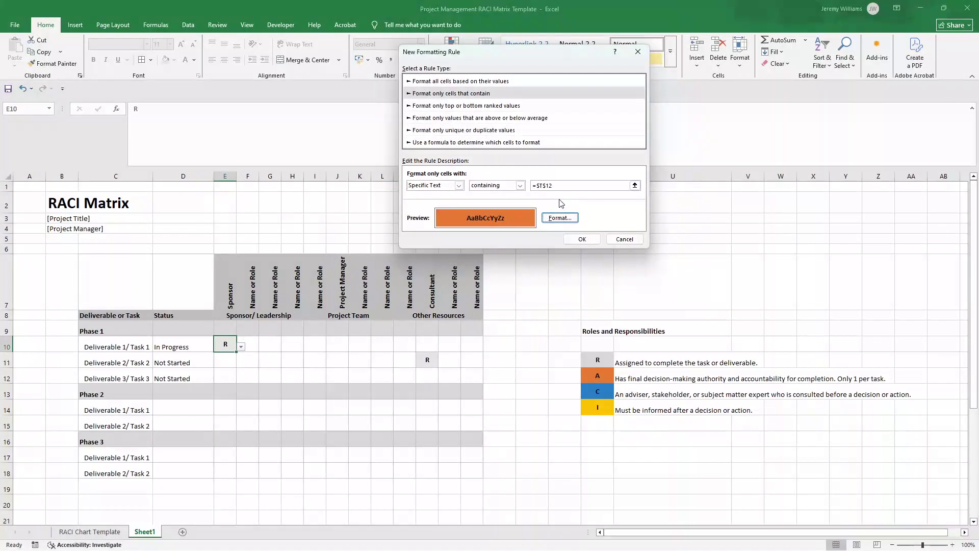
click(582, 239)
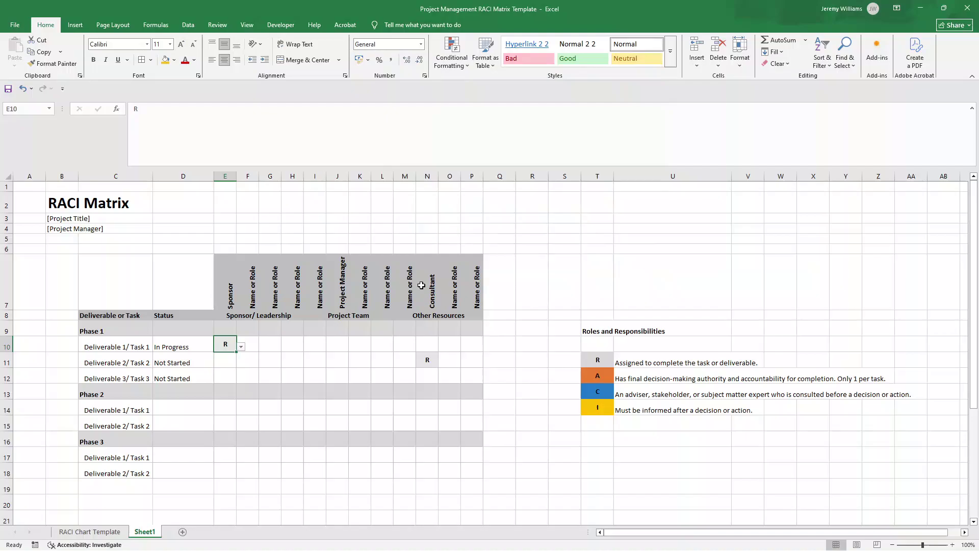
Extend the A rule's range to $E$9:$P$18 and apply the rules.
click(452, 58)
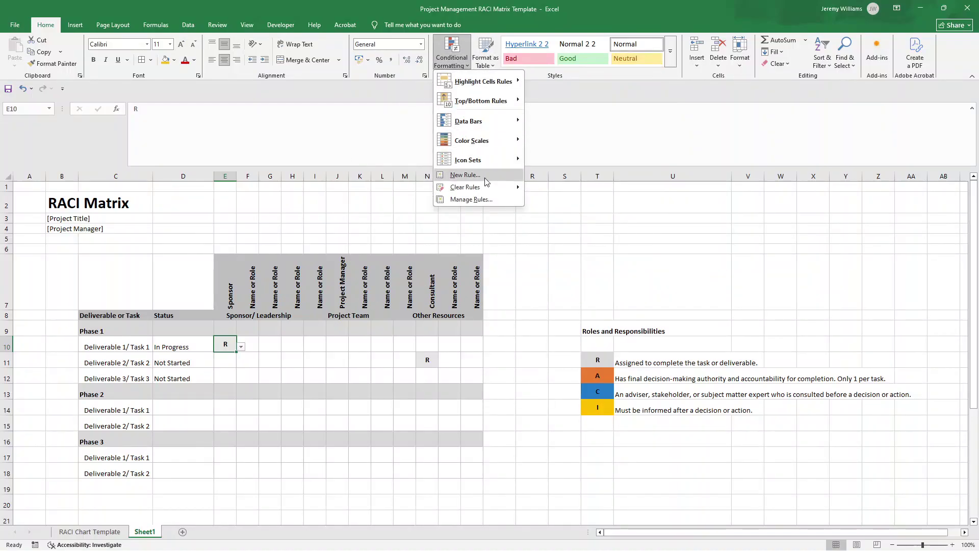
click(484, 199)
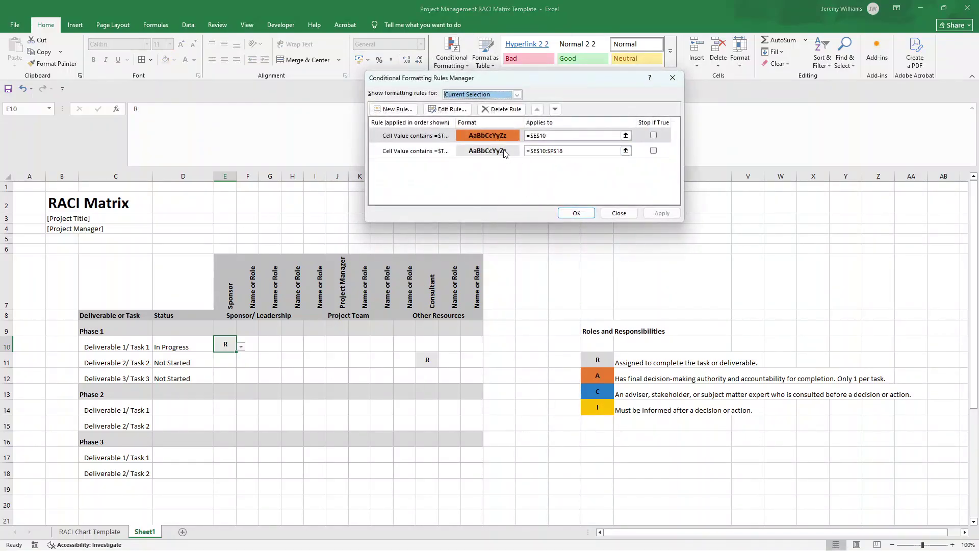
click(550, 135)
drag(550, 135, 526, 137)
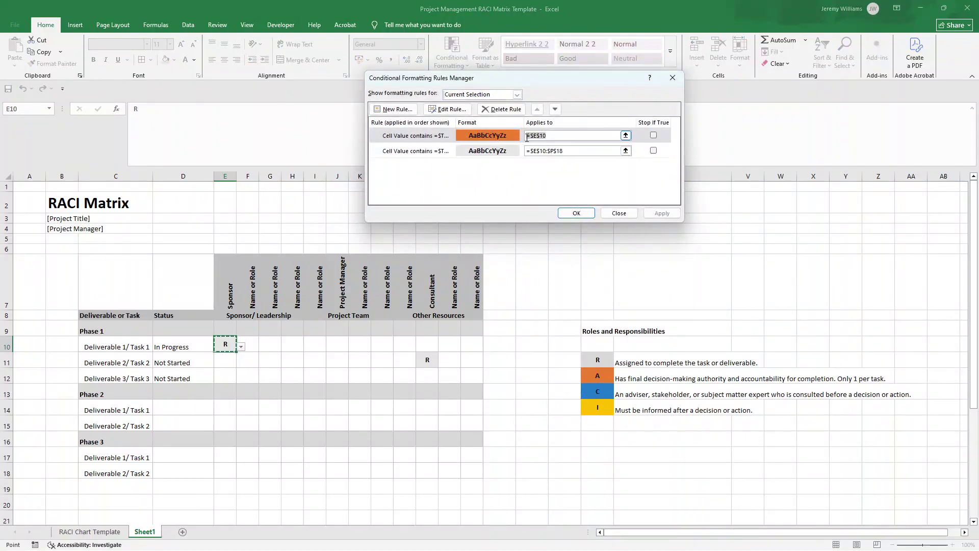
text(=)
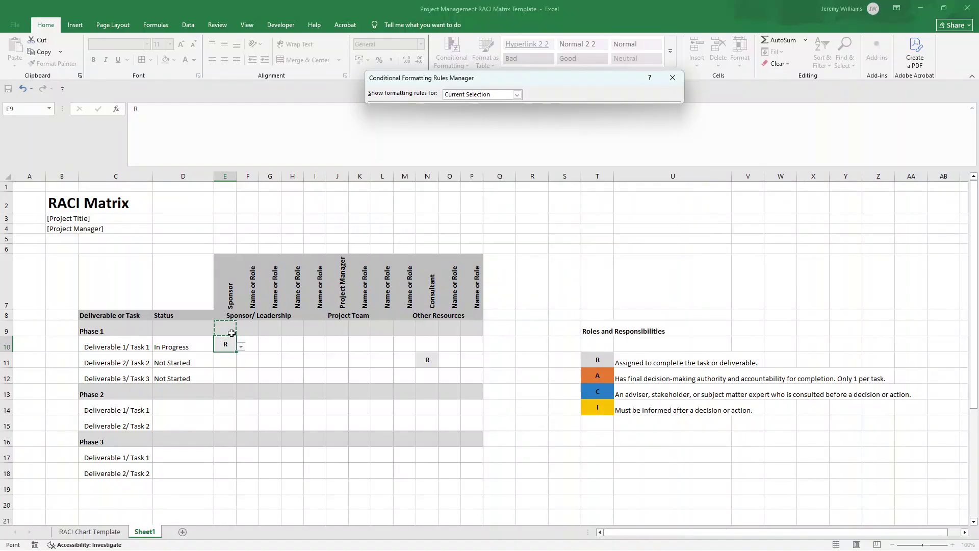
drag(231, 333, 469, 467)
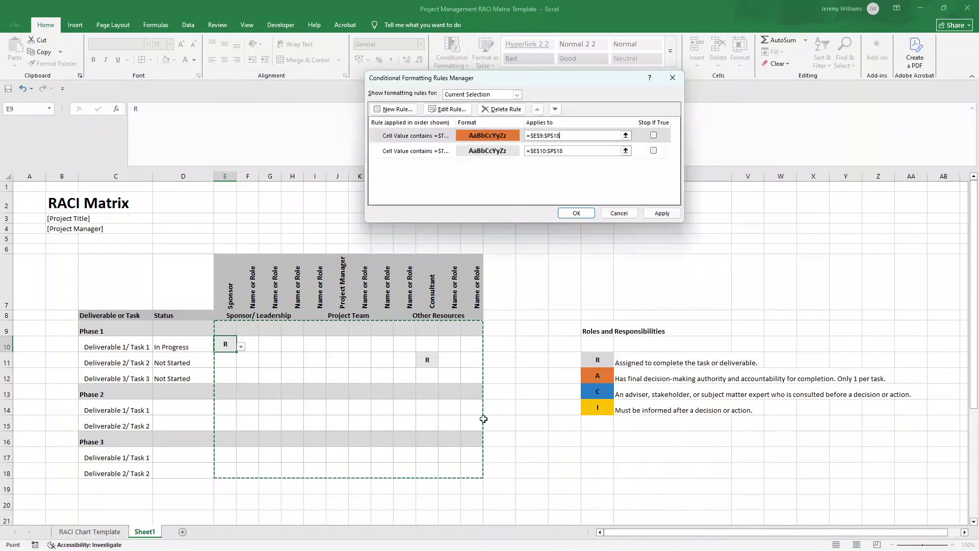
click(656, 213)
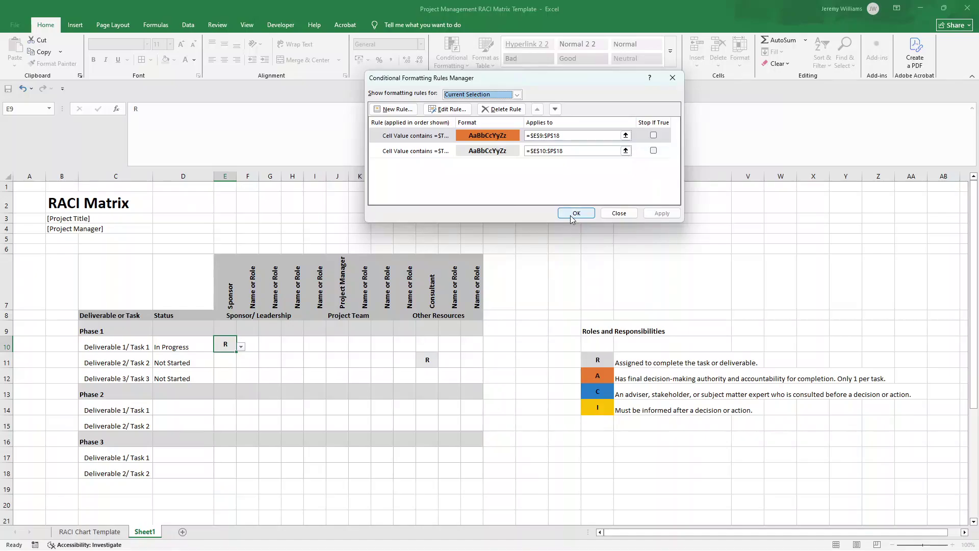
click(573, 214)
Pick A from F10's dropdown so it shows bold on orange.
click(256, 346)
click(263, 347)
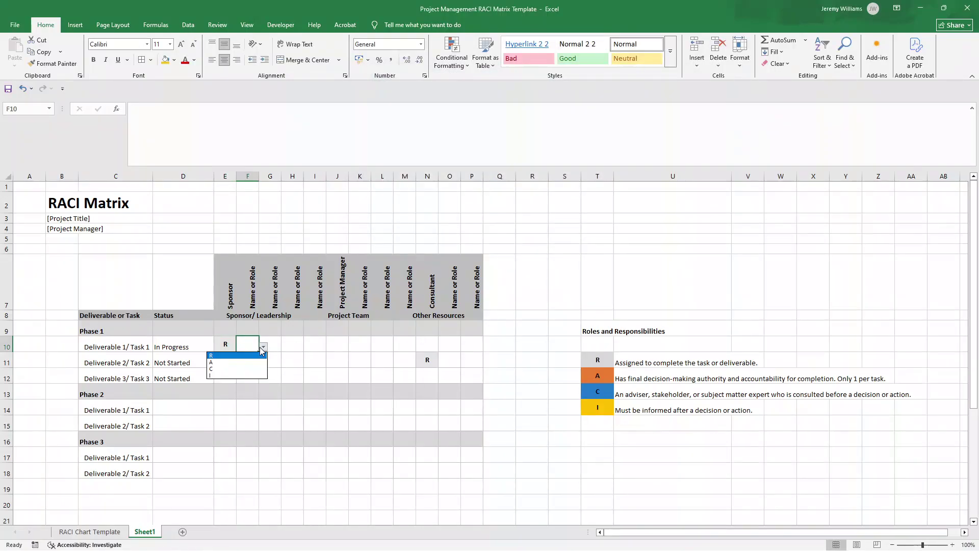
click(257, 367)
click(257, 368)
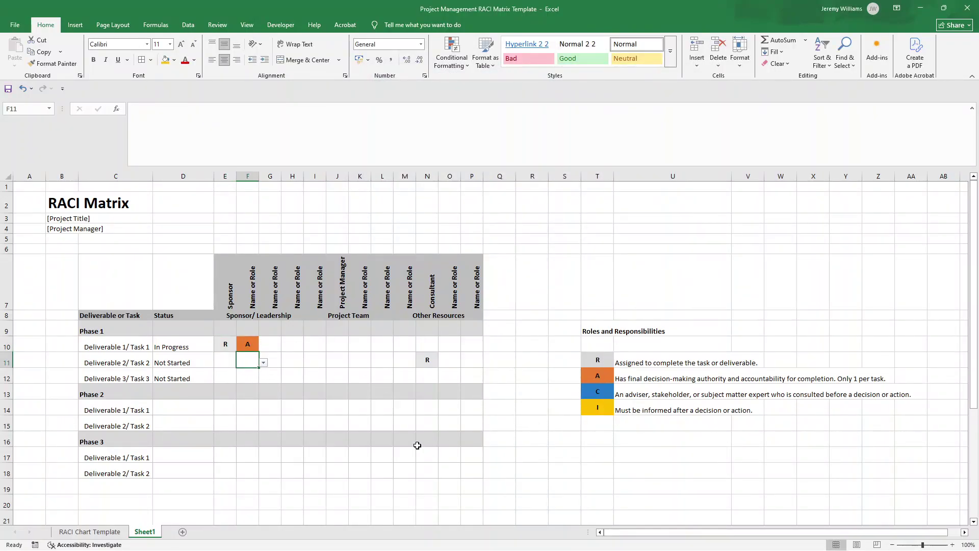
click(89, 531)
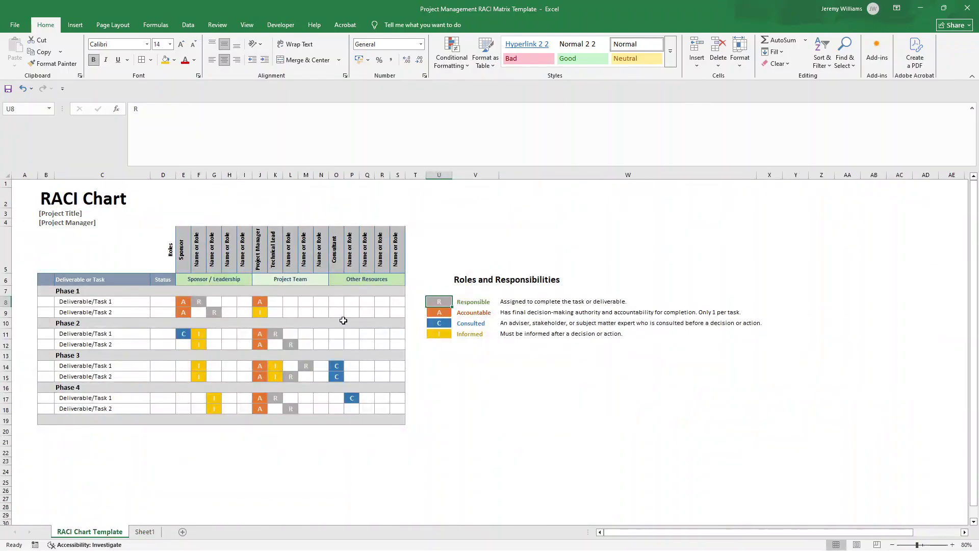
click(439, 314)
click(444, 323)
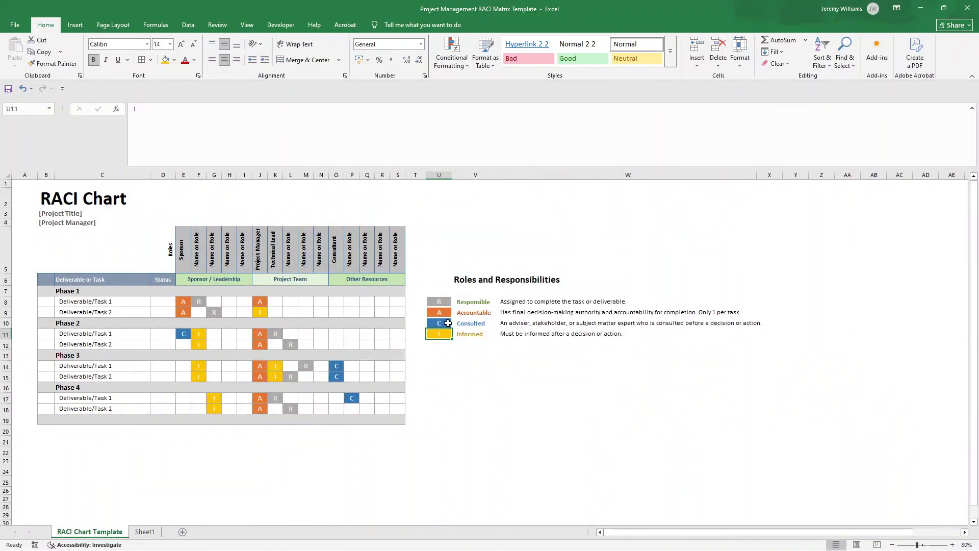
click(305, 311)
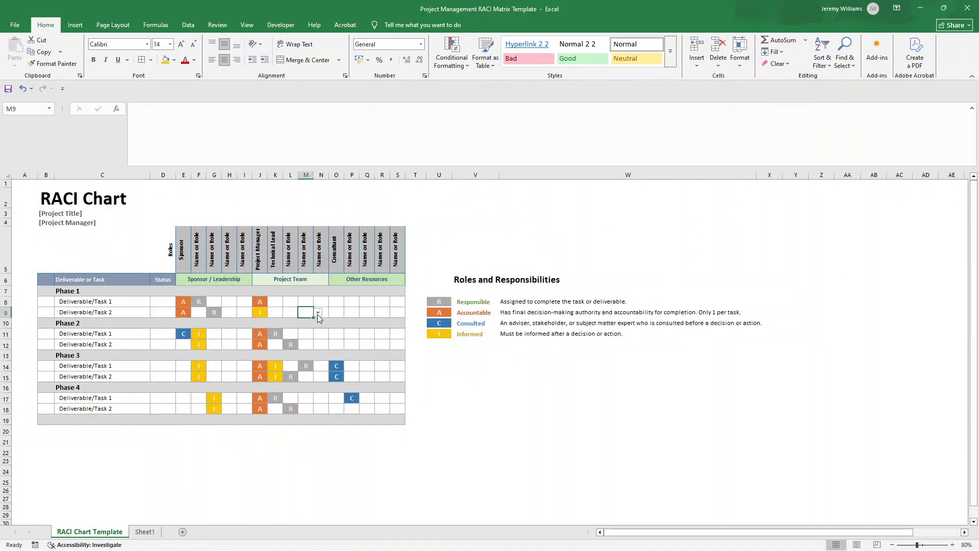
click(317, 312)
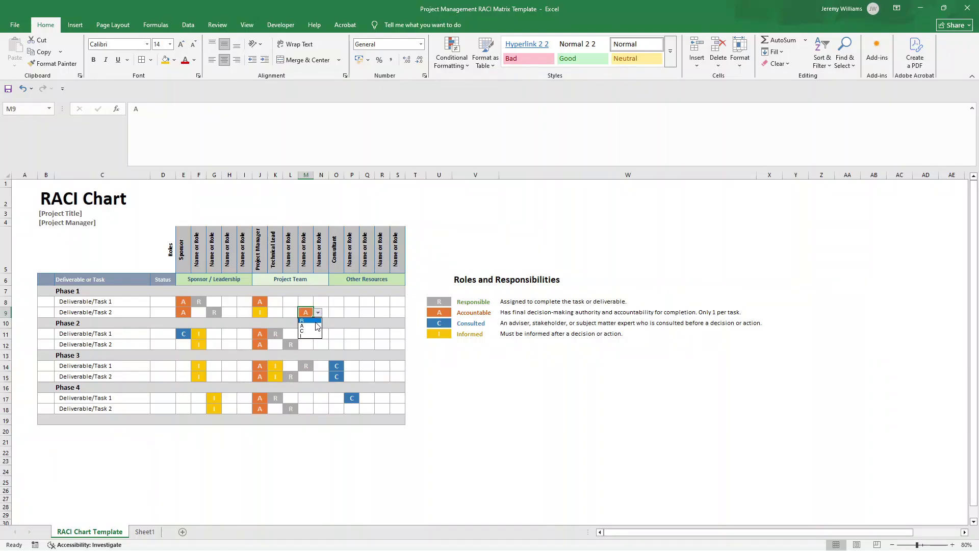
click(307, 325)
key(Delete)
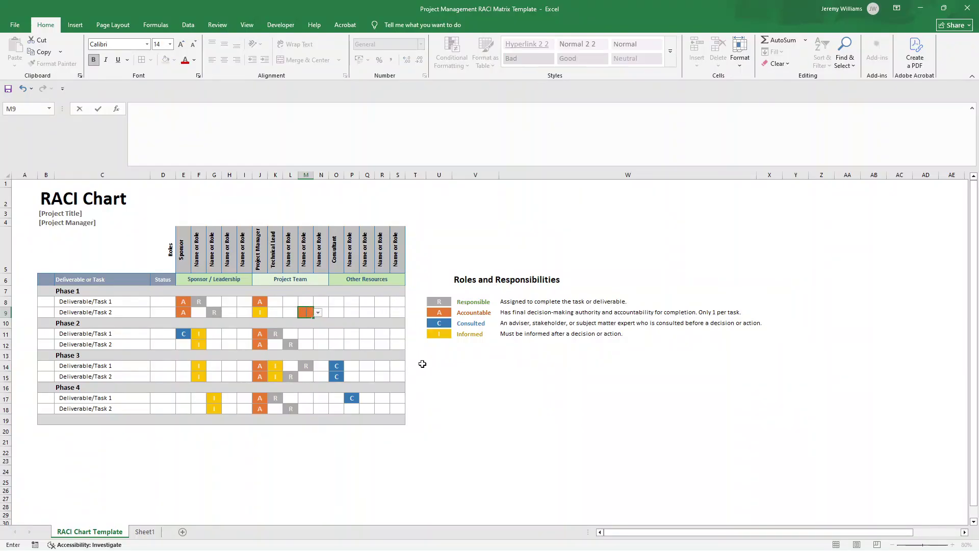
click(419, 365)
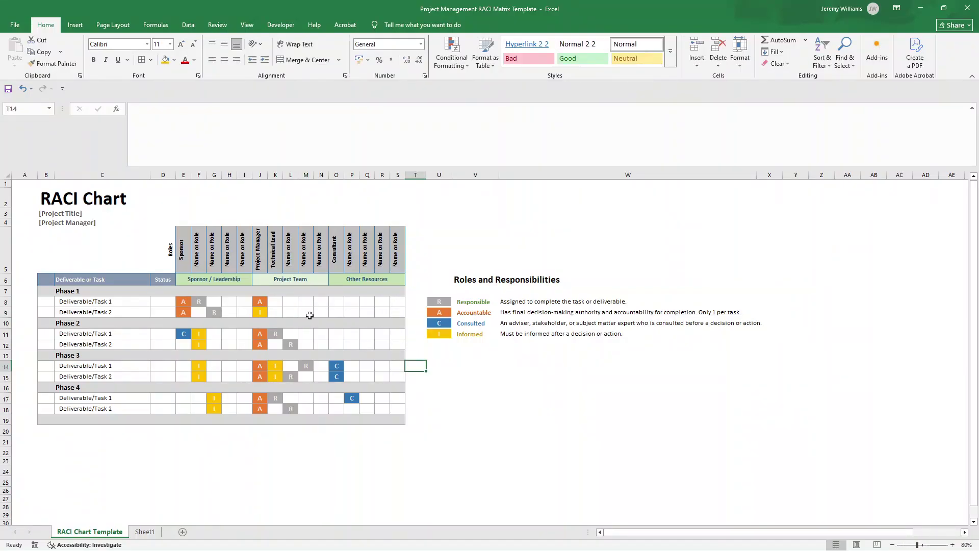
click(144, 532)
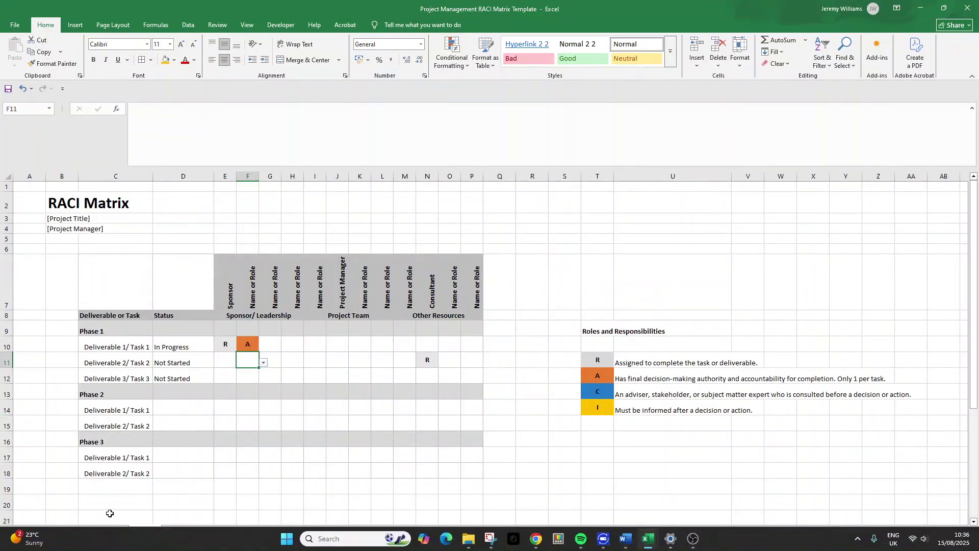
key(ctrl+Page_Up)
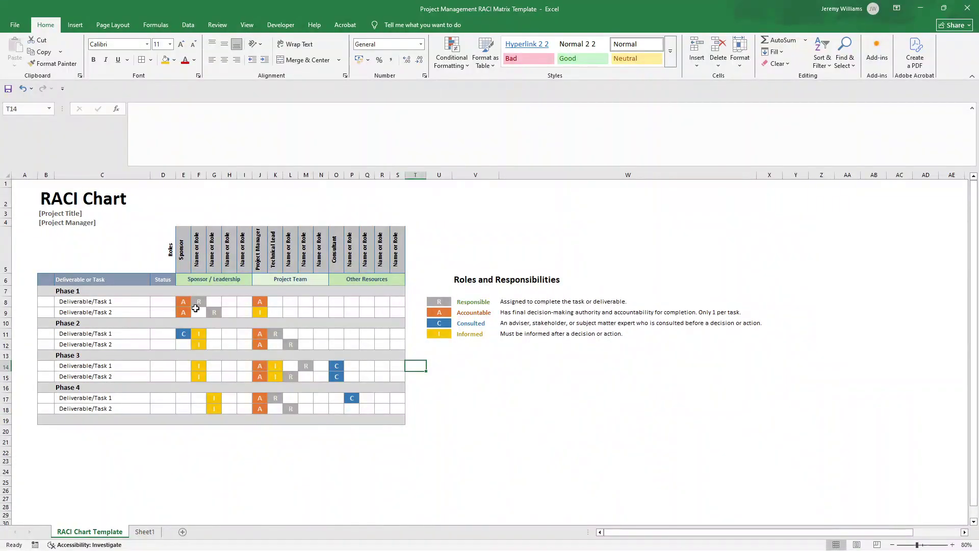
Compare Sheet1's table header with the RACI Chart Template's grey footer row 19.
click(145, 531)
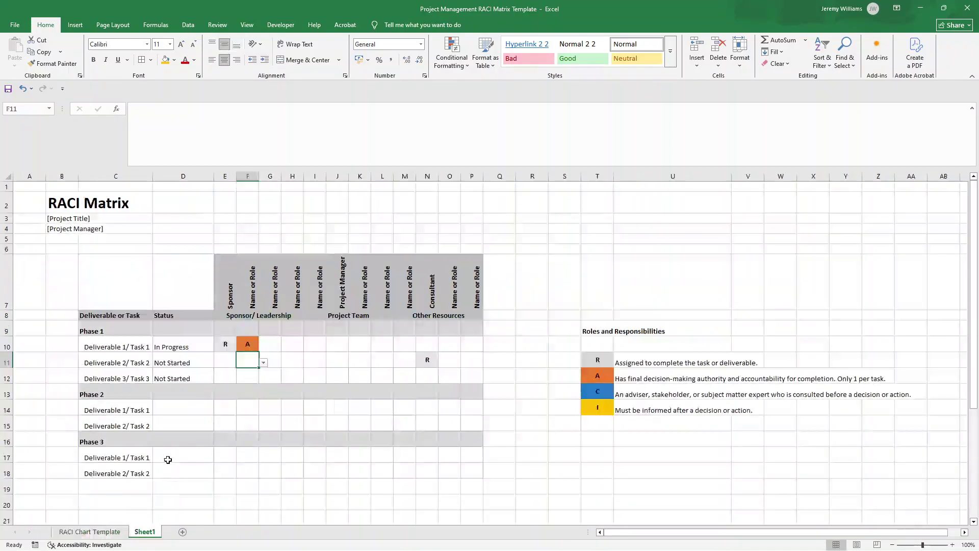
scroll(138, 301, up, 2)
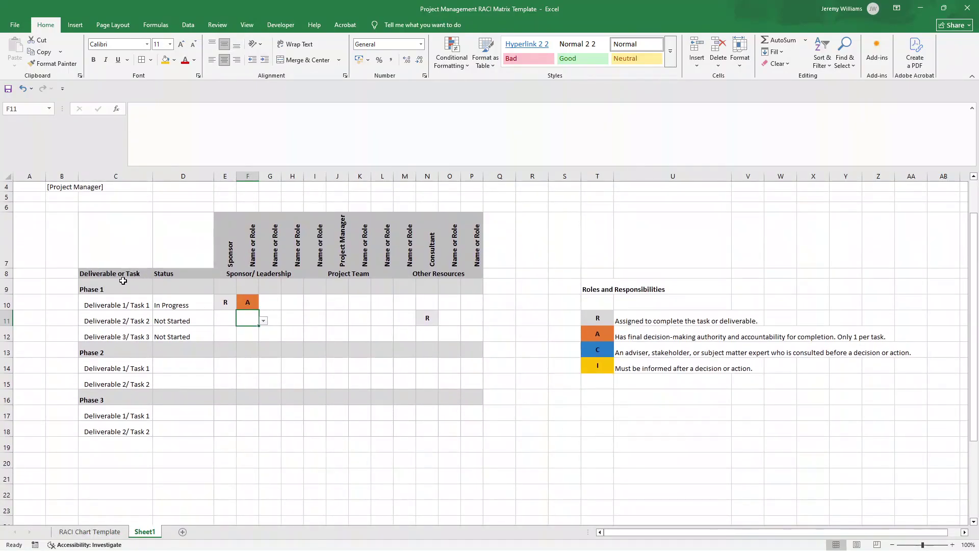
drag(123, 278, 371, 303)
click(118, 395)
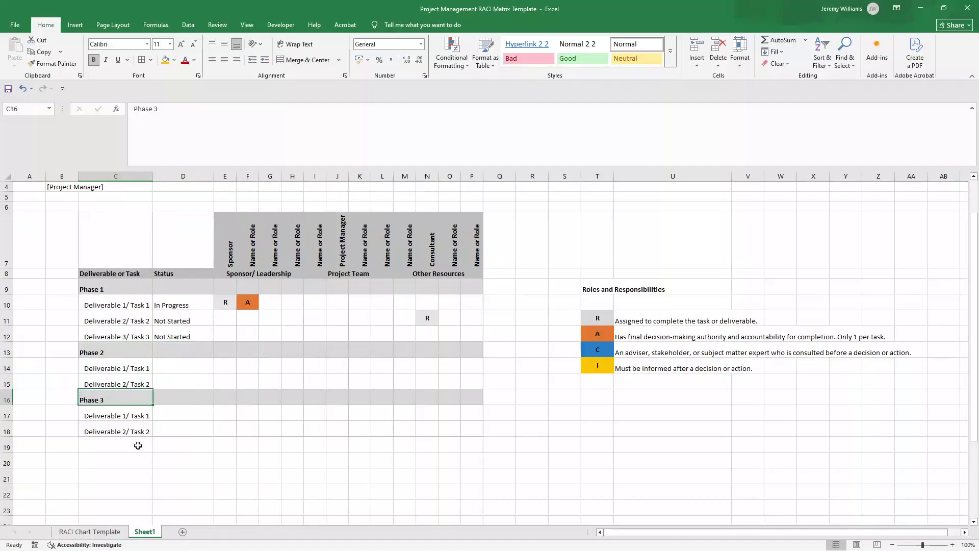
click(105, 531)
drag(100, 418, 403, 420)
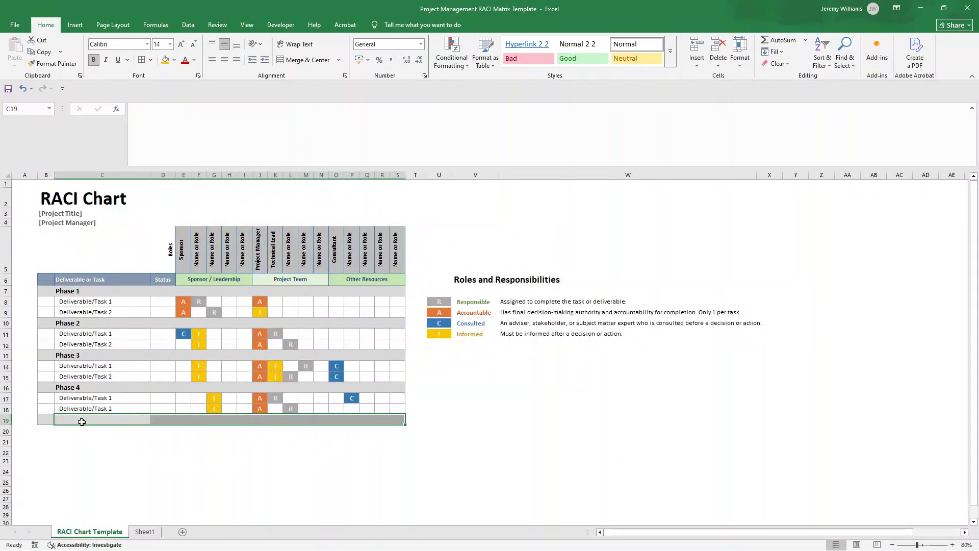
mouse_move(160, 540)
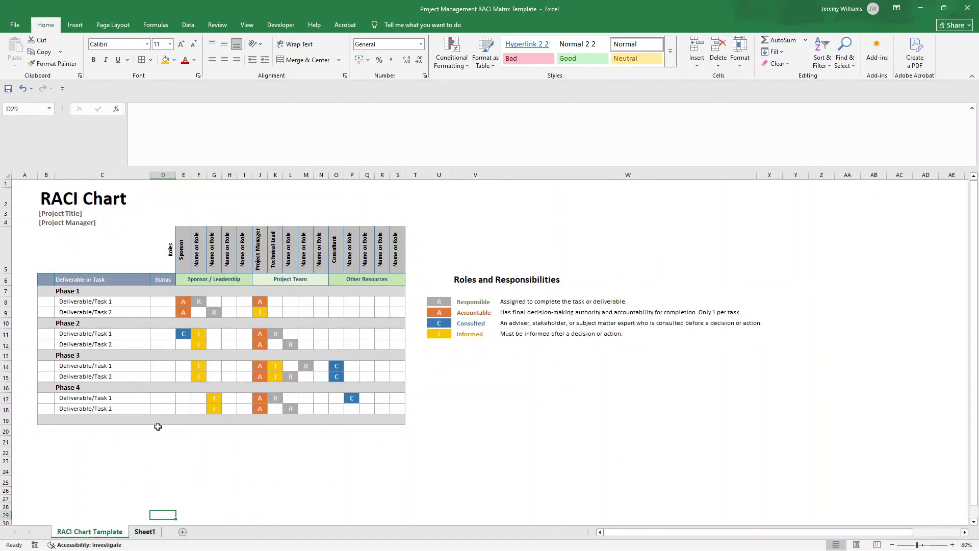
key(ctrl+Page_Down)
Fill C19:P19 with White, Background 1, Darker 15%.
drag(112, 443, 461, 442)
click(174, 59)
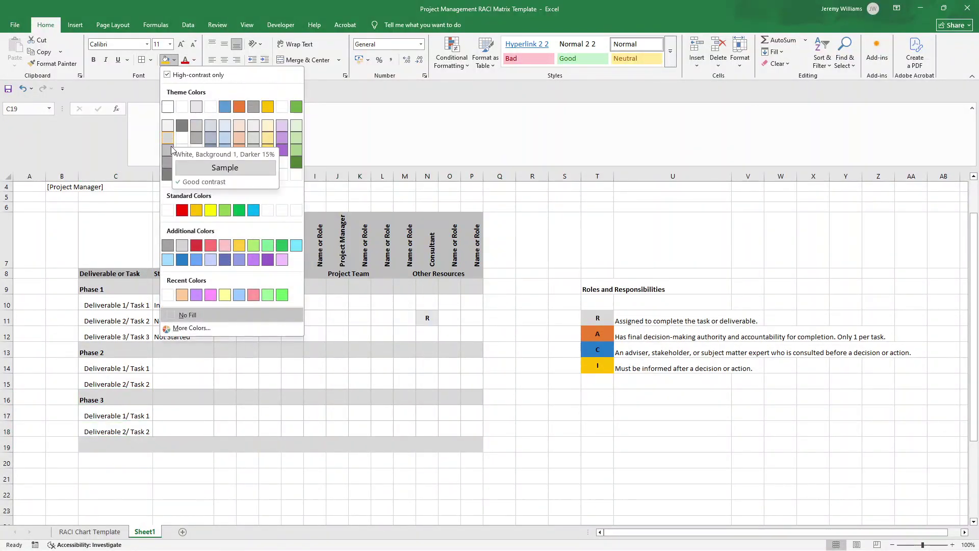
click(167, 162)
Shorten footer row 19 and the Phase 1 row 9, undoing a row 13 change.
drag(6, 452, 6, 447)
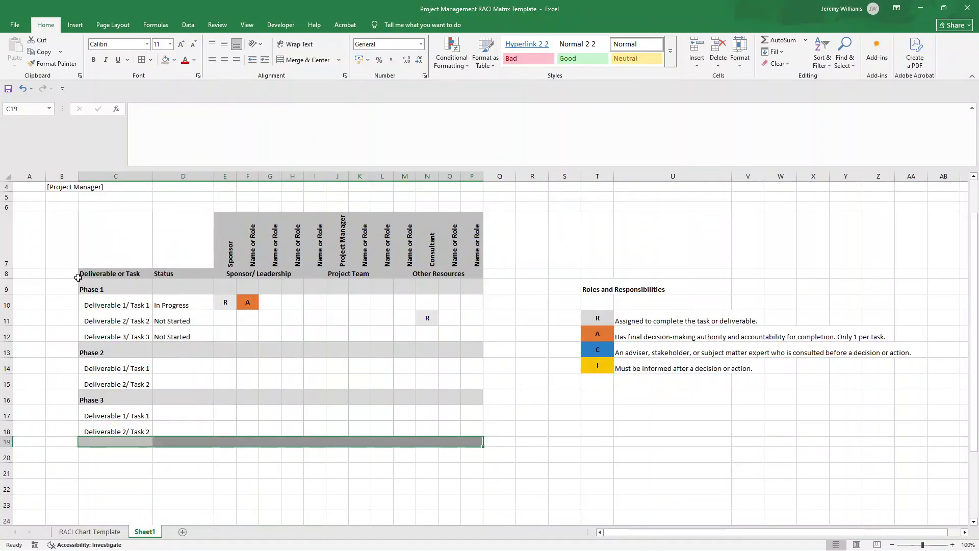
drag(9, 288, 9, 285)
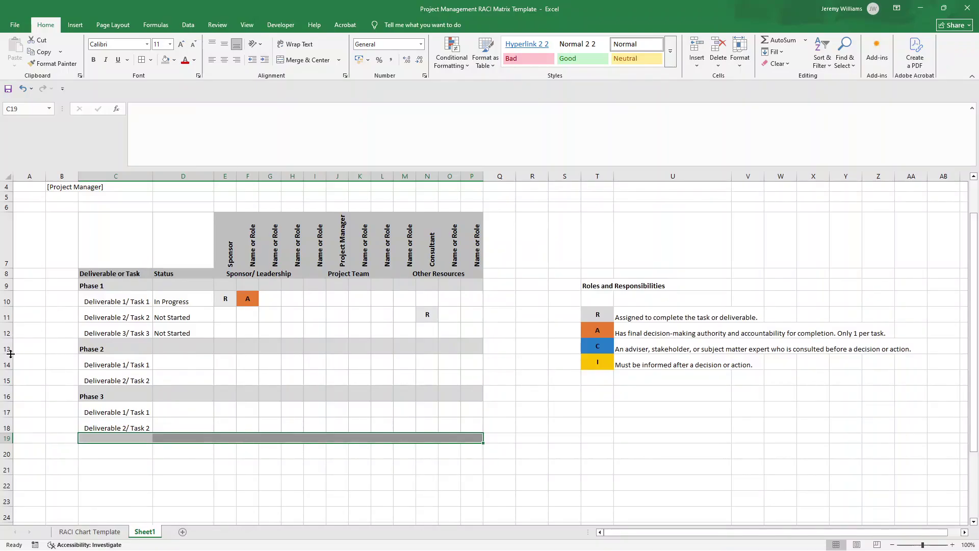
drag(11, 354, 11, 347)
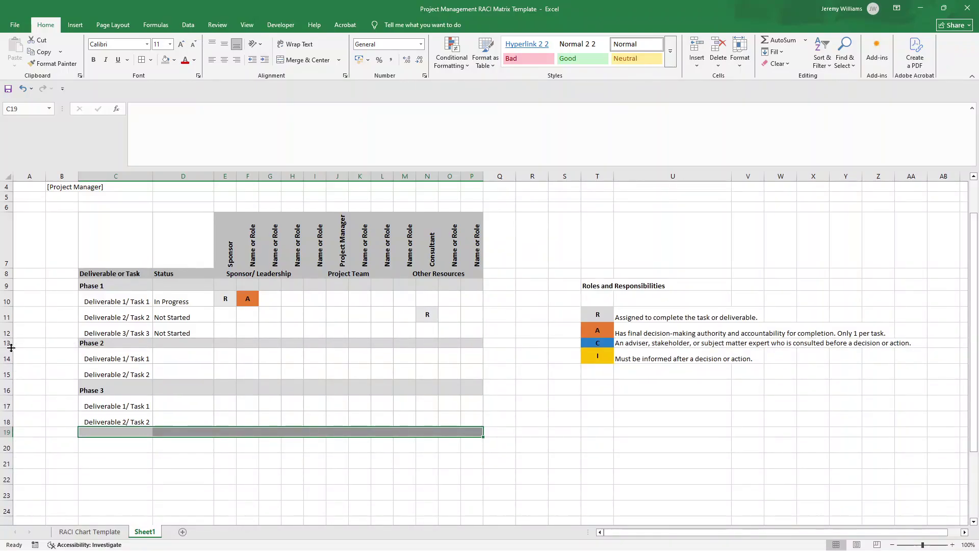
key(ctrl+z)
Uncheck Gridlines in the View tab, then switch to the RACI Chart Template sheet.
click(278, 327)
scroll(278, 326, up, 1)
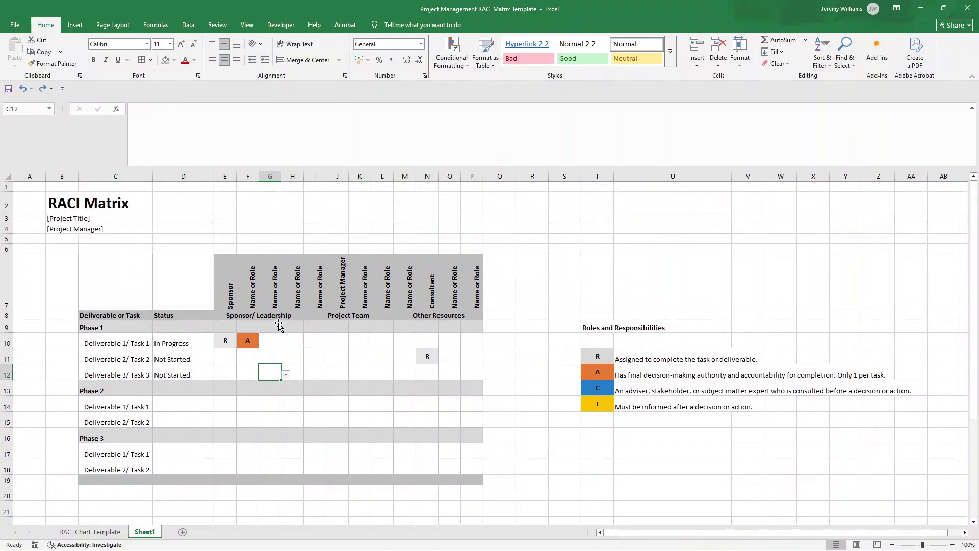
click(247, 24)
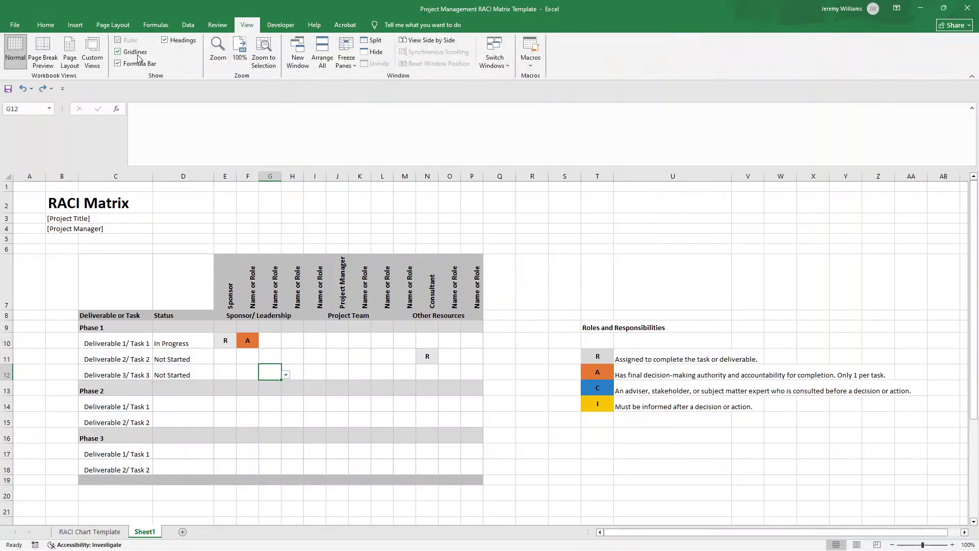
click(135, 51)
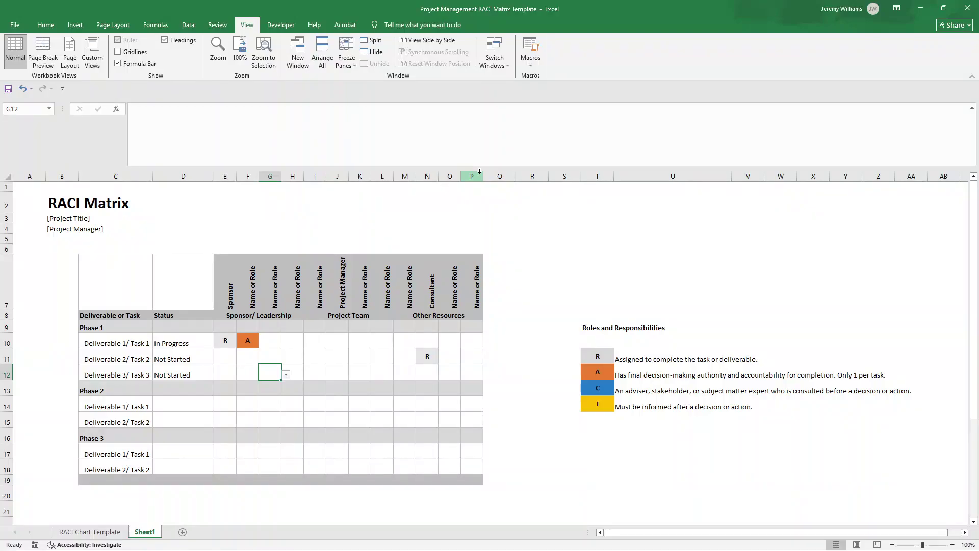
click(100, 530)
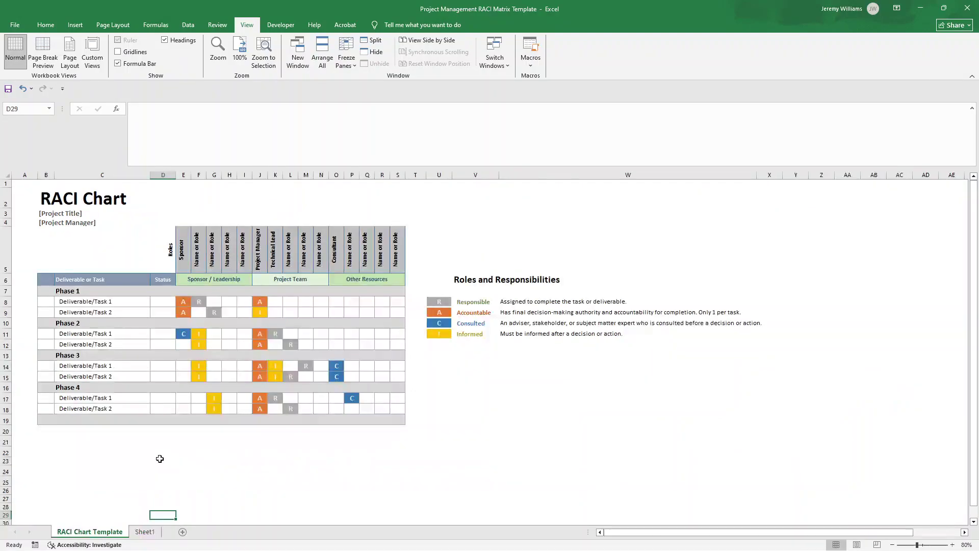